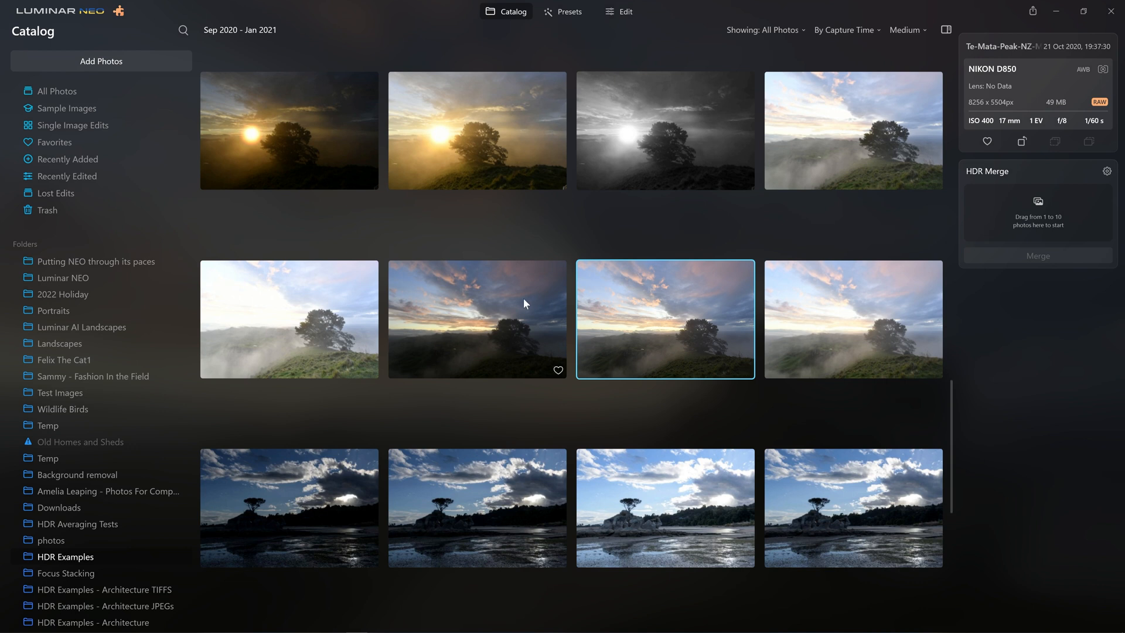
Step: Merge the three bracketed misty-sunset tree exposures (EV 0, +1, +2) with HDR Merge, with Auto Alignment enabled
{"action": "left_click", "coordinate": [903, 304], "text": "shift"}
{"action": "left_click_drag", "start_coordinate": [586, 348], "coordinate": [1073, 208]}
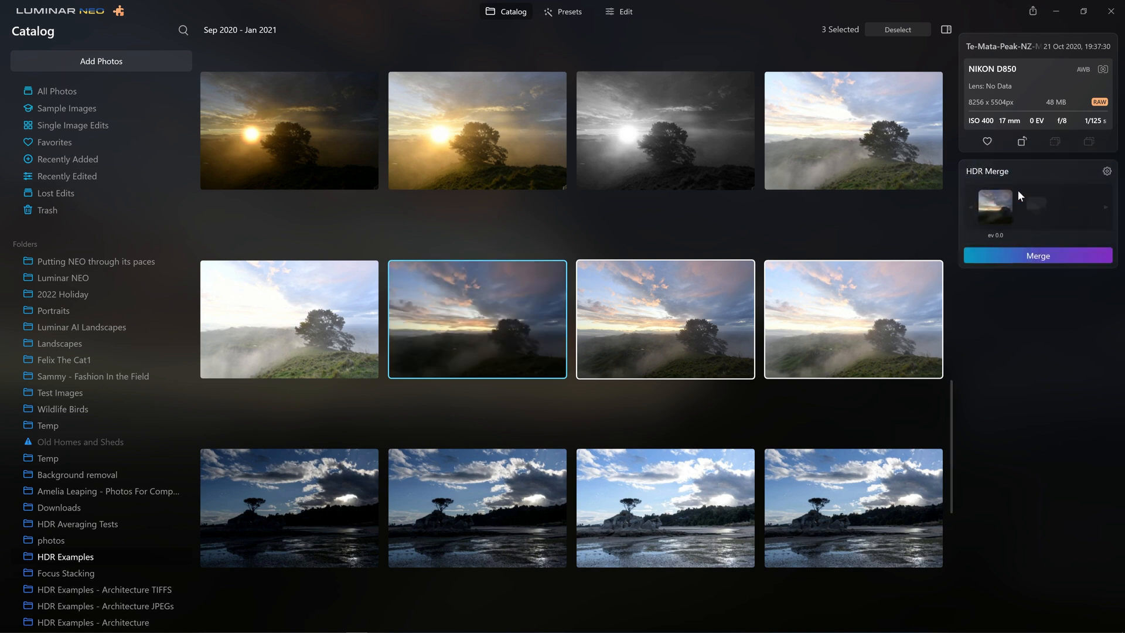
{"action": "left_click", "coordinate": [1106, 172]}
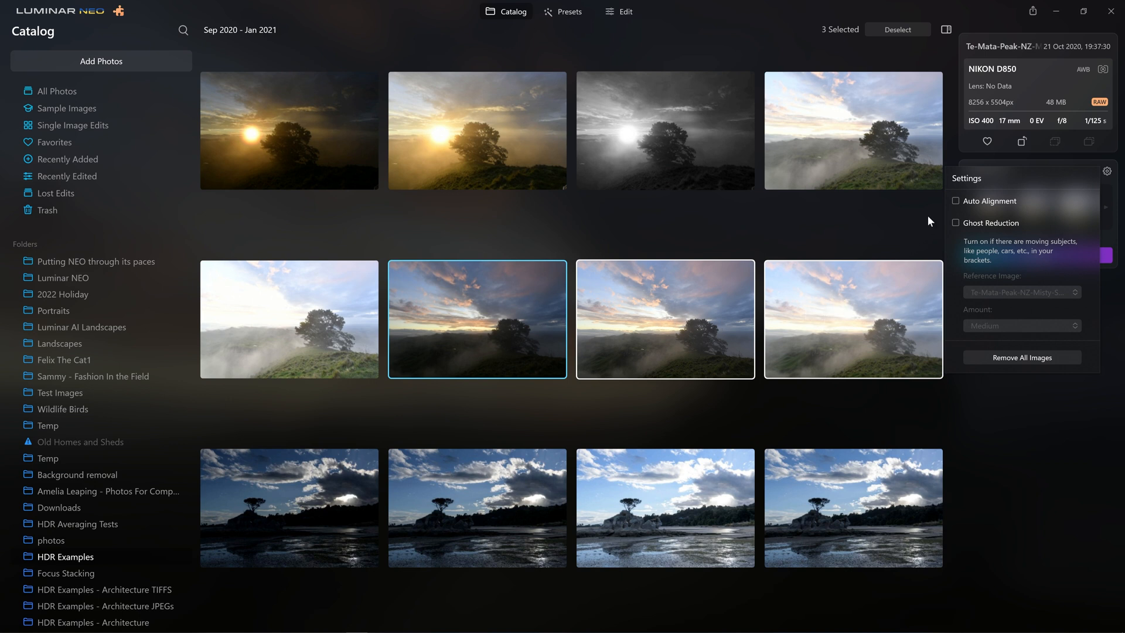
{"action": "left_click", "coordinate": [975, 199]}
{"action": "left_click", "coordinate": [1103, 207]}
{"action": "left_click", "coordinate": [1046, 261]}
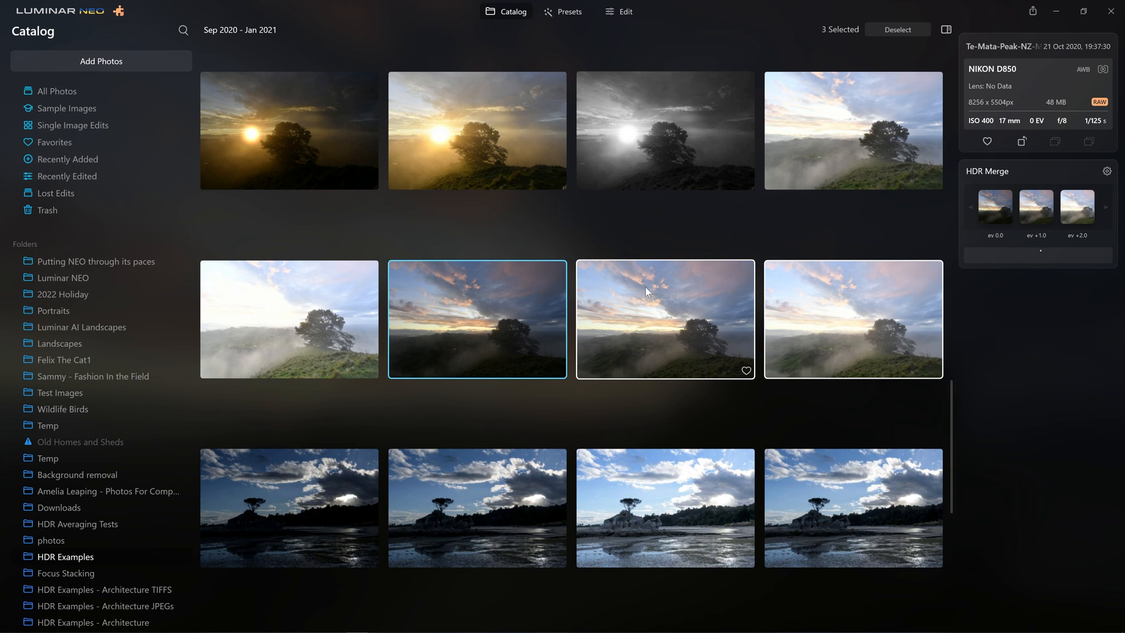
Step: View the merged Te-Mata-Peak-NZ-Misty-Sunset HDR image from the HDR Merge folder at full preview size
{"action": "scroll", "coordinate": [405, 321], "scroll_direction": "down", "scroll_amount": 3}
{"action": "scroll", "coordinate": [92, 426], "scroll_direction": "down", "scroll_amount": 1}
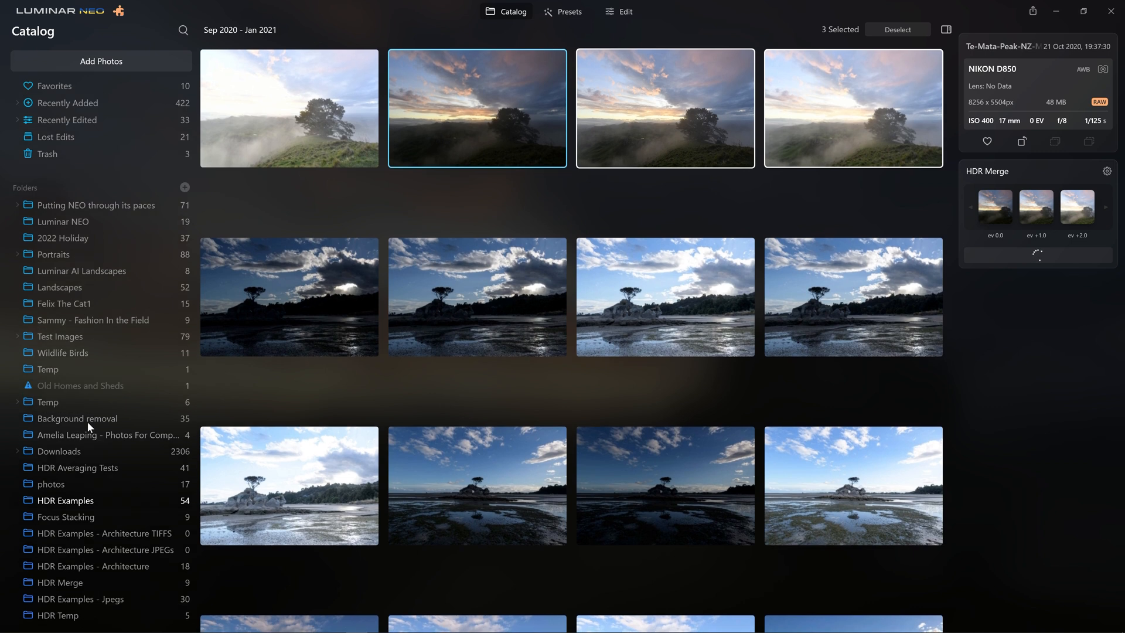
{"action": "left_click", "coordinate": [69, 588]}
{"action": "double_click", "coordinate": [773, 153]}
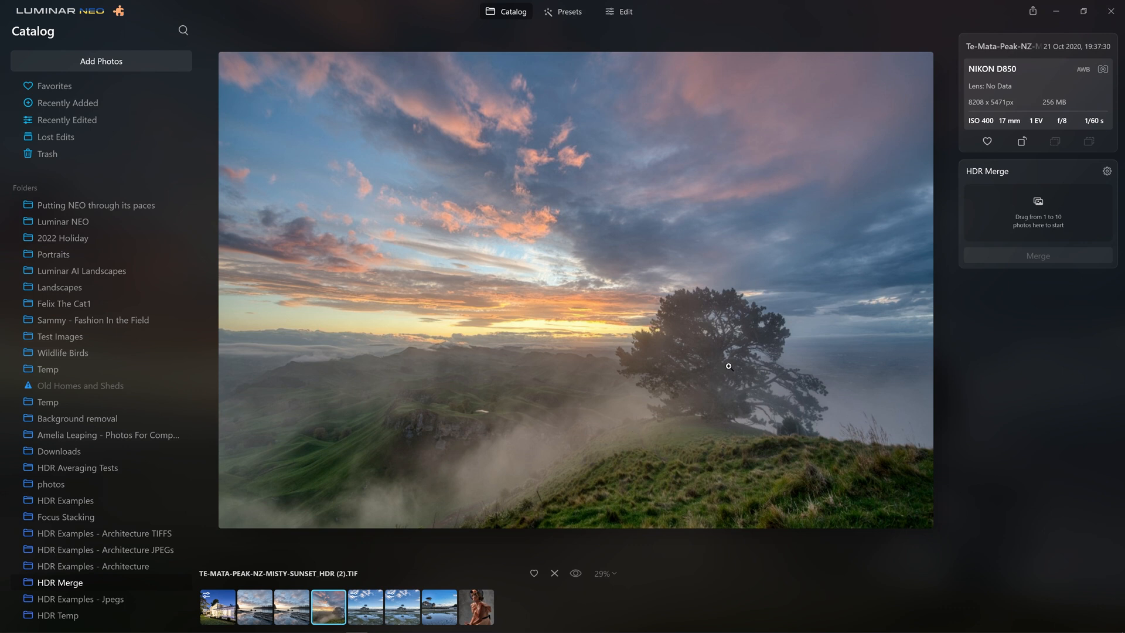
Step: Open the middle exposure Te-Mata-Peak-NZ-Misty-Sunset.NEF from the HDR Examples folder for editing
{"action": "left_click", "coordinate": [506, 11]}
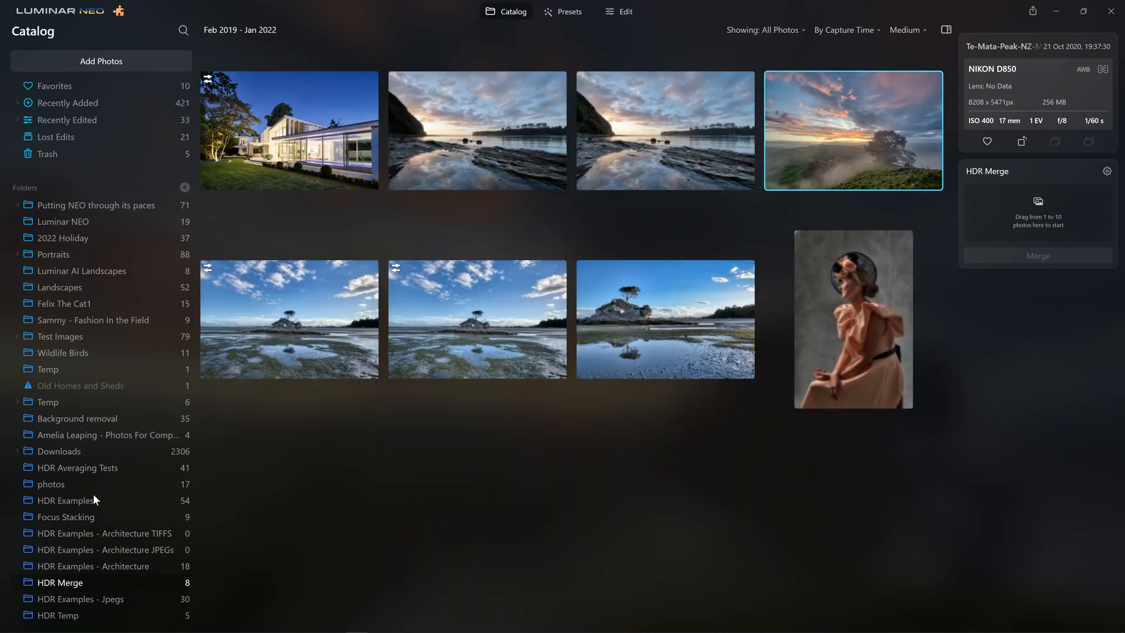
{"action": "left_click", "coordinate": [93, 494]}
{"action": "scroll", "coordinate": [348, 447], "scroll_direction": "down", "scroll_amount": 20}
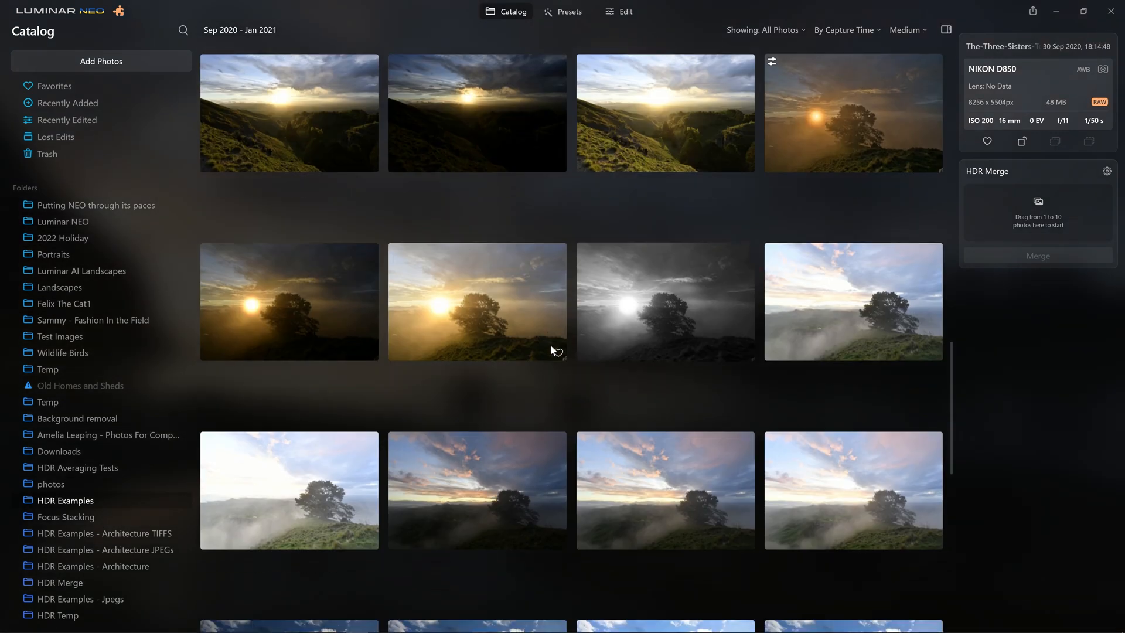
{"action": "scroll", "coordinate": [551, 345], "scroll_direction": "down", "scroll_amount": 5}
{"action": "double_click", "coordinate": [671, 202]}
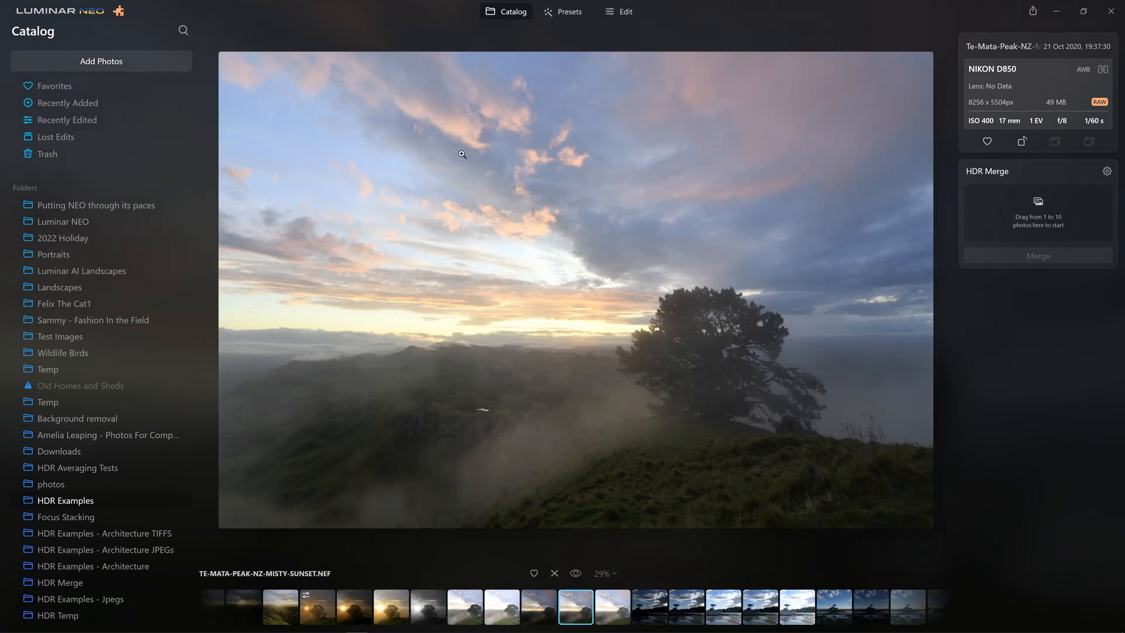
{"action": "left_click", "coordinate": [613, 15]}
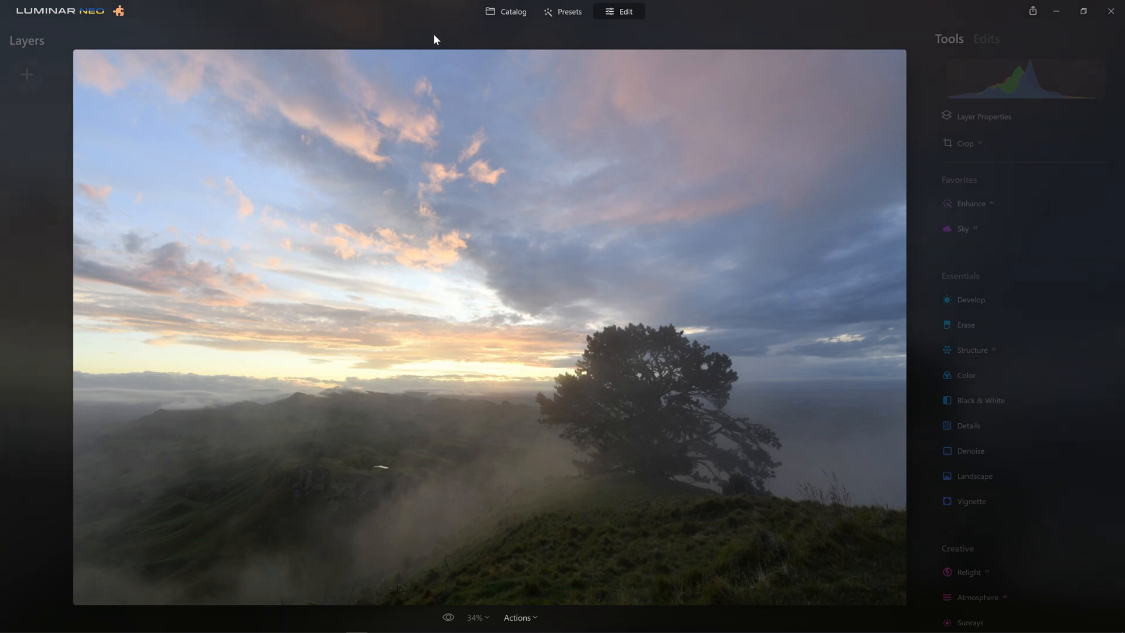
Step: Load Te-Mata-Peak-NZ-Misty-Sunset_hdr.tif from the HDR Merge folder as a layer above the single exposure
{"action": "left_click", "coordinate": [22, 71]}
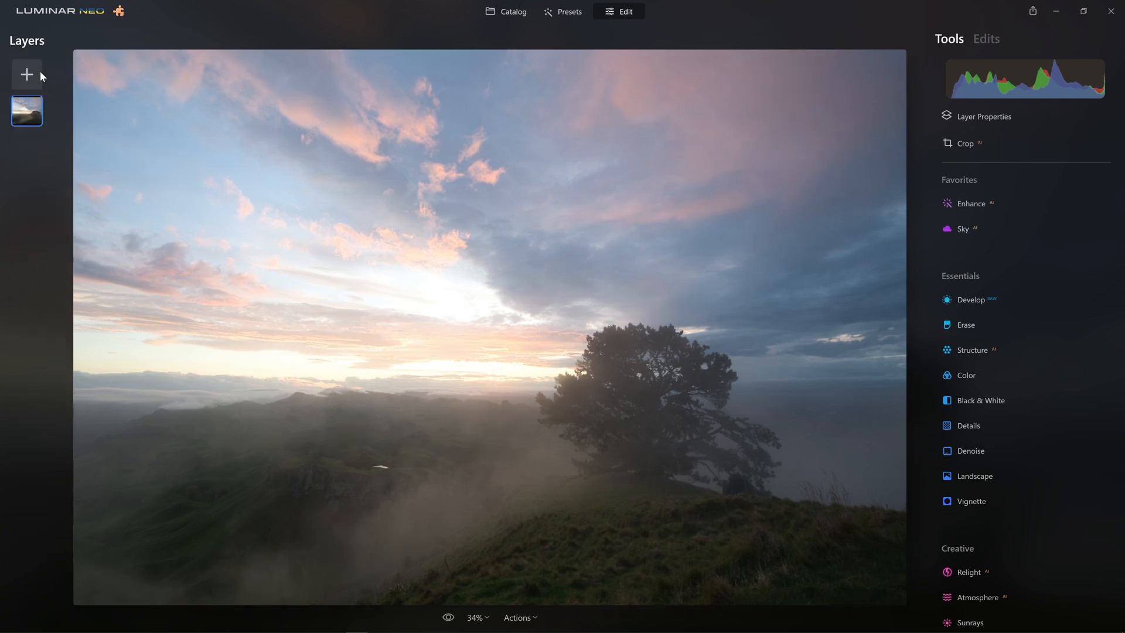
{"action": "left_click", "coordinate": [39, 71]}
{"action": "left_click", "coordinate": [24, 106]}
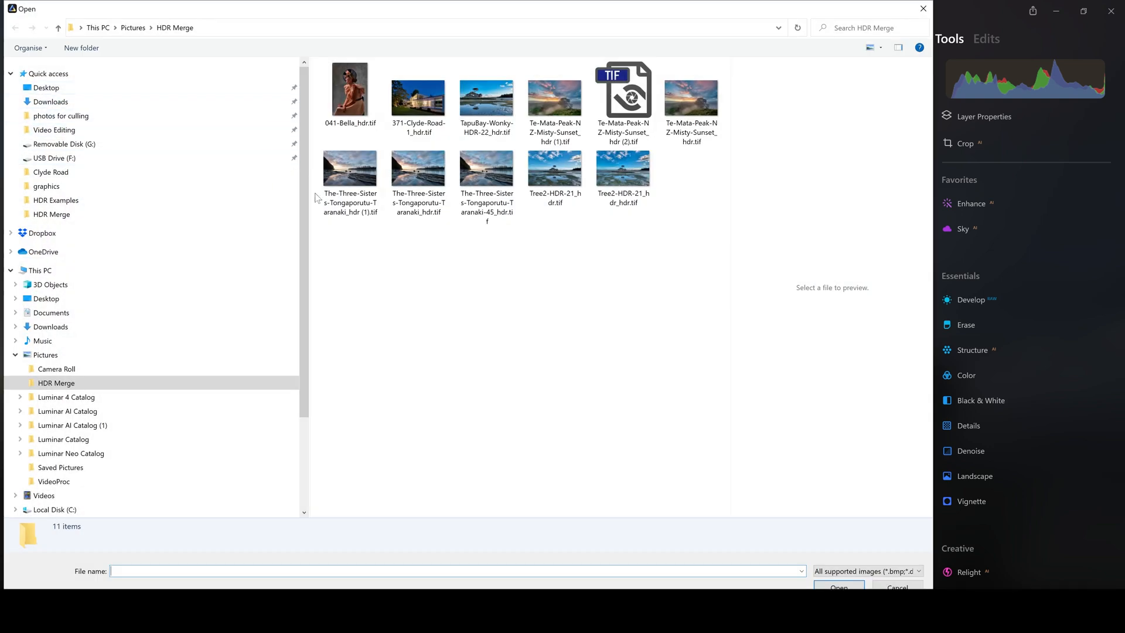
{"action": "left_click", "coordinate": [573, 93]}
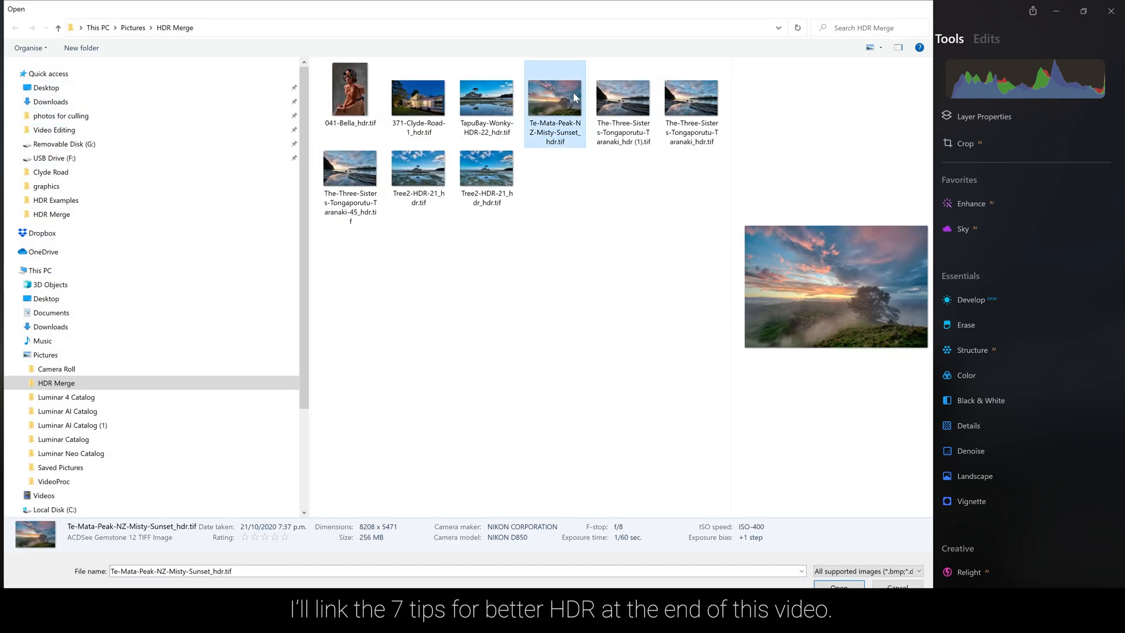
{"action": "double_click", "coordinate": [573, 92]}
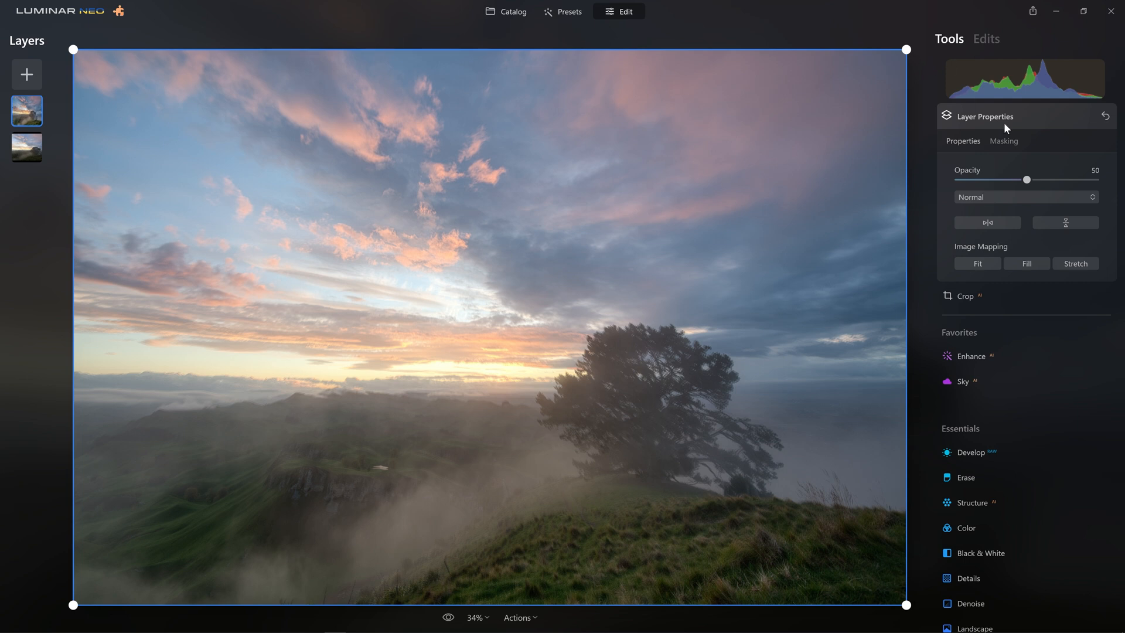
Step: Try the HDR layer at opacity 44 and 62, and remove that layer from the photo
{"action": "mouse_move", "coordinate": [1026, 179]}
{"action": "left_mouse_down"}
{"action": "mouse_move", "coordinate": [1105, 187]}
{"action": "mouse_move", "coordinate": [1018, 181]}
{"action": "left_mouse_up"}
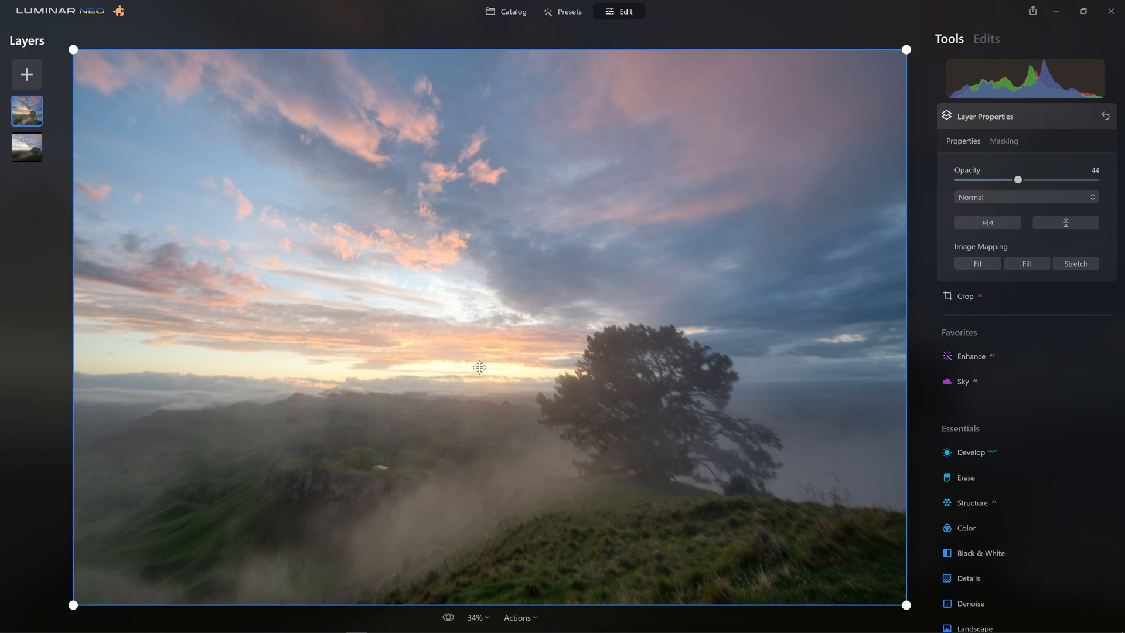
{"action": "left_click_drag", "start_coordinate": [1018, 181], "coordinate": [1043, 197]}
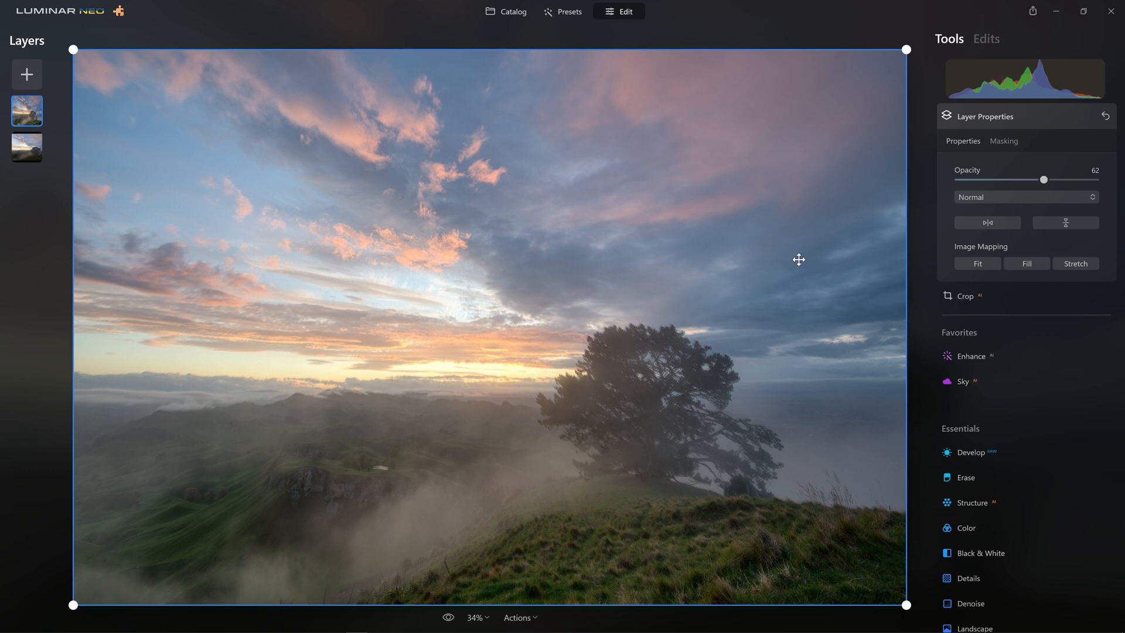
{"action": "right_click", "coordinate": [45, 115]}
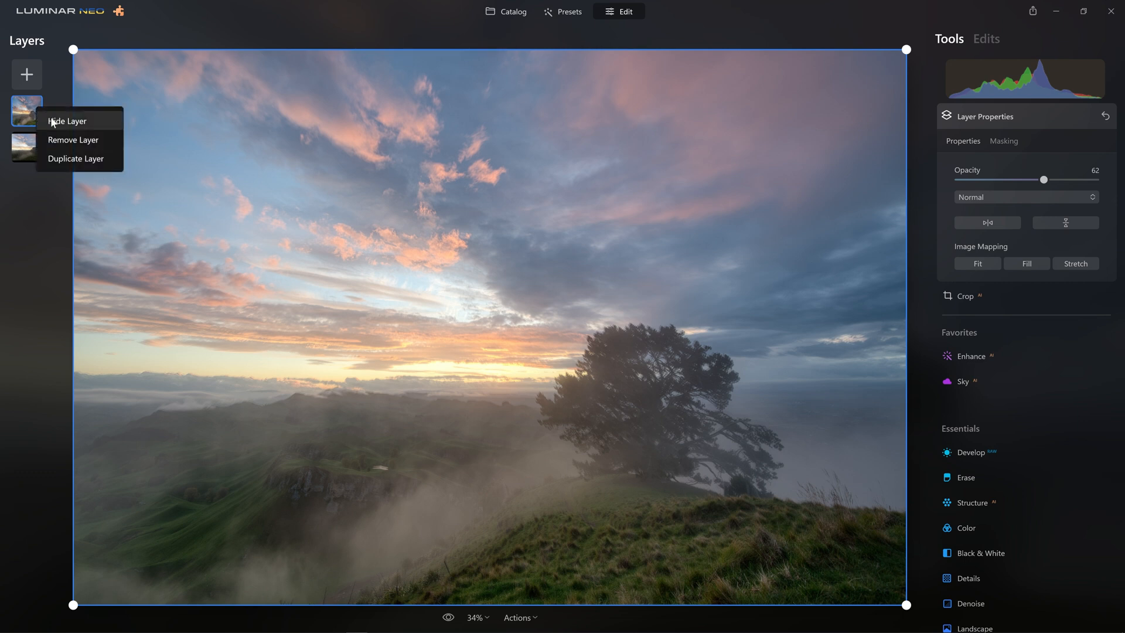
{"action": "left_click", "coordinate": [81, 139]}
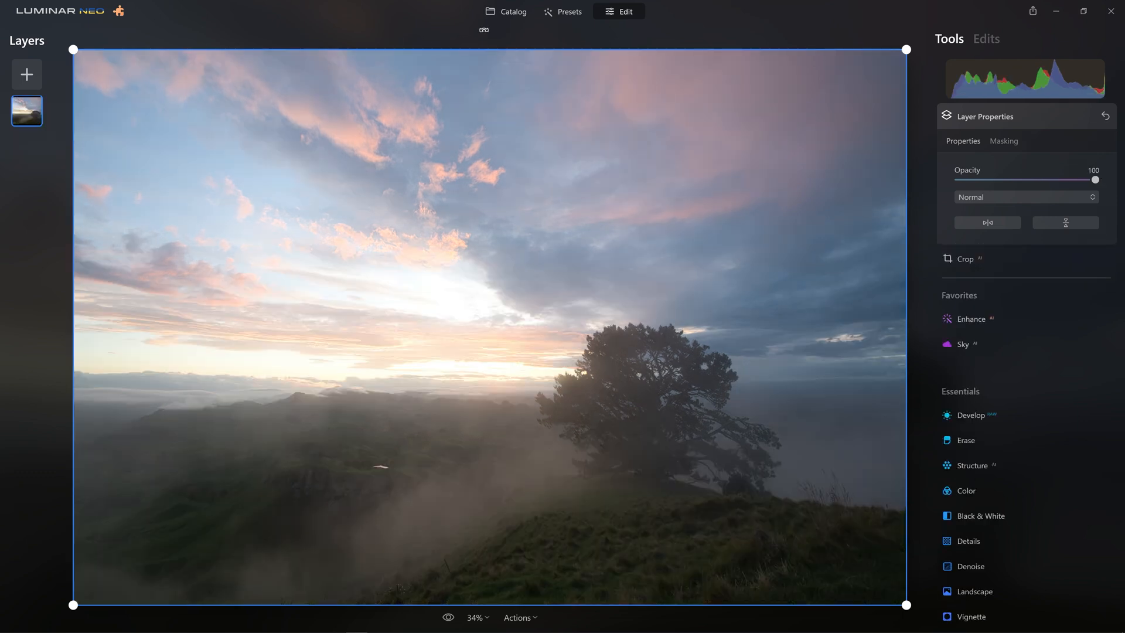
Step: Run HDR Merge on only the edited middle exposure Te-Mata-Peak-NZ-Misty-Sunset.NEF
{"action": "left_click", "coordinate": [509, 12]}
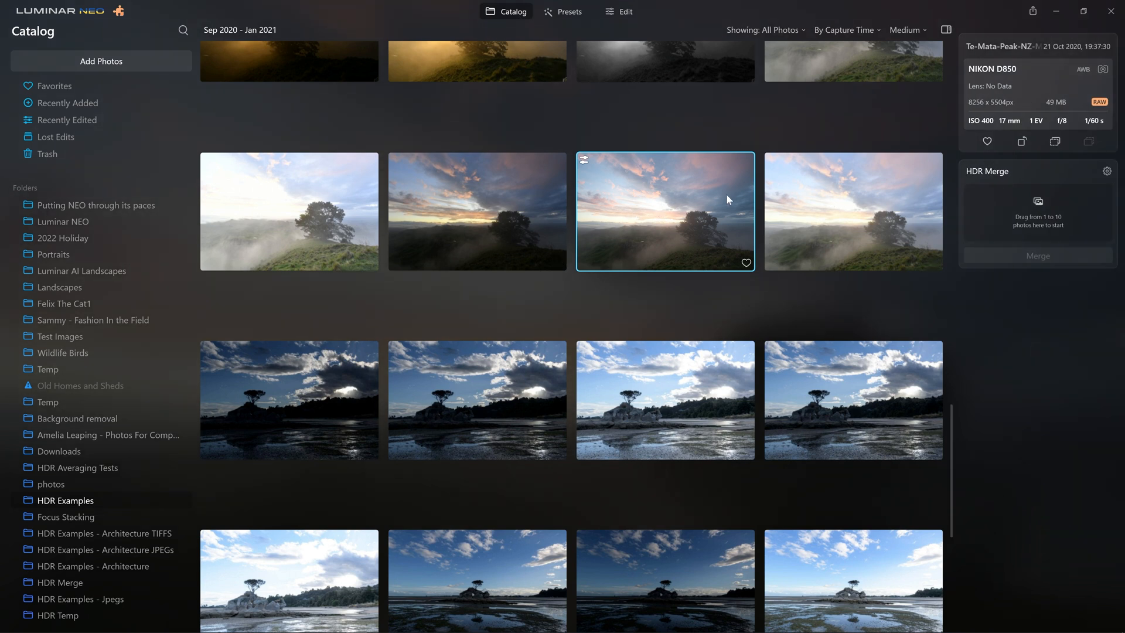
{"action": "left_click_drag", "start_coordinate": [676, 202], "coordinate": [1017, 216]}
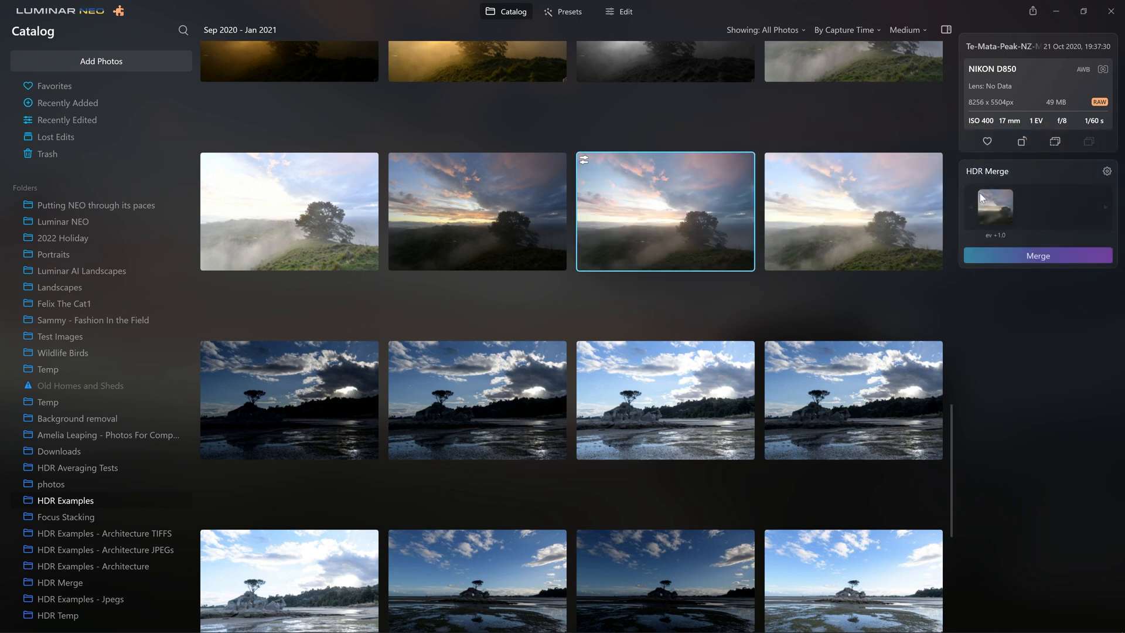
{"action": "left_click", "coordinate": [1028, 256]}
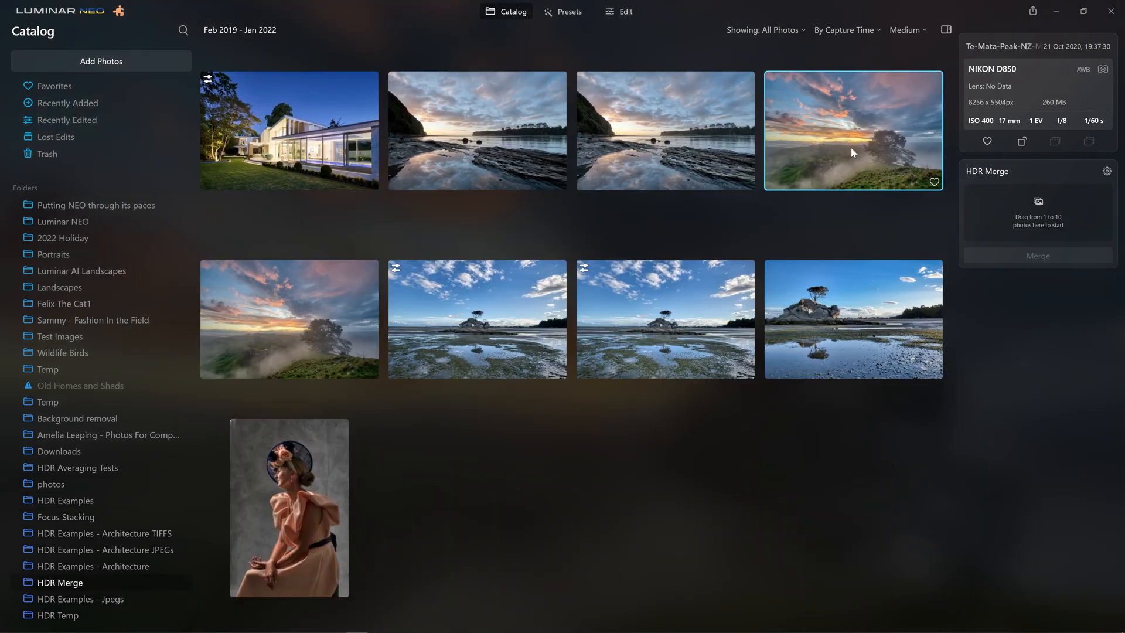
Step: Compare the single-image merge Te-Mata-Peak-NZ-Misty-Sunset_hdr (1).tif with the bracketed merge Te-Mata-Peak-NZ-Misty-Sunset_hdr.tif in large preview
{"action": "double_click", "coordinate": [850, 146]}
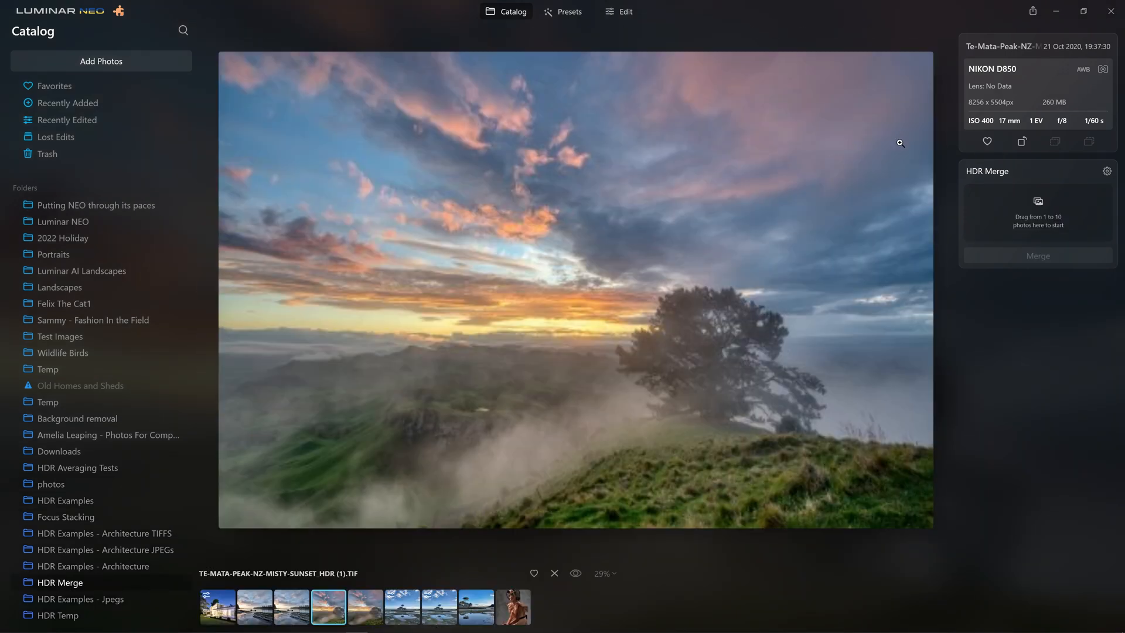
{"action": "left_click", "coordinate": [361, 608]}
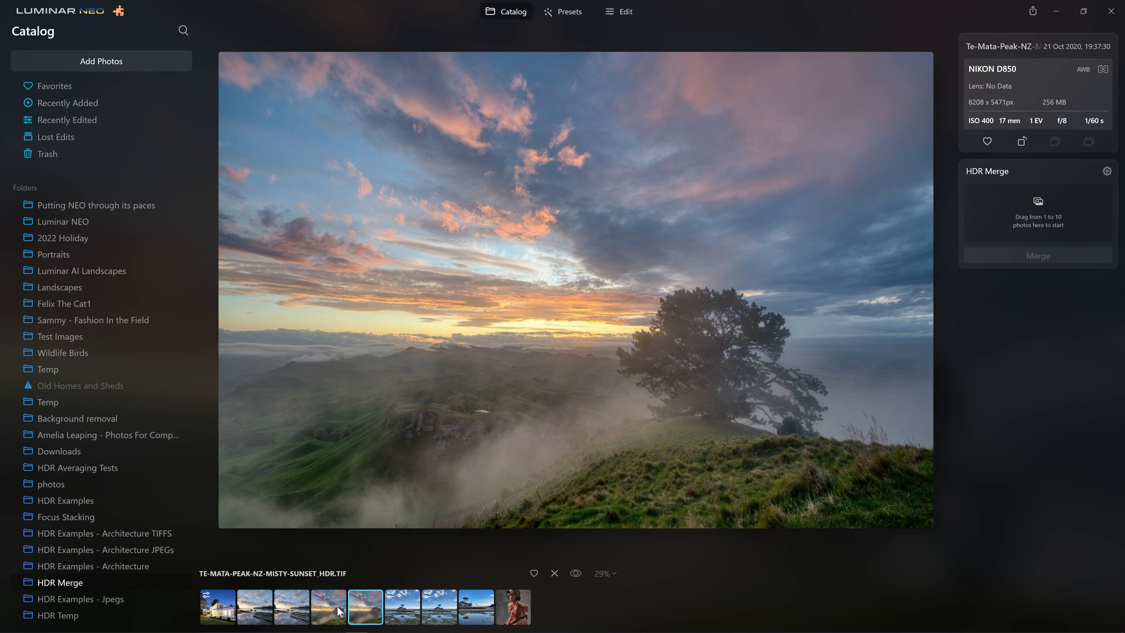
{"action": "left_click", "coordinate": [337, 611]}
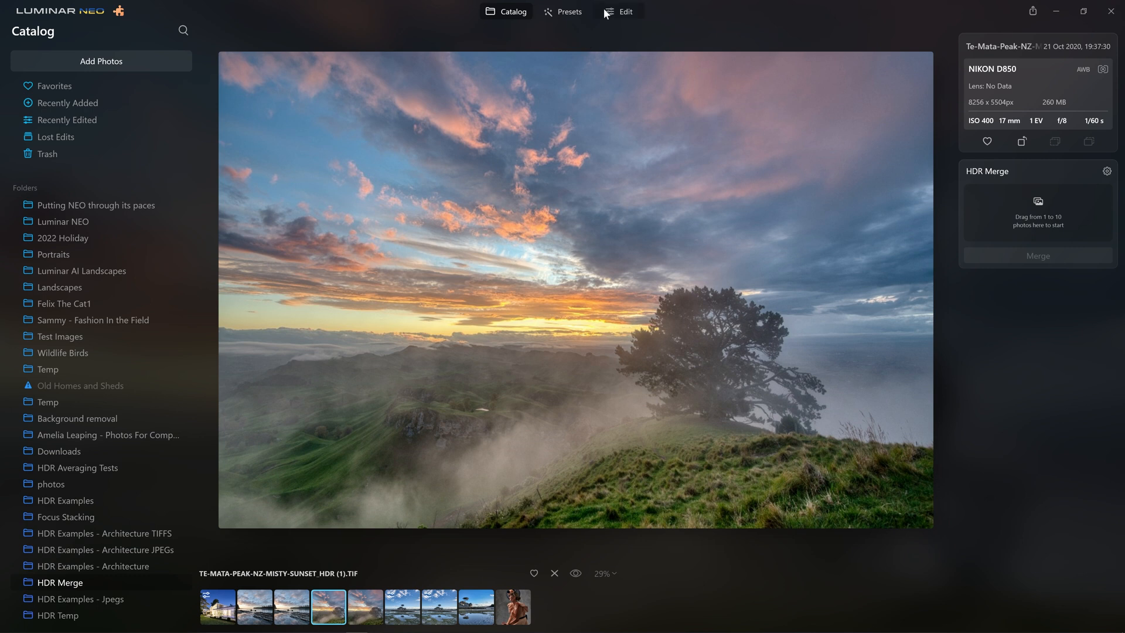
Step: Reopen the single exposure Te-Mata-Peak-NZ-Misty-Sunset.NEF from the HDR Examples folder for editing
{"action": "left_click", "coordinate": [564, 12]}
{"action": "left_click", "coordinate": [524, 10]}
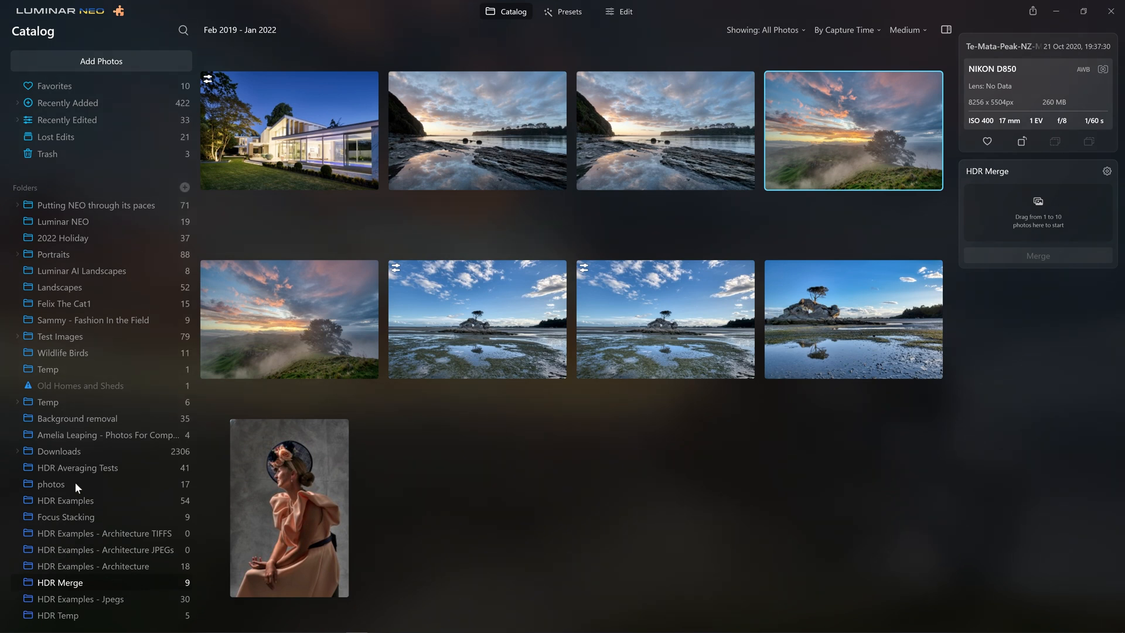
{"action": "left_click", "coordinate": [66, 500]}
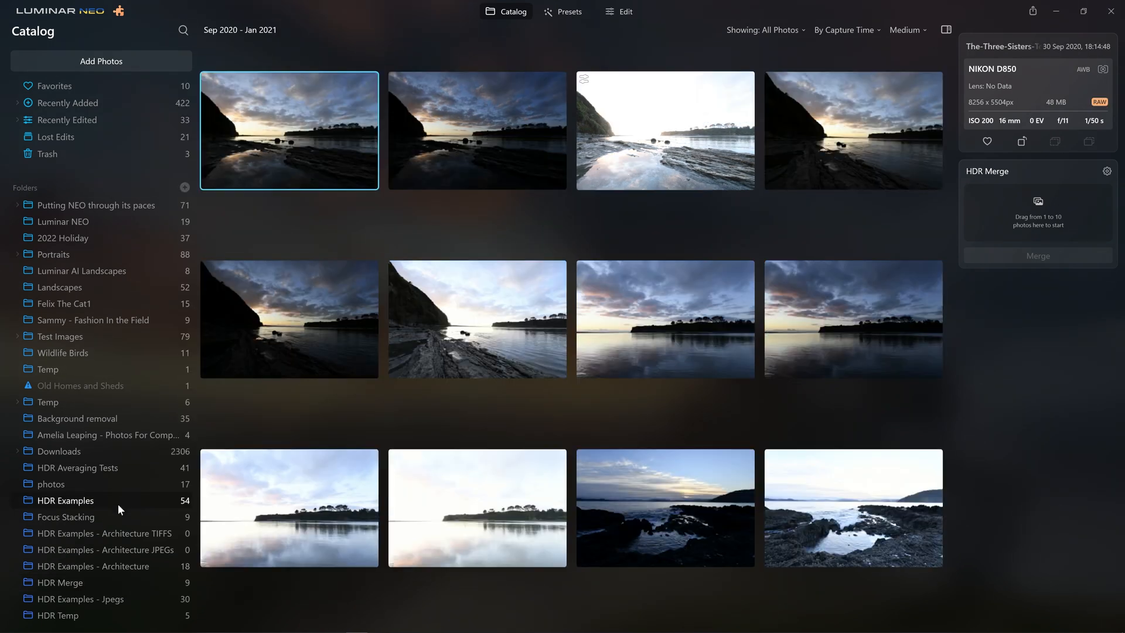
{"action": "scroll", "coordinate": [591, 410], "scroll_direction": "down", "scroll_amount": 5}
{"action": "scroll", "coordinate": [589, 411], "scroll_direction": "down", "scroll_amount": 10}
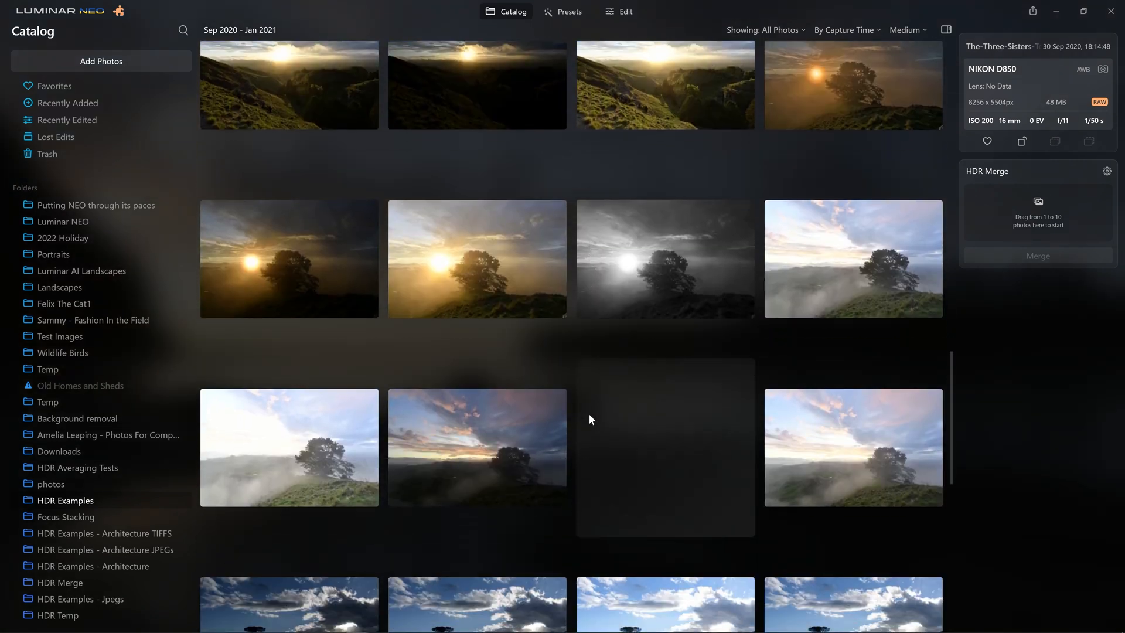
{"action": "scroll", "coordinate": [588, 413], "scroll_direction": "down", "scroll_amount": 3}
{"action": "double_click", "coordinate": [657, 286]}
{"action": "left_click", "coordinate": [612, 11]}
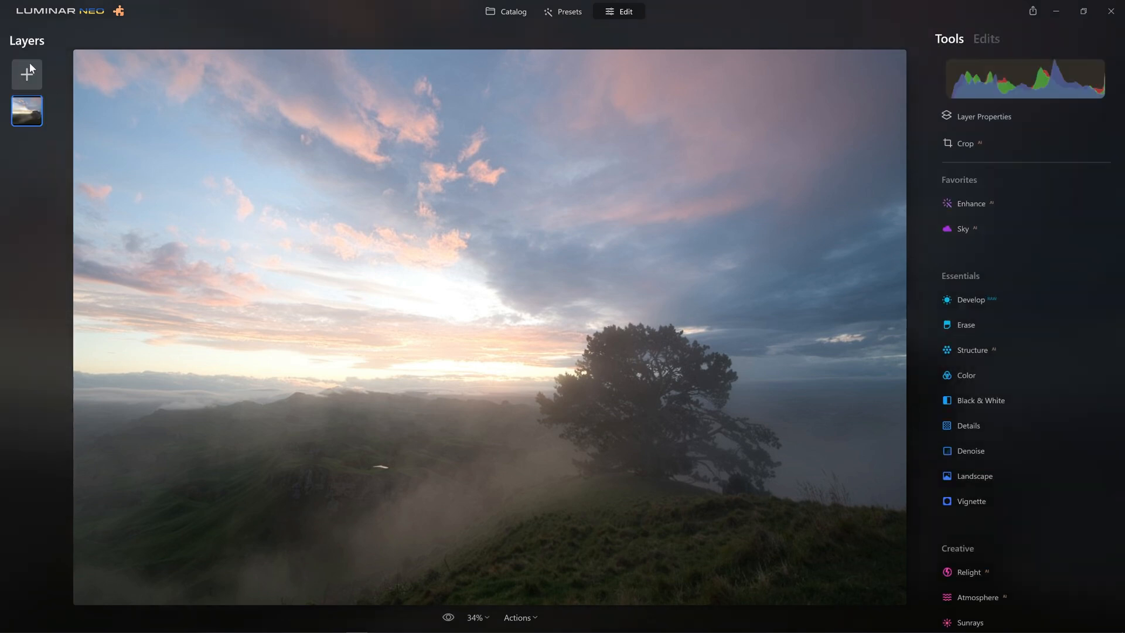
Step: Load the single-image merge Te-Mata-Peak-NZ-Misty-Sunset_hdr (1).tif as a layer above the original exposure
{"action": "left_click", "coordinate": [30, 68]}
{"action": "left_click", "coordinate": [29, 100]}
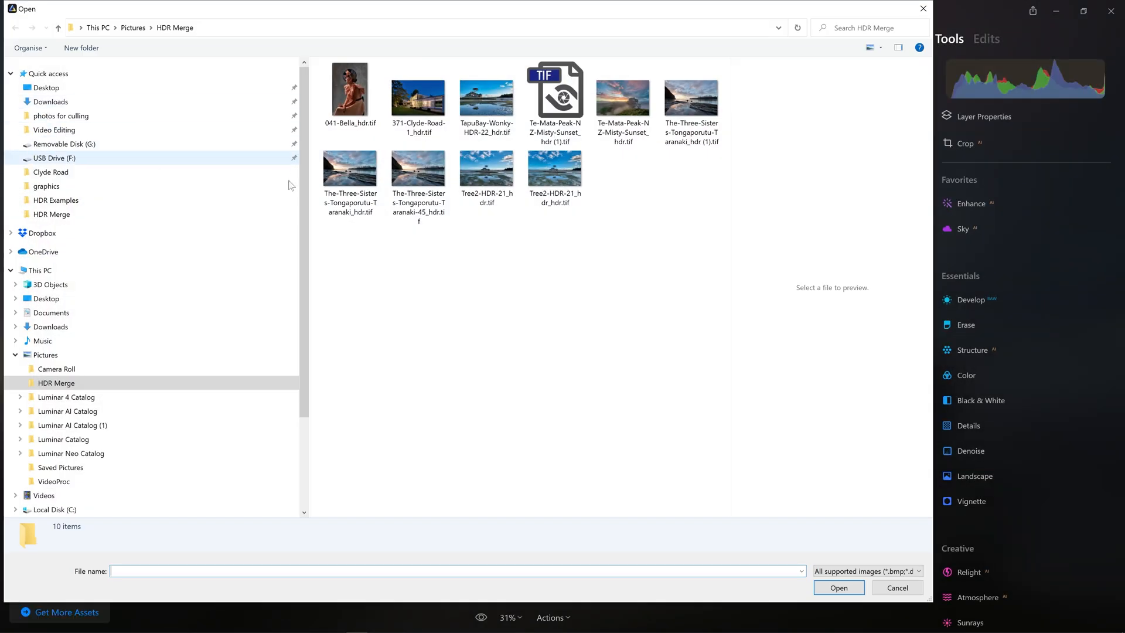
{"action": "left_click", "coordinate": [555, 91]}
{"action": "double_click", "coordinate": [555, 90]}
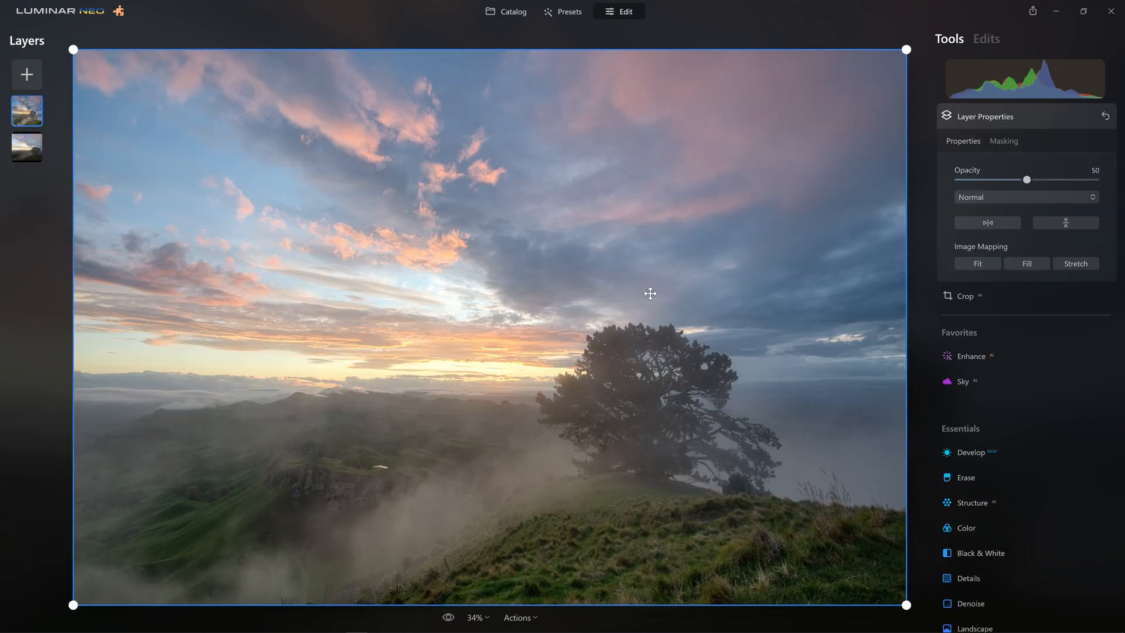
Step: Try lower opacities such as 71 and 29 on the HDR layer, and set its opacity to 100
{"action": "left_click_drag", "start_coordinate": [1029, 182], "coordinate": [1003, 182]}
{"action": "mouse_move", "coordinate": [1042, 174]}
{"action": "left_mouse_down"}
{"action": "mouse_move", "coordinate": [1099, 179]}
{"action": "mouse_move", "coordinate": [995, 162]}
{"action": "mouse_move", "coordinate": [1033, 184]}
{"action": "mouse_move", "coordinate": [1093, 178]}
{"action": "mouse_move", "coordinate": [959, 182]}
{"action": "mouse_move", "coordinate": [1087, 183]}
{"action": "mouse_move", "coordinate": [1026, 184]}
{"action": "left_mouse_up"}
{"action": "left_click_drag", "start_coordinate": [1026, 184], "coordinate": [1052, 162]}
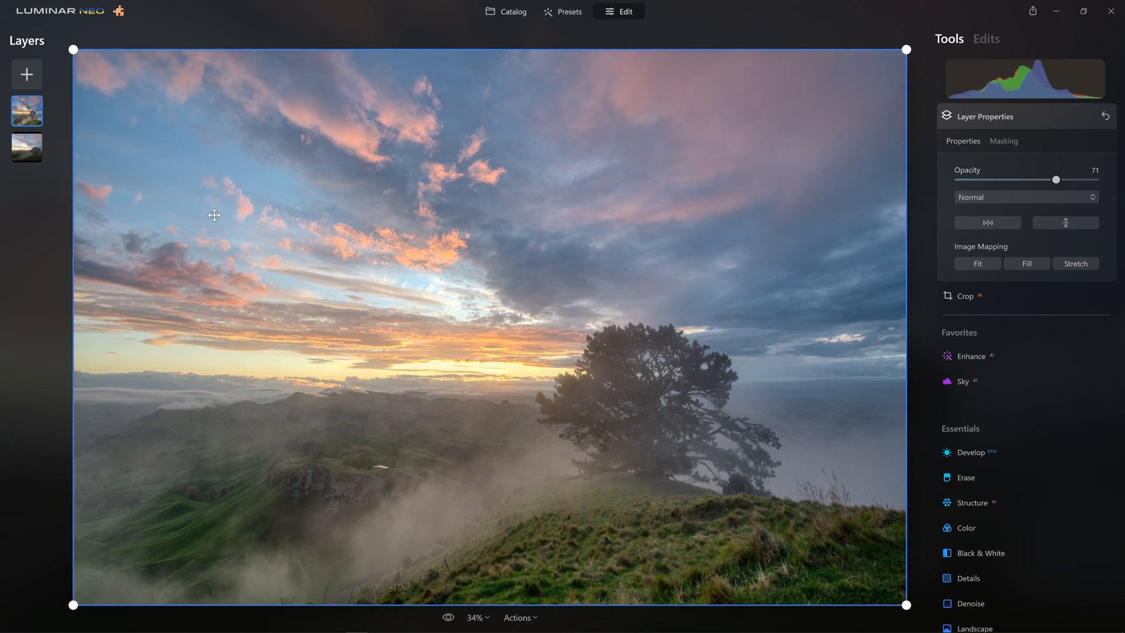
{"action": "left_click_drag", "start_coordinate": [1046, 179], "coordinate": [997, 185]}
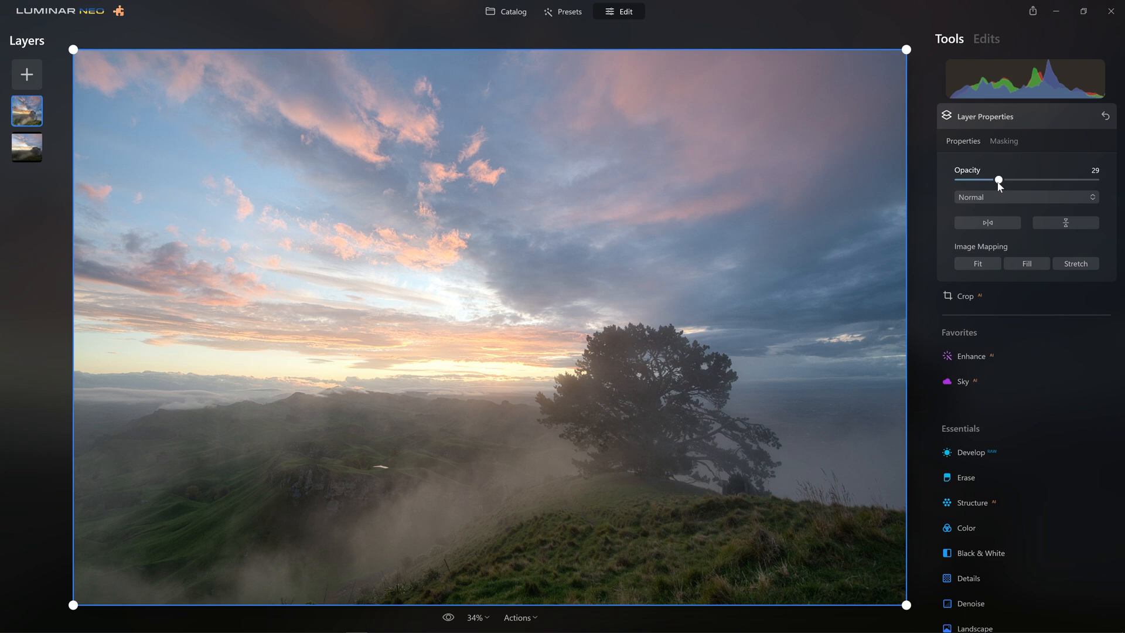
{"action": "left_click_drag", "start_coordinate": [1029, 179], "coordinate": [1095, 179]}
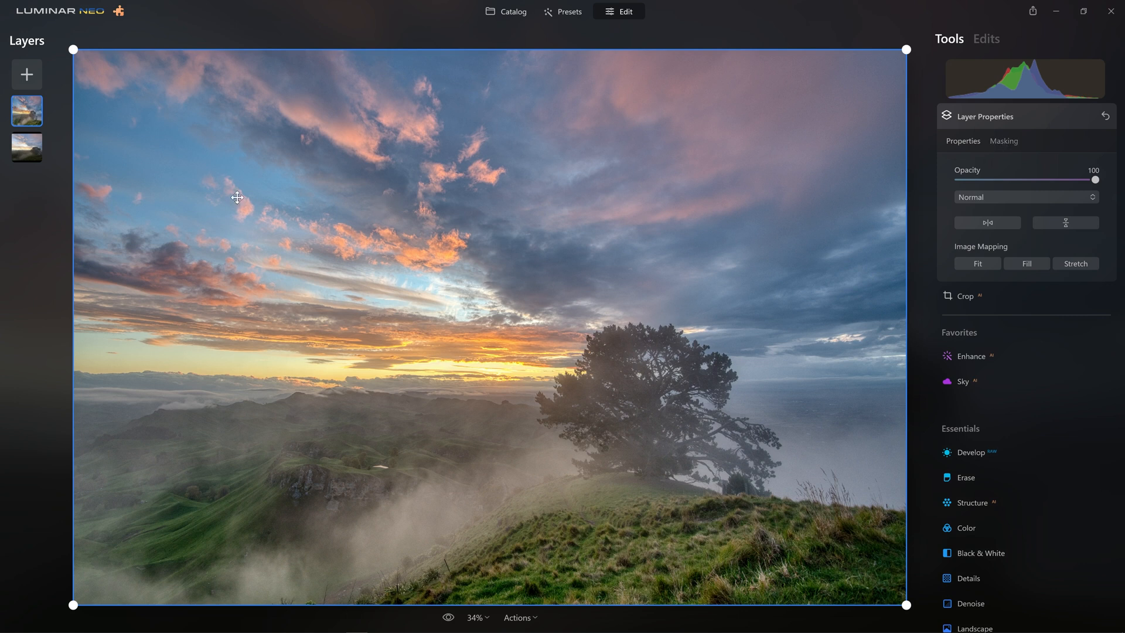
Step: Hide the HDR layer and show it again to compare it with the original exposure
{"action": "right_click", "coordinate": [27, 113]}
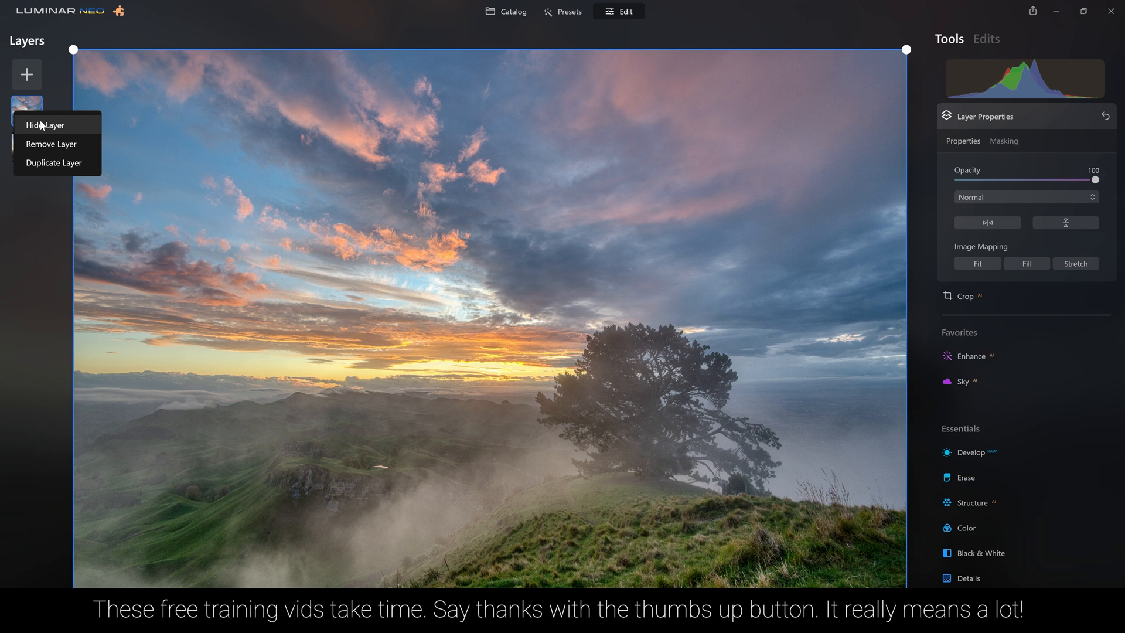
{"action": "left_click", "coordinate": [42, 124]}
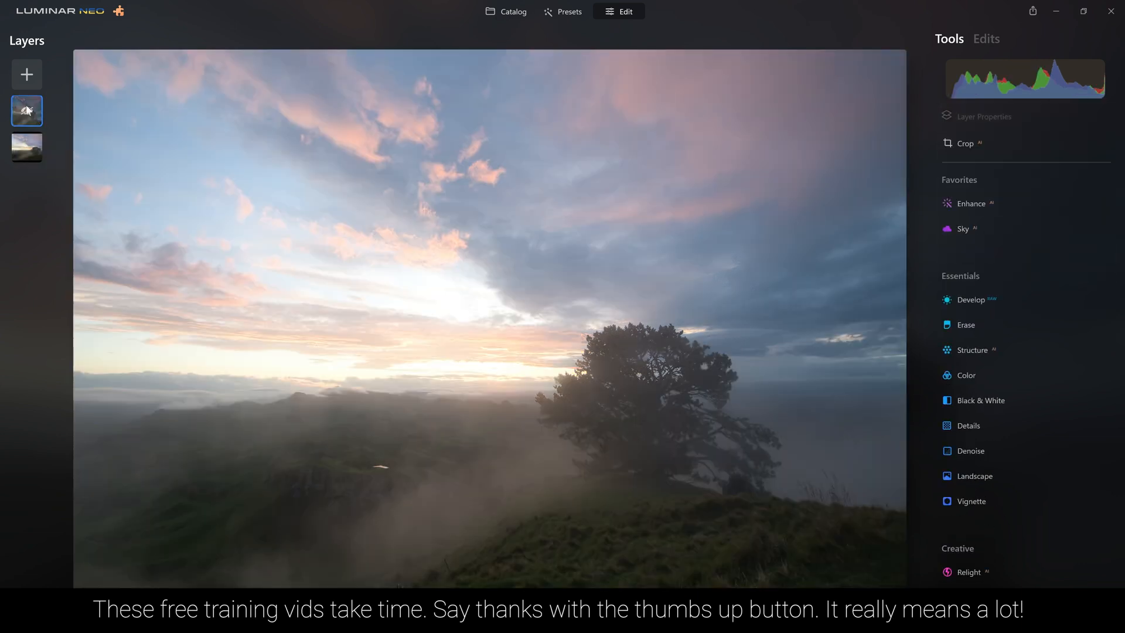
{"action": "right_click", "coordinate": [27, 117]}
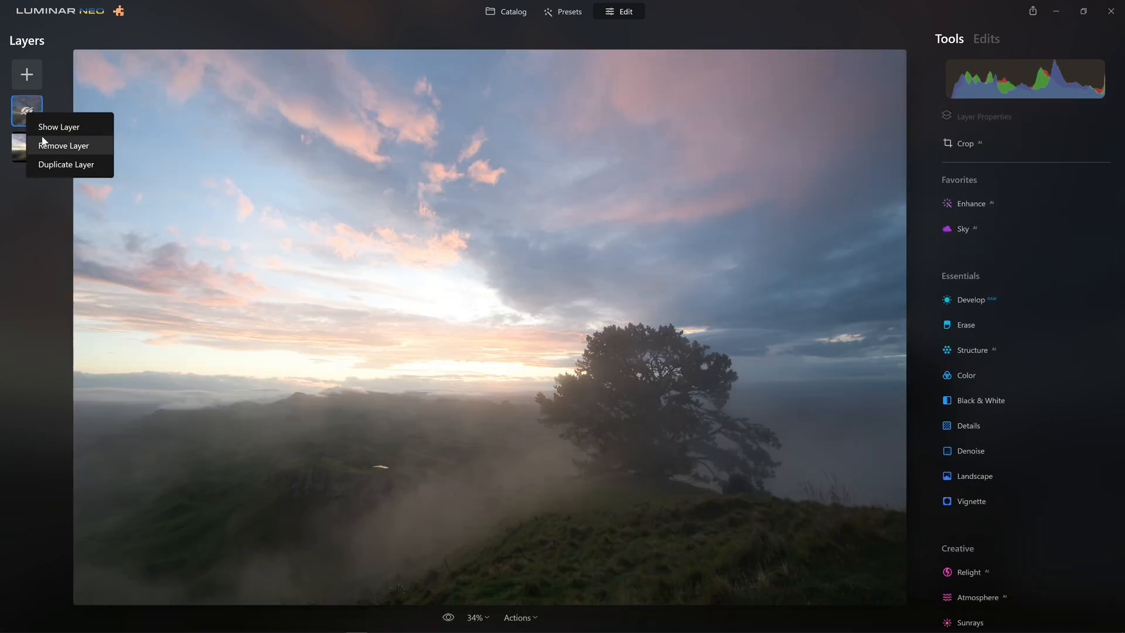
{"action": "left_click", "coordinate": [54, 129]}
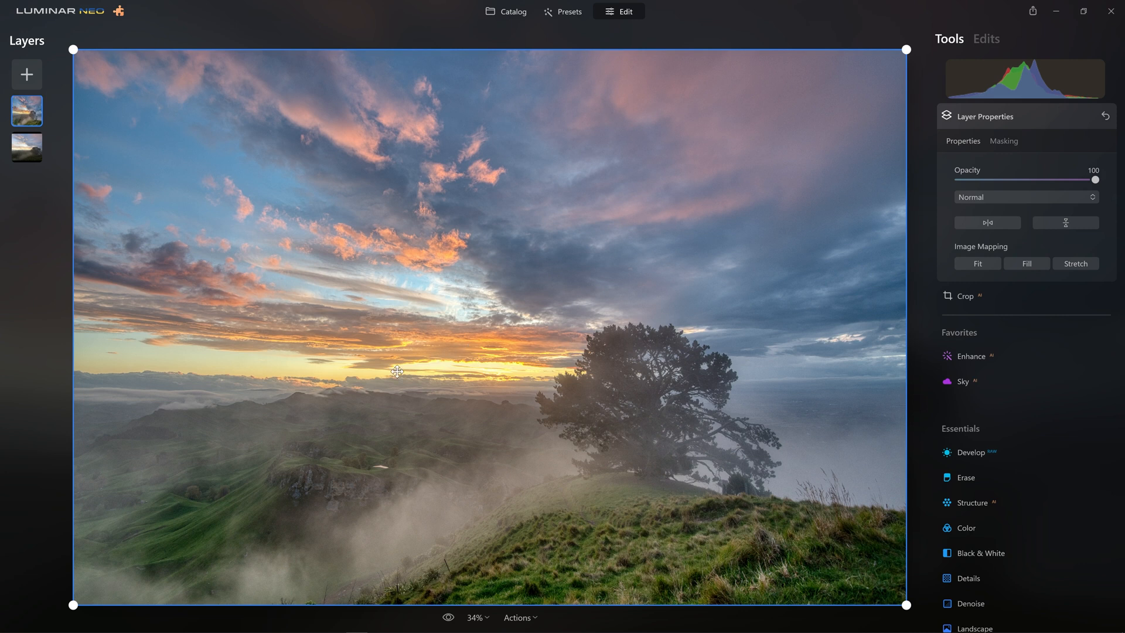
Step: Try brushing the HDR layer's mask over the sunset clouds and the misty valley at strength 100
{"action": "left_click", "coordinate": [998, 143]}
{"action": "left_click", "coordinate": [973, 168]}
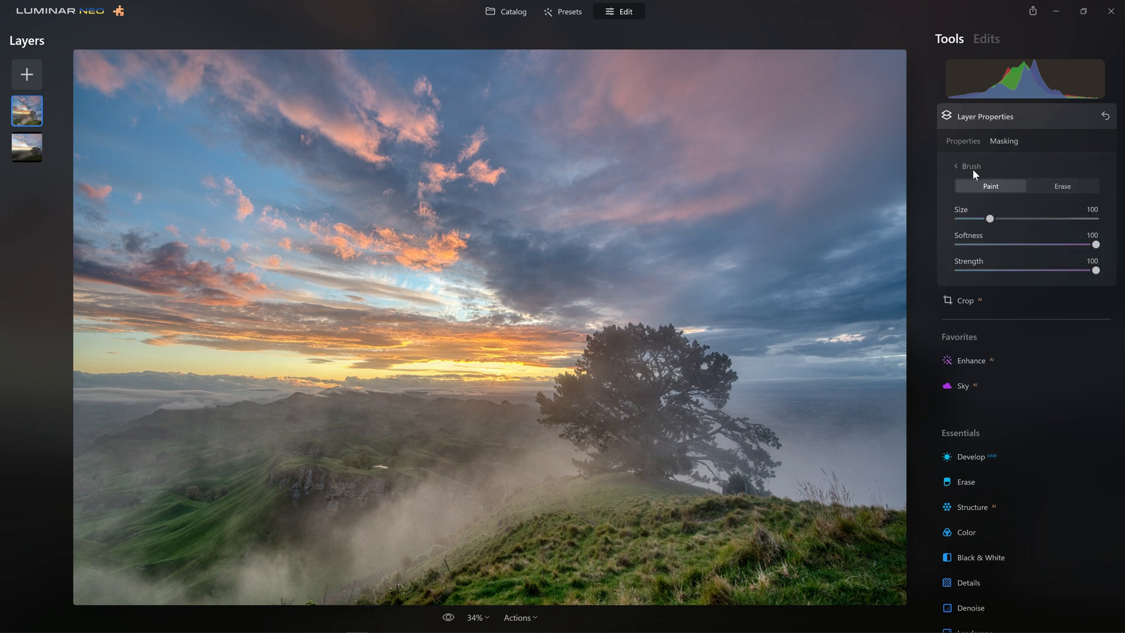
{"action": "left_click", "coordinate": [1016, 270]}
{"action": "mouse_move", "coordinate": [1014, 271]}
{"action": "left_mouse_down"}
{"action": "mouse_move", "coordinate": [1002, 270]}
{"action": "mouse_move", "coordinate": [1096, 270]}
{"action": "left_mouse_up"}
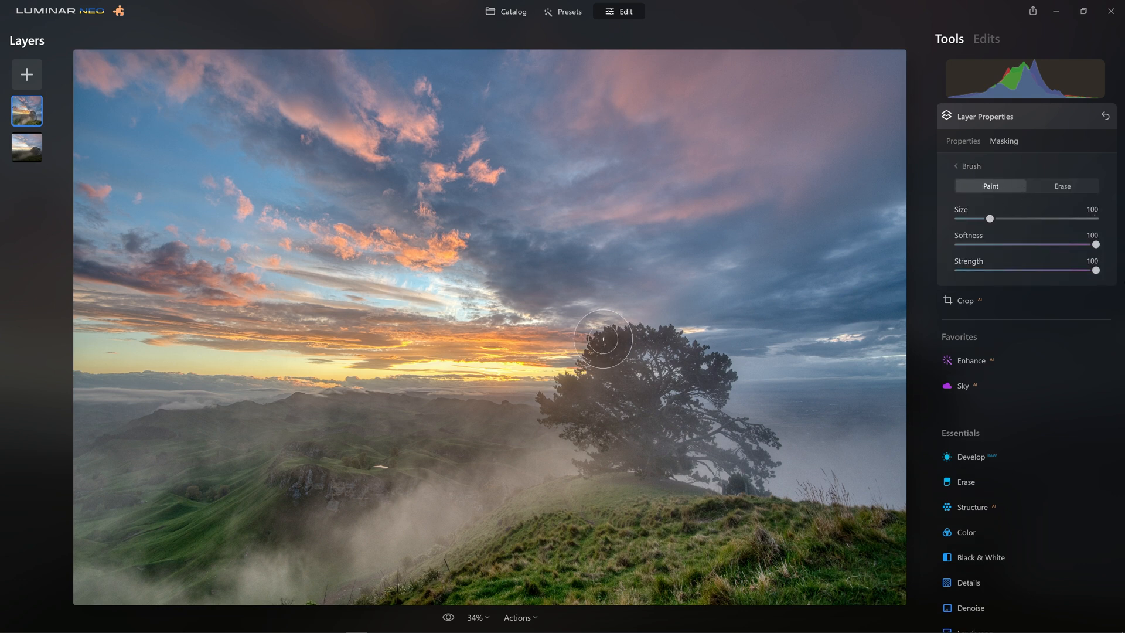
{"action": "left_click", "coordinate": [191, 344]}
{"action": "left_click_drag", "start_coordinate": [190, 345], "coordinate": [313, 328]}
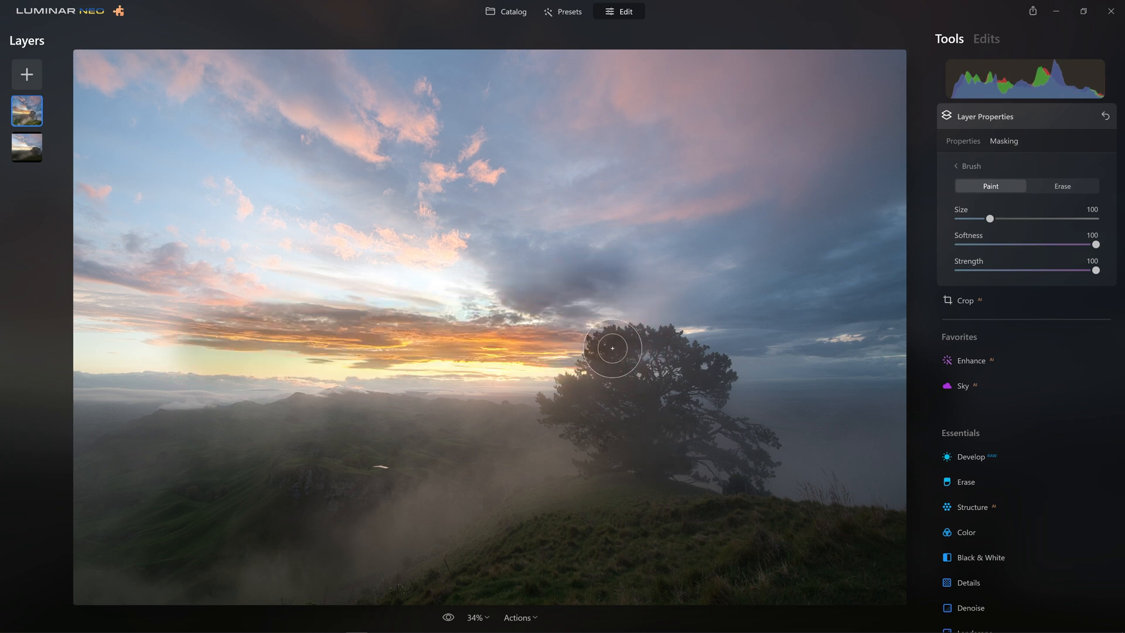
{"action": "left_click_drag", "start_coordinate": [450, 469], "coordinate": [512, 490]}
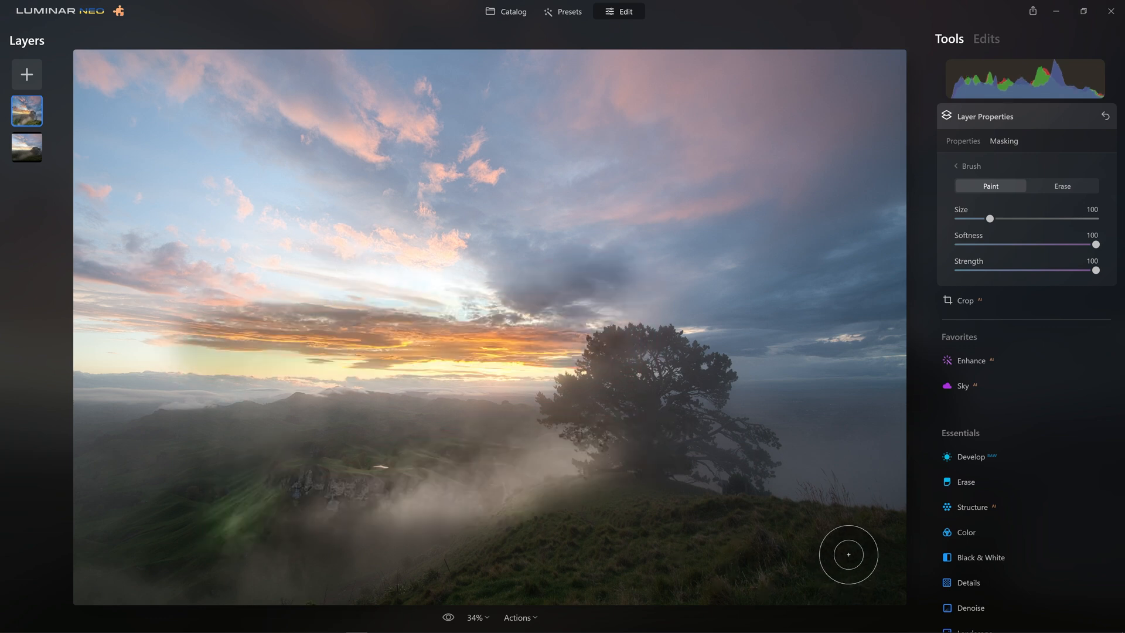
Step: Clear the HDR layer's mask
{"action": "left_click", "coordinate": [969, 167]}
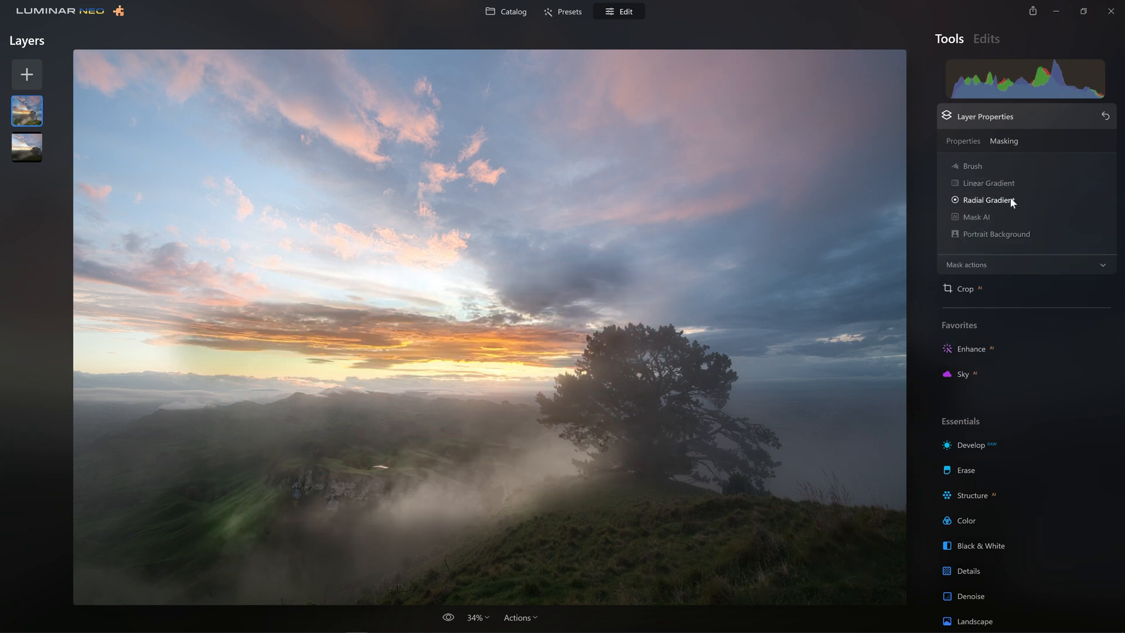
{"action": "left_click", "coordinate": [1011, 265]}
{"action": "left_click", "coordinate": [1031, 283]}
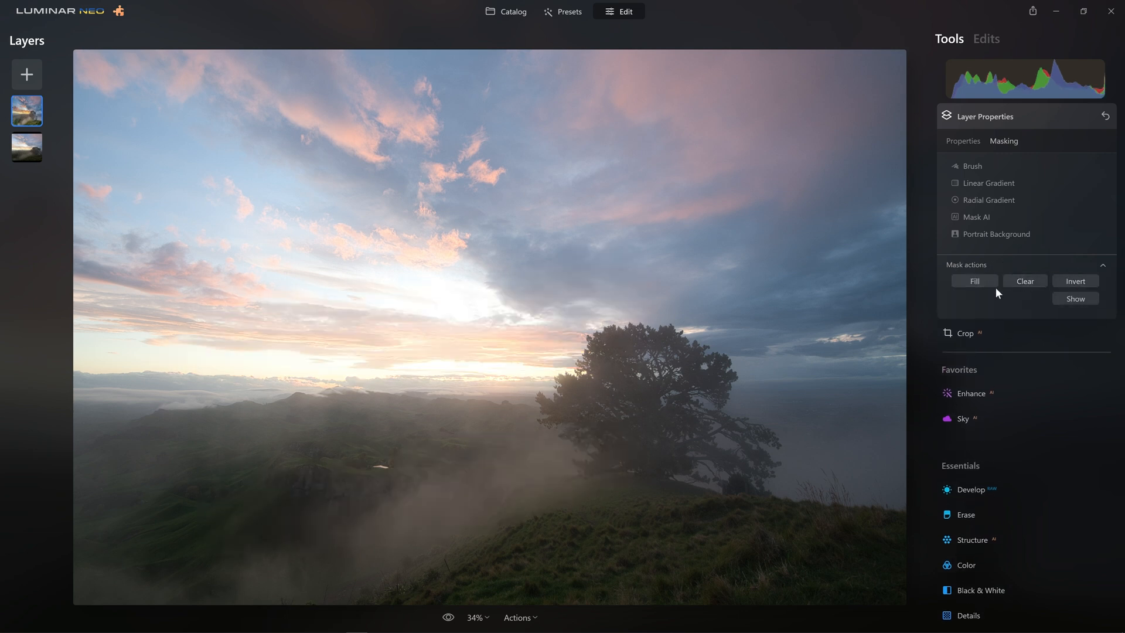
Step: Paint the HDR layer in over the horizon, valley, tree and foreground hill using a brush of size 304 and strength 25
{"action": "left_click", "coordinate": [979, 169]}
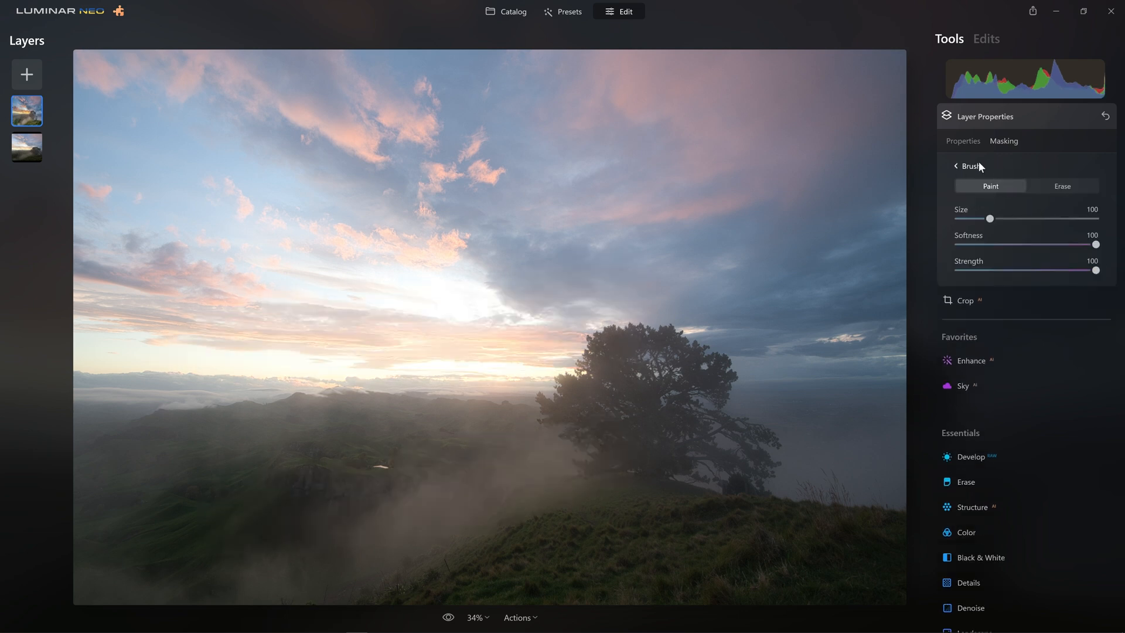
{"action": "left_click_drag", "start_coordinate": [1095, 270], "coordinate": [994, 271]}
{"action": "key", "text": "bracketright"}
{"action": "key", "text": "bracketright"}
{"action": "key", "text": "bracketright"}
{"action": "key", "text": "bracketright"}
{"action": "key", "text": "bracketright"}
{"action": "key", "text": "bracketright"}
{"action": "key", "text": "bracketright"}
{"action": "key", "text": "bracketright"}
{"action": "key", "text": "bracketright"}
{"action": "key", "text": "bracketright"}
{"action": "key", "text": "bracketright"}
{"action": "key", "text": "bracketright"}
{"action": "key", "text": "bracketright"}
{"action": "key", "text": "bracketright"}
{"action": "key", "text": "bracketright"}
{"action": "key", "text": "bracketright"}
{"action": "key", "text": "bracketright"}
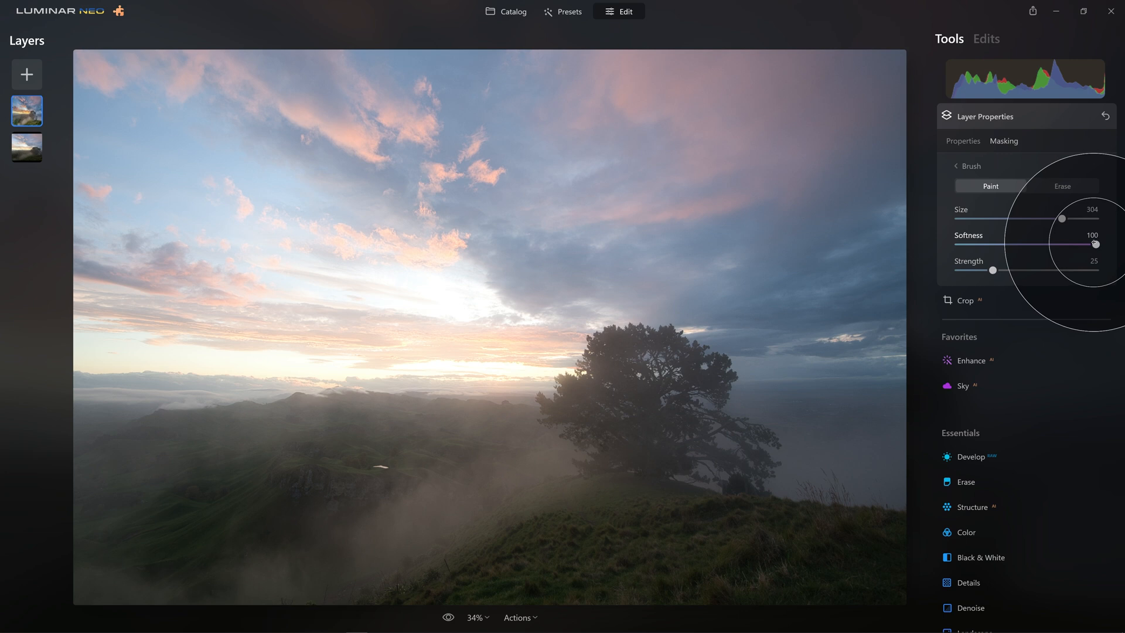
{"action": "mouse_move", "coordinate": [878, 346]}
{"action": "left_mouse_down"}
{"action": "mouse_move", "coordinate": [829, 326]}
{"action": "mouse_move", "coordinate": [593, 321]}
{"action": "mouse_move", "coordinate": [296, 254]}
{"action": "mouse_move", "coordinate": [88, 288]}
{"action": "mouse_move", "coordinate": [316, 336]}
{"action": "left_mouse_up"}
{"action": "mouse_move", "coordinate": [630, 367]}
{"action": "left_mouse_down"}
{"action": "mouse_move", "coordinate": [632, 333]}
{"action": "mouse_move", "coordinate": [476, 309]}
{"action": "mouse_move", "coordinate": [623, 351]}
{"action": "mouse_move", "coordinate": [434, 312]}
{"action": "mouse_move", "coordinate": [205, 376]}
{"action": "mouse_move", "coordinate": [515, 415]}
{"action": "mouse_move", "coordinate": [110, 502]}
{"action": "mouse_move", "coordinate": [474, 451]}
{"action": "mouse_move", "coordinate": [645, 447]}
{"action": "mouse_move", "coordinate": [567, 452]}
{"action": "left_mouse_up"}
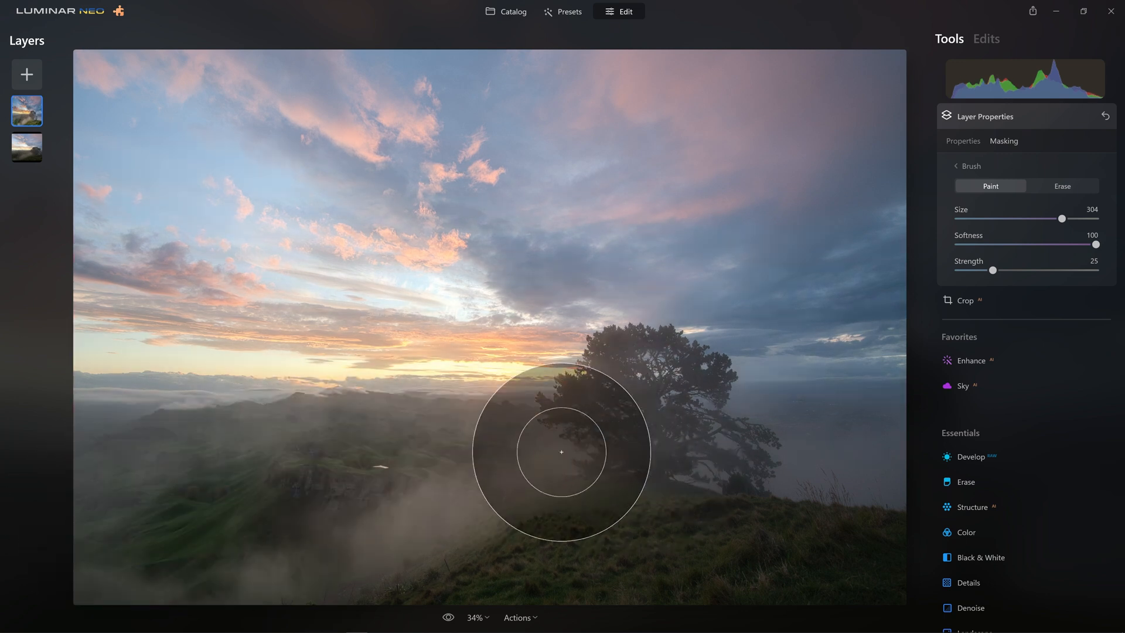
{"action": "scroll", "coordinate": [560, 451], "scroll_direction": "down", "scroll_amount": 10}
{"action": "mouse_move", "coordinate": [568, 447]}
{"action": "left_mouse_down"}
{"action": "mouse_move", "coordinate": [427, 499]}
{"action": "mouse_move", "coordinate": [377, 541]}
{"action": "mouse_move", "coordinate": [283, 567]}
{"action": "mouse_move", "coordinate": [134, 571]}
{"action": "mouse_move", "coordinate": [324, 571]}
{"action": "mouse_move", "coordinate": [578, 437]}
{"action": "mouse_move", "coordinate": [790, 468]}
{"action": "mouse_move", "coordinate": [960, 466]}
{"action": "mouse_move", "coordinate": [794, 417]}
{"action": "mouse_move", "coordinate": [779, 456]}
{"action": "mouse_move", "coordinate": [926, 494]}
{"action": "left_mouse_up"}
{"action": "mouse_move", "coordinate": [844, 480]}
{"action": "left_mouse_down"}
{"action": "mouse_move", "coordinate": [746, 406]}
{"action": "mouse_move", "coordinate": [582, 407]}
{"action": "mouse_move", "coordinate": [761, 491]}
{"action": "left_mouse_up"}
Step: Reduce the mask brush to size 148 and paint more of the HDR layer along the sunset horizon
{"action": "key", "text": "bracketleft"}
{"action": "key", "text": "bracketleft"}
{"action": "key", "text": "bracketleft"}
{"action": "key", "text": "bracketleft"}
{"action": "key", "text": "bracketleft"}
{"action": "mouse_move", "coordinate": [752, 360]}
{"action": "left_mouse_down"}
{"action": "mouse_move", "coordinate": [972, 361]}
{"action": "mouse_move", "coordinate": [446, 368]}
{"action": "mouse_move", "coordinate": [1, 346]}
{"action": "left_mouse_up"}
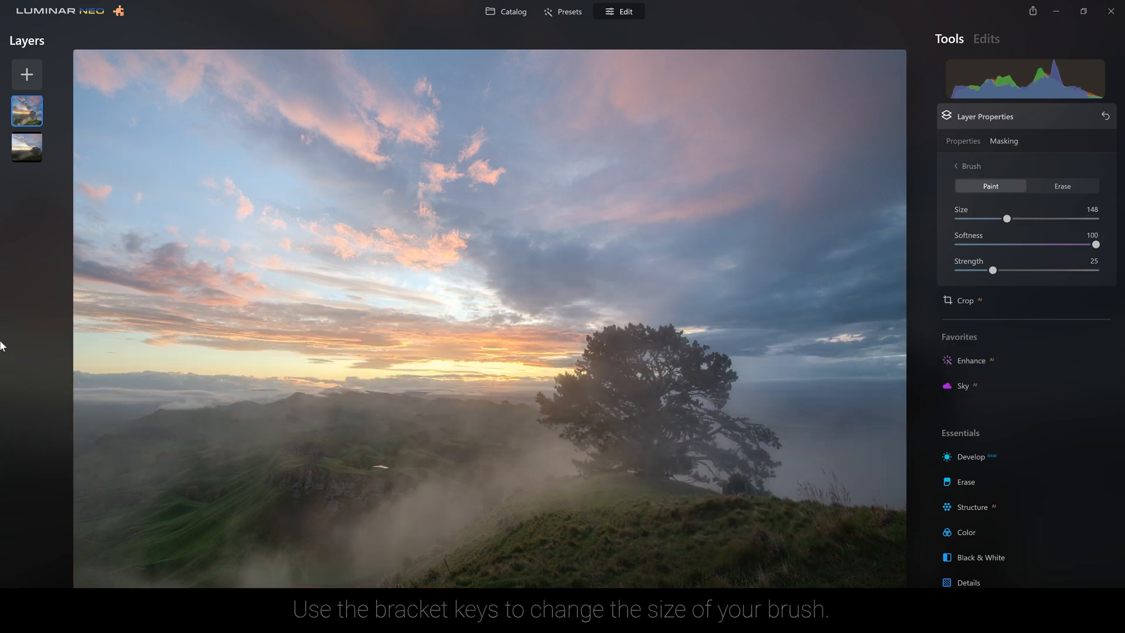
Step: Enlarge the mask brush to size 400 and paint more of the HDR layer over the horizon and the misty valley
{"action": "key", "text": "bracketright"}
{"action": "key", "text": "bracketright"}
{"action": "key", "text": "bracketright"}
{"action": "key", "text": "bracketright"}
{"action": "key", "text": "bracketright"}
{"action": "key", "text": "bracketright"}
{"action": "key", "text": "bracketright"}
{"action": "key", "text": "bracketright"}
{"action": "key", "text": "bracketright"}
{"action": "key", "text": "bracketright"}
{"action": "key", "text": "bracketright"}
{"action": "key", "text": "bracketright"}
{"action": "key", "text": "bracketright"}
{"action": "key", "text": "bracketright"}
{"action": "key", "text": "bracketright"}
{"action": "key", "text": "bracketright"}
{"action": "key", "text": "bracketright"}
{"action": "key", "text": "bracketright"}
{"action": "key", "text": "bracketright"}
{"action": "key", "text": "bracketright"}
{"action": "mouse_move", "coordinate": [151, 359]}
{"action": "left_mouse_down"}
{"action": "mouse_move", "coordinate": [258, 402]}
{"action": "mouse_move", "coordinate": [463, 366]}
{"action": "mouse_move", "coordinate": [750, 351]}
{"action": "mouse_move", "coordinate": [868, 384]}
{"action": "mouse_move", "coordinate": [881, 454]}
{"action": "mouse_move", "coordinate": [380, 568]}
{"action": "mouse_move", "coordinate": [62, 488]}
{"action": "mouse_move", "coordinate": [70, 328]}
{"action": "mouse_move", "coordinate": [517, 288]}
{"action": "mouse_move", "coordinate": [933, 368]}
{"action": "mouse_move", "coordinate": [856, 226]}
{"action": "mouse_move", "coordinate": [407, 230]}
{"action": "mouse_move", "coordinate": [102, 162]}
{"action": "mouse_move", "coordinate": [398, 82]}
{"action": "mouse_move", "coordinate": [833, 73]}
{"action": "mouse_move", "coordinate": [943, 211]}
{"action": "mouse_move", "coordinate": [954, 554]}
{"action": "mouse_move", "coordinate": [569, 595]}
{"action": "mouse_move", "coordinate": [196, 531]}
{"action": "mouse_move", "coordinate": [19, 255]}
{"action": "mouse_move", "coordinate": [58, 72]}
{"action": "mouse_move", "coordinate": [651, 70]}
{"action": "mouse_move", "coordinate": [841, 265]}
{"action": "mouse_move", "coordinate": [610, 500]}
{"action": "mouse_move", "coordinate": [243, 464]}
{"action": "mouse_move", "coordinate": [367, 481]}
{"action": "left_mouse_up"}
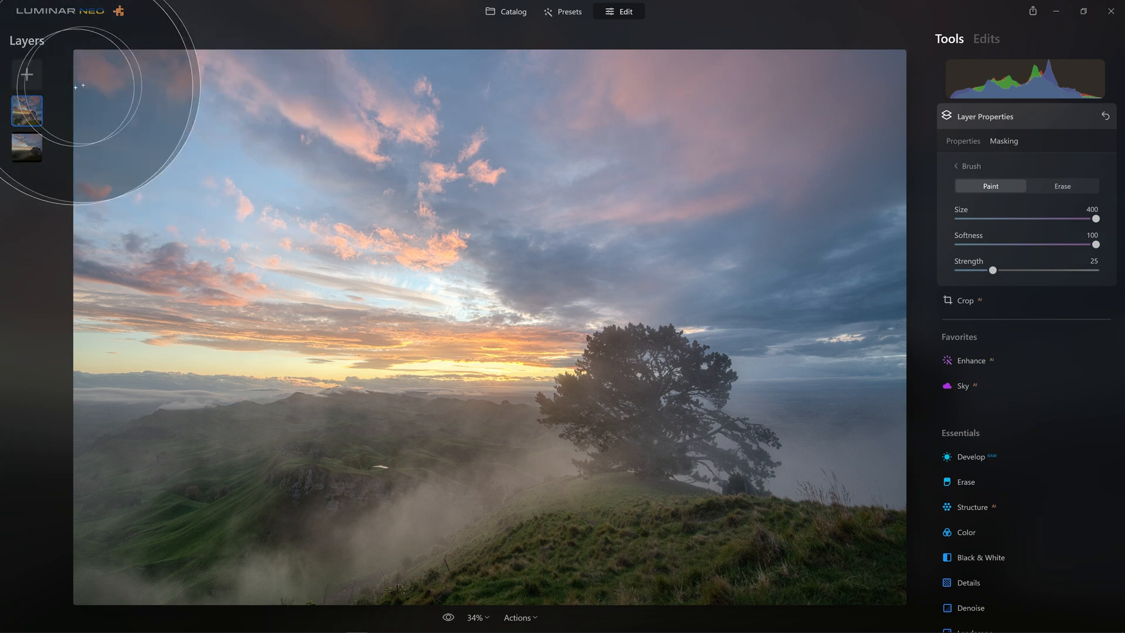
Step: Hide and reshow the masked HDR layer to compare the brushed blend with the original
{"action": "right_click", "coordinate": [40, 105]}
{"action": "left_click", "coordinate": [48, 117]}
{"action": "right_click", "coordinate": [30, 114]}
{"action": "left_click", "coordinate": [54, 128]}
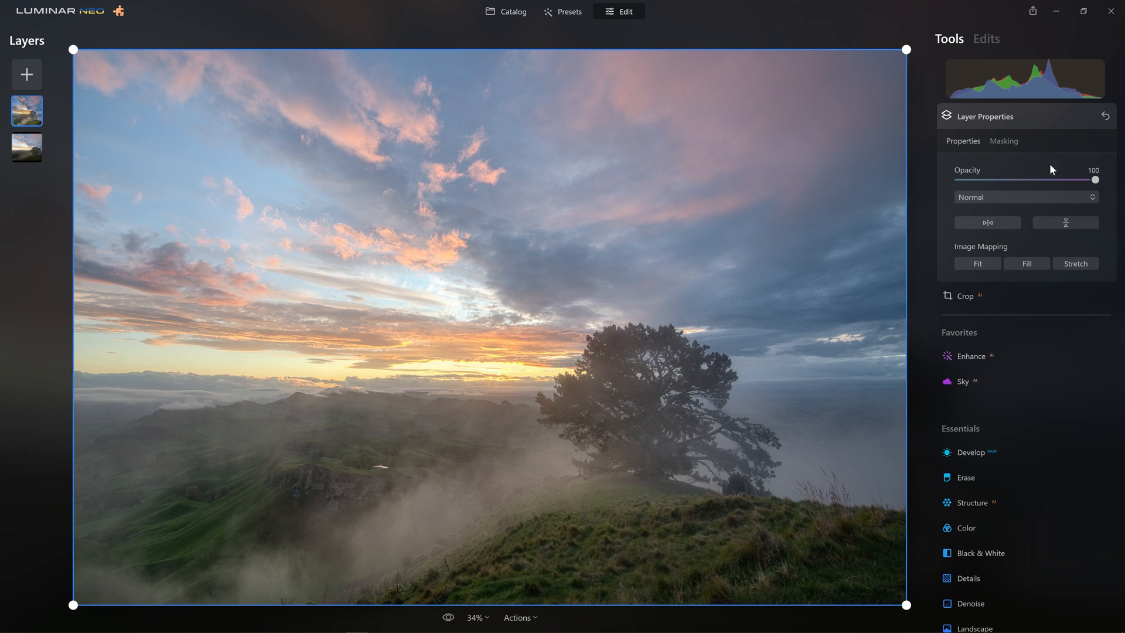
Step: Set the masked HDR layer's opacity to 88 and duplicate the layer
{"action": "mouse_move", "coordinate": [1095, 183]}
{"action": "left_mouse_down"}
{"action": "mouse_move", "coordinate": [963, 180]}
{"action": "mouse_move", "coordinate": [1095, 181]}
{"action": "mouse_move", "coordinate": [1081, 184]}
{"action": "left_mouse_up"}
{"action": "right_click", "coordinate": [32, 111]}
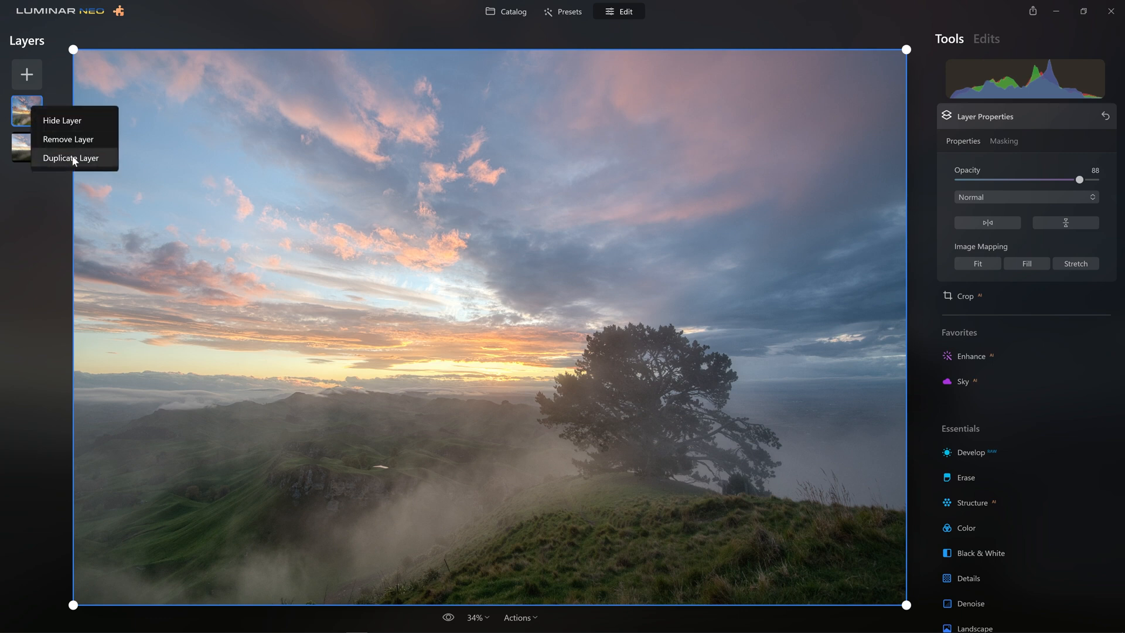
{"action": "left_click", "coordinate": [31, 107]}
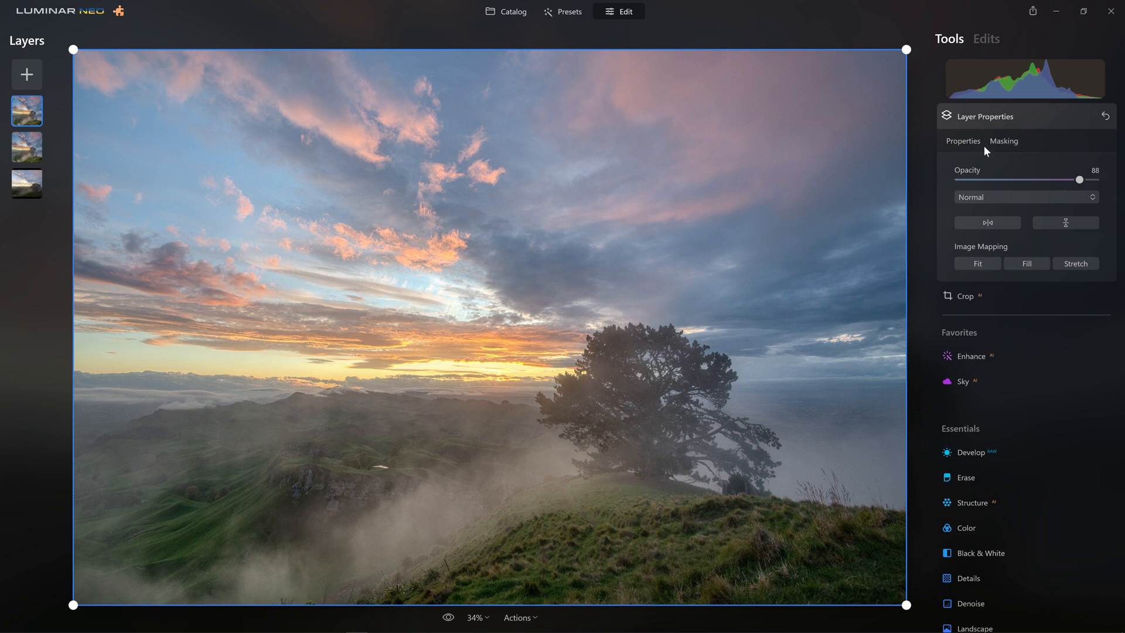
Step: Clear the duplicate HDR layer's mask and invert it
{"action": "left_click", "coordinate": [1004, 139]}
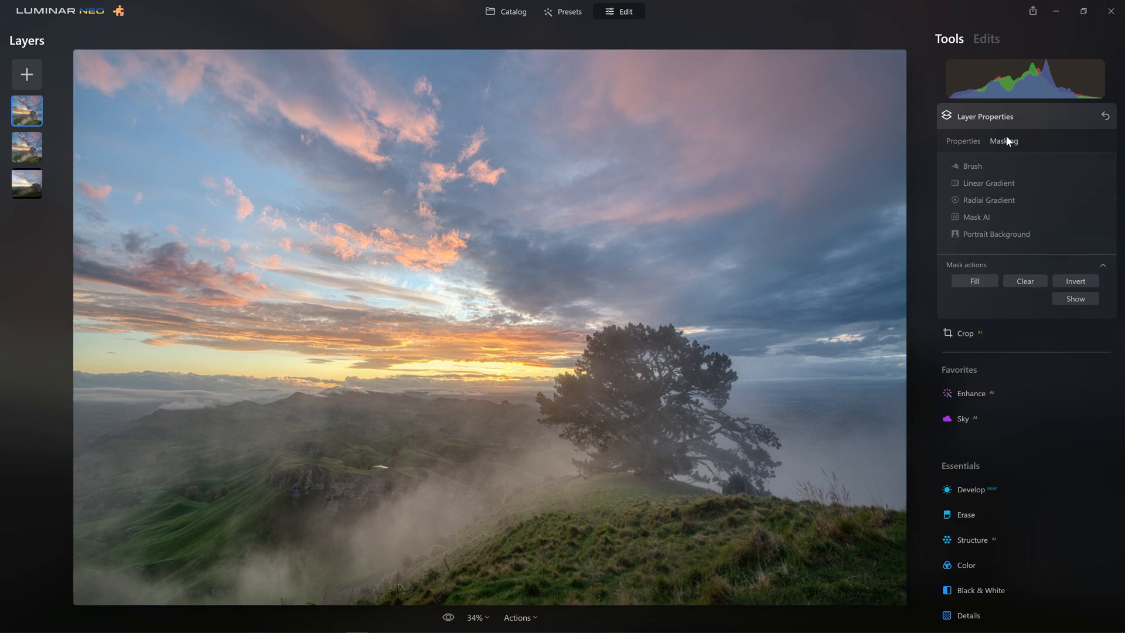
{"action": "left_click", "coordinate": [1025, 282]}
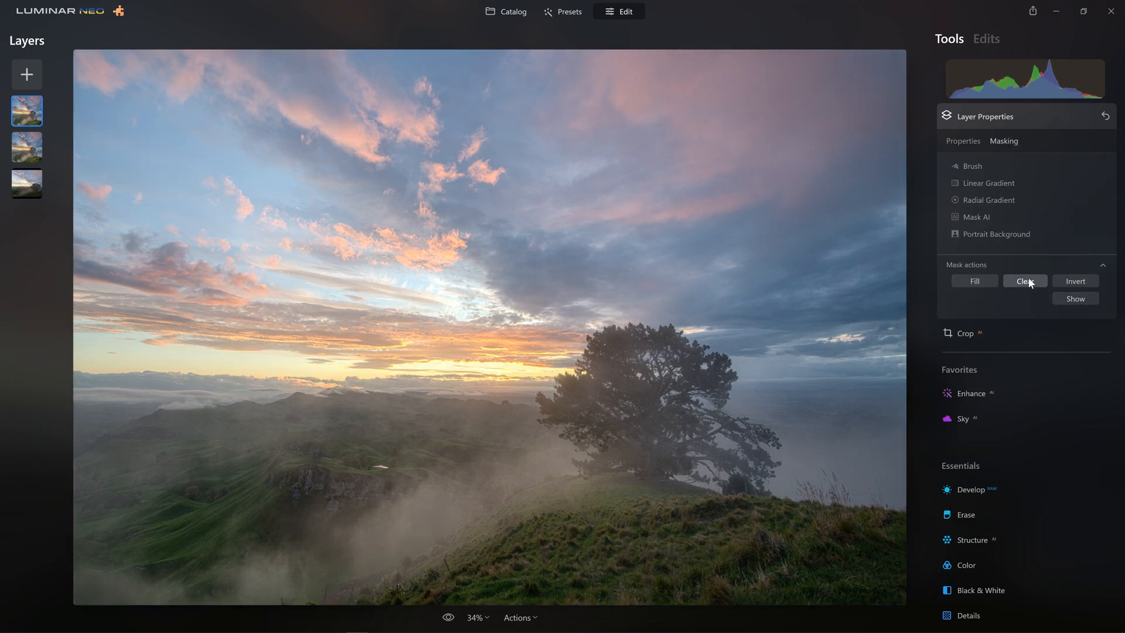
{"action": "left_click", "coordinate": [1076, 282]}
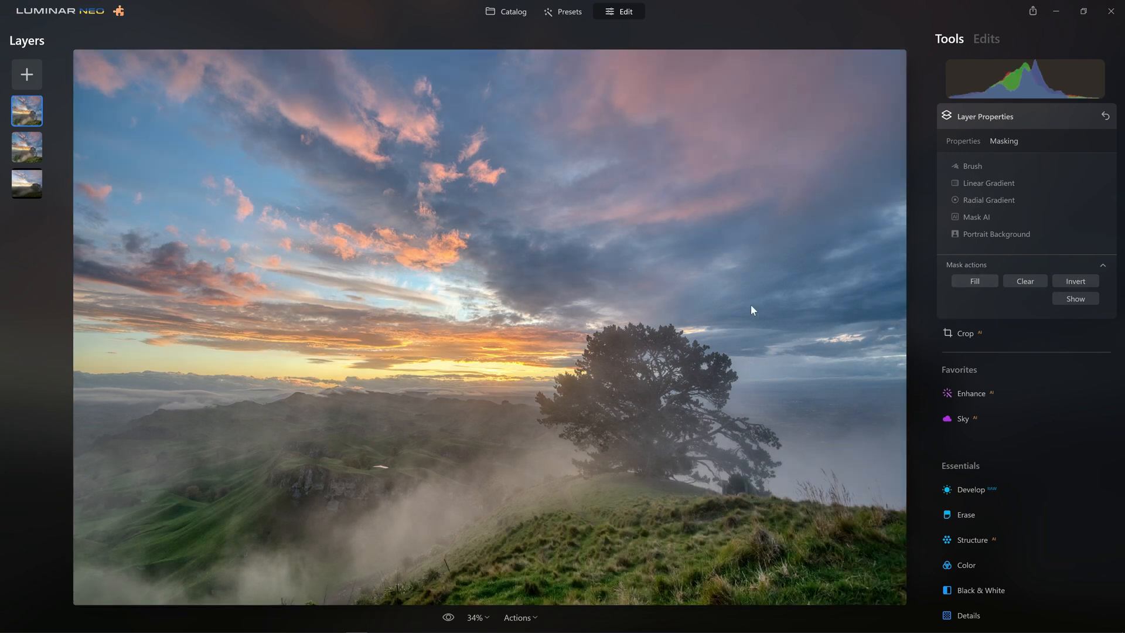
Step: Hide both HDR layers one after the other, then show them again to compare each stage with the original
{"action": "left_click", "coordinate": [27, 111]}
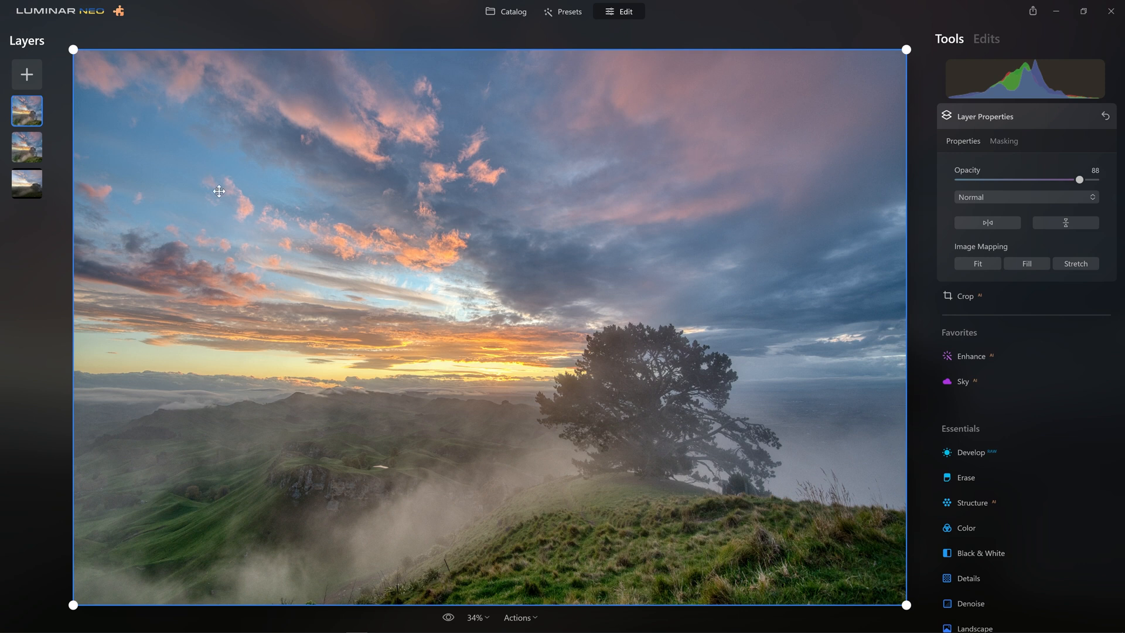
{"action": "right_click", "coordinate": [23, 113]}
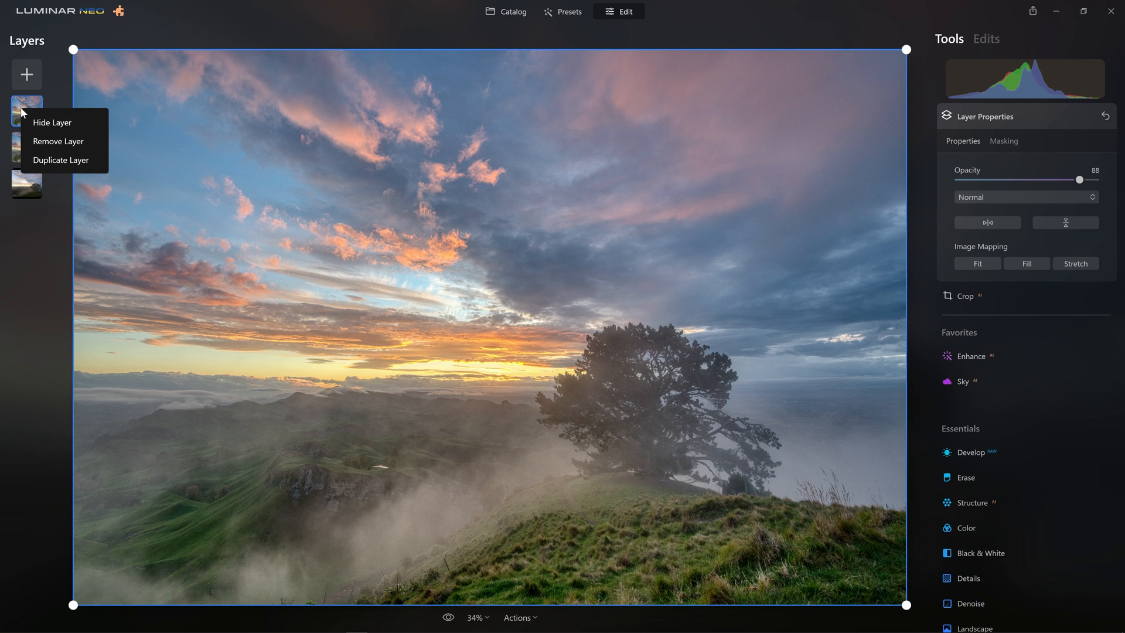
{"action": "left_click", "coordinate": [38, 124]}
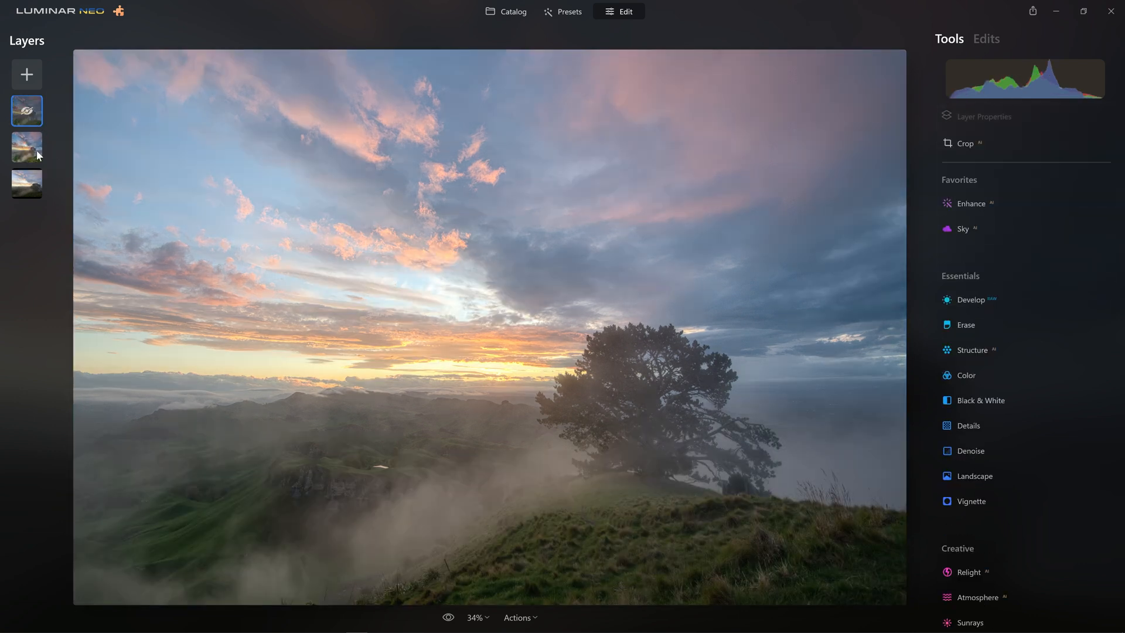
{"action": "left_click", "coordinate": [27, 154]}
{"action": "right_click", "coordinate": [31, 153]}
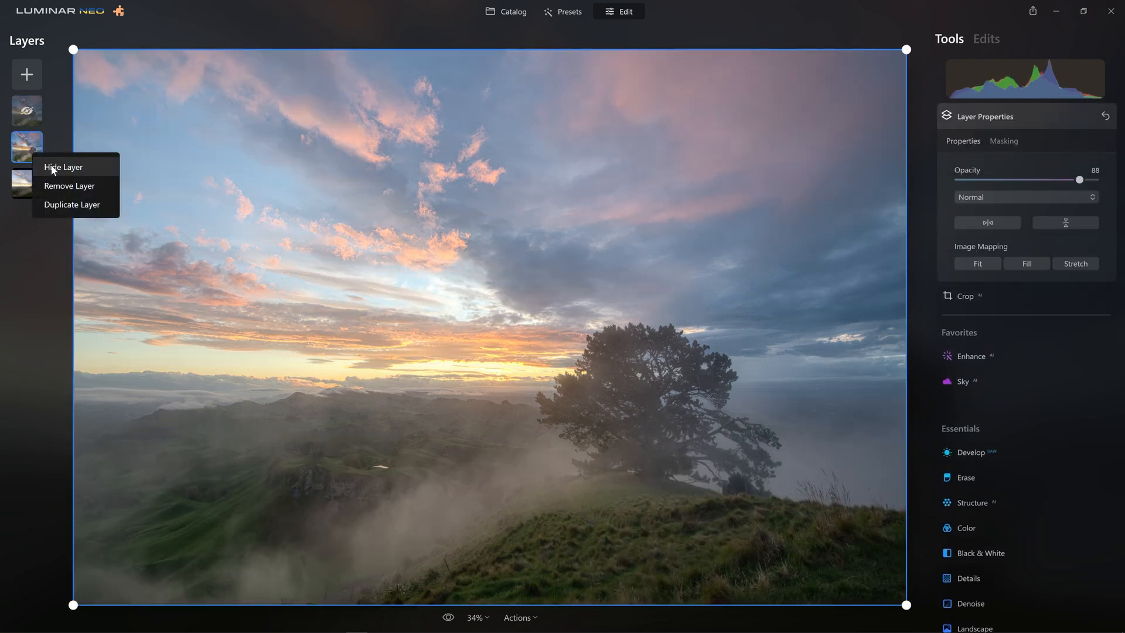
{"action": "left_click", "coordinate": [51, 165]}
{"action": "right_click", "coordinate": [28, 154]}
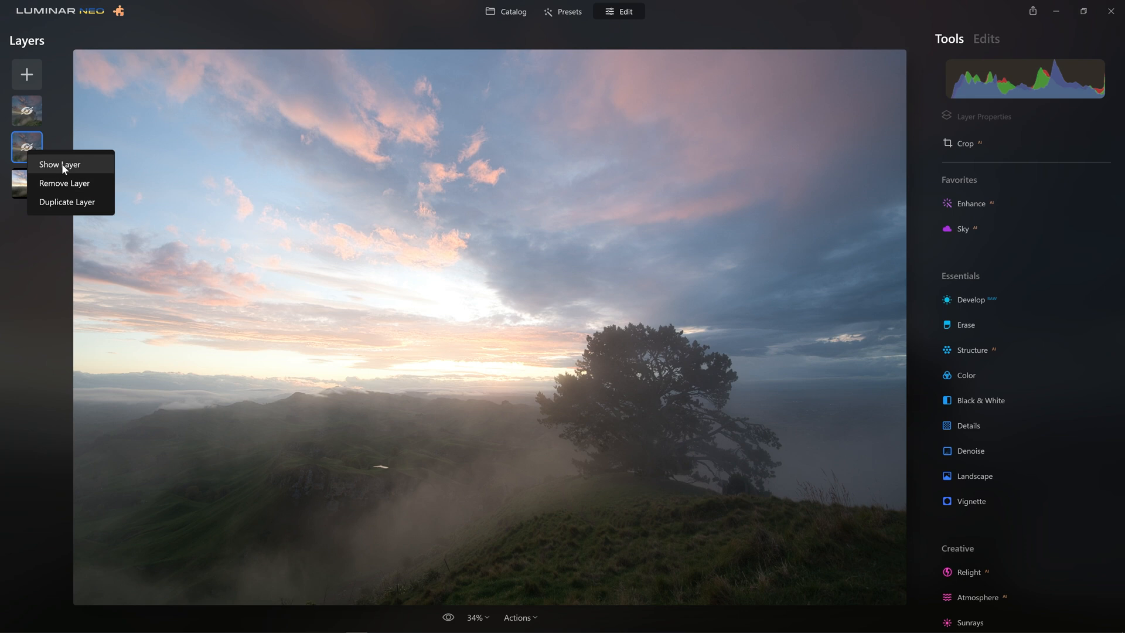
{"action": "left_click", "coordinate": [61, 164]}
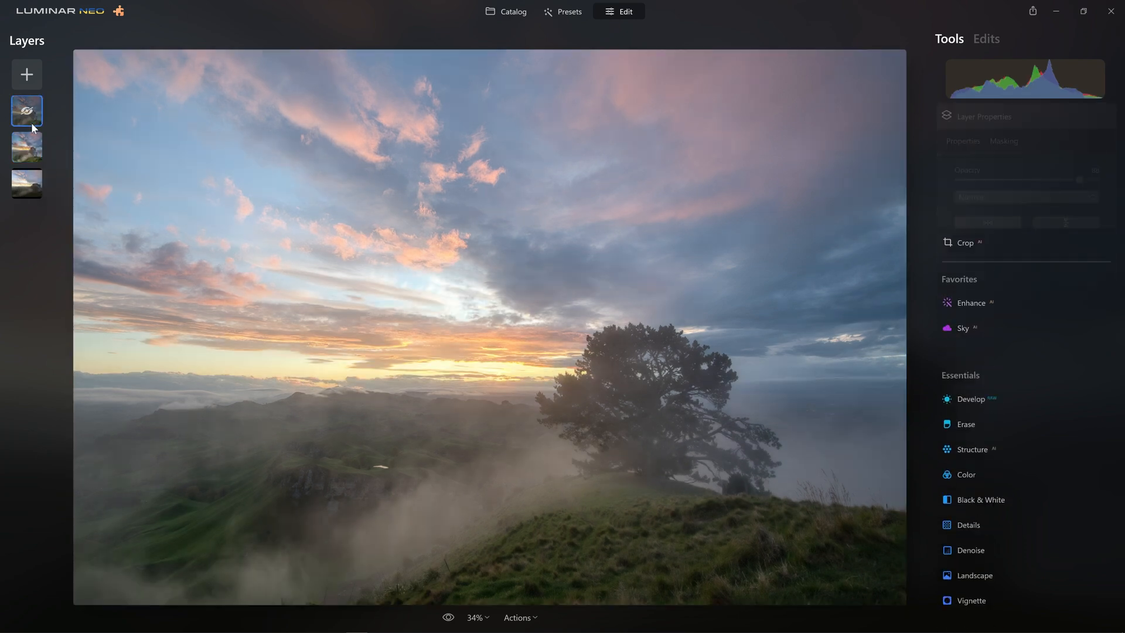
{"action": "right_click", "coordinate": [31, 121]}
{"action": "left_click", "coordinate": [58, 138]}
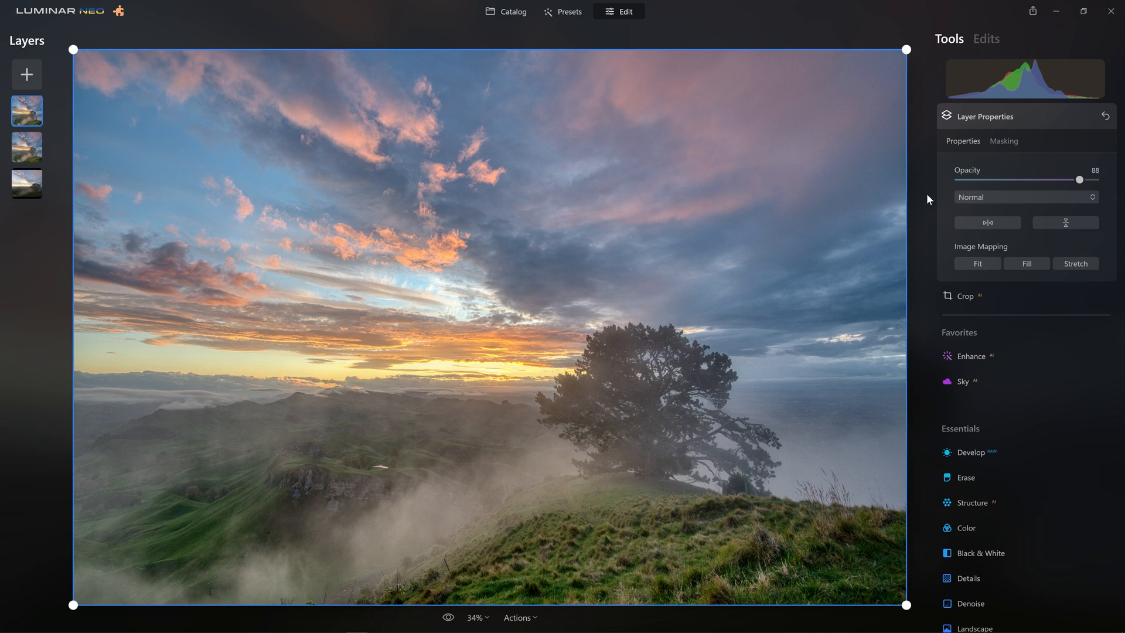
{"action": "left_click", "coordinate": [993, 198]}
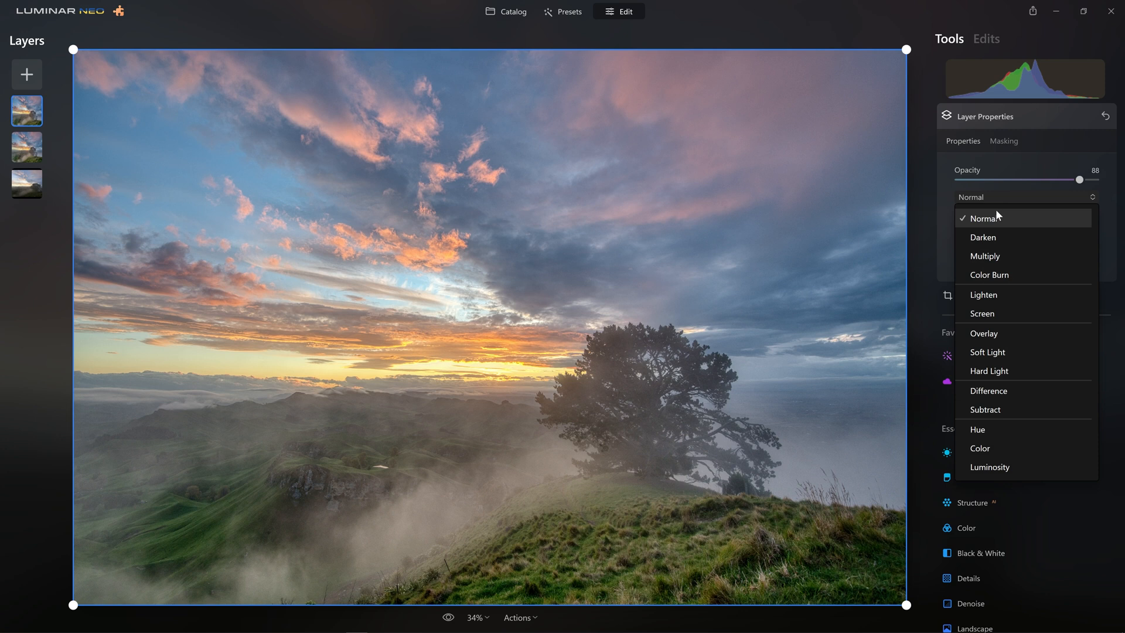
{"action": "left_click", "coordinate": [1007, 193]}
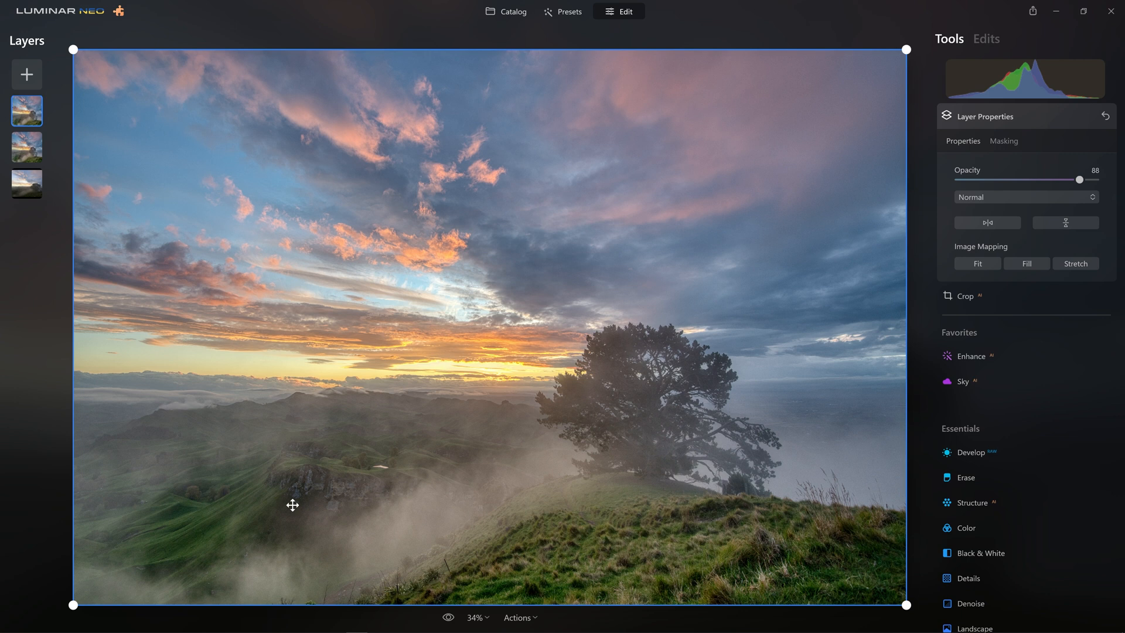
{"action": "left_click", "coordinate": [32, 148]}
{"action": "left_click", "coordinate": [31, 124]}
Step: Try Multiply and Overlay blending on the top HDR layer, and settle on Soft Light
{"action": "left_click", "coordinate": [1019, 197]}
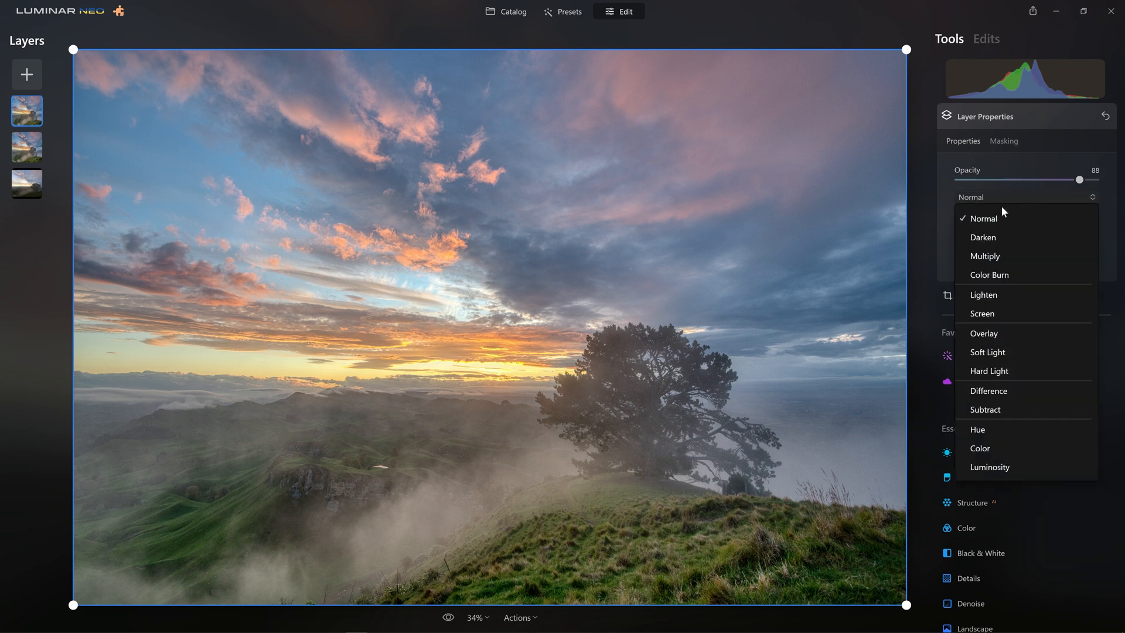
{"action": "left_click", "coordinate": [1014, 256]}
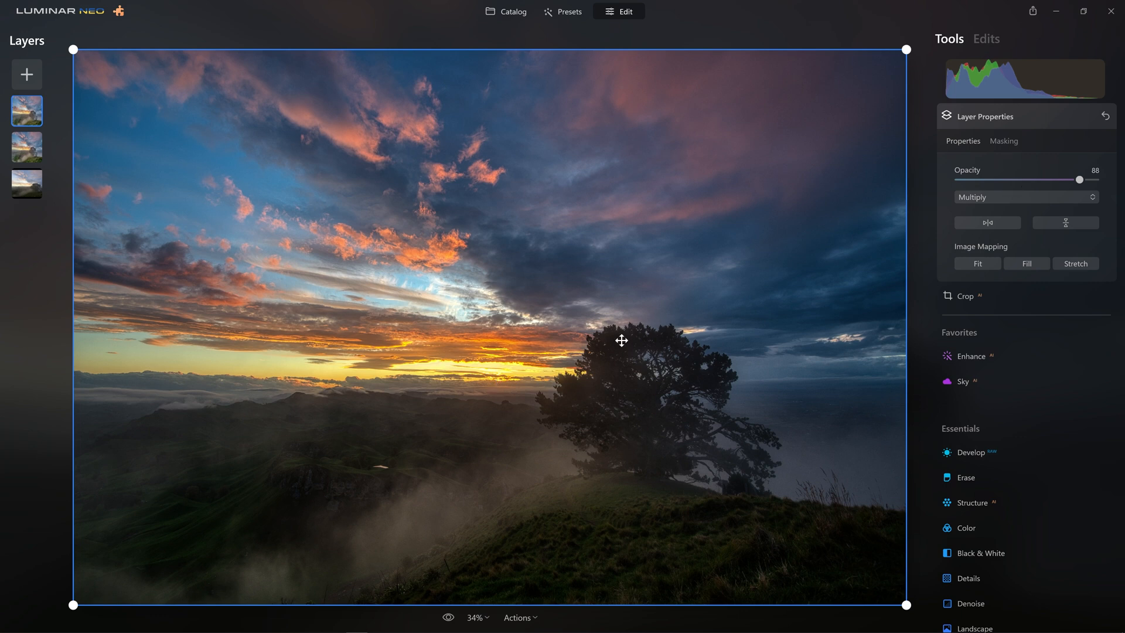
{"action": "left_click", "coordinate": [1004, 193]}
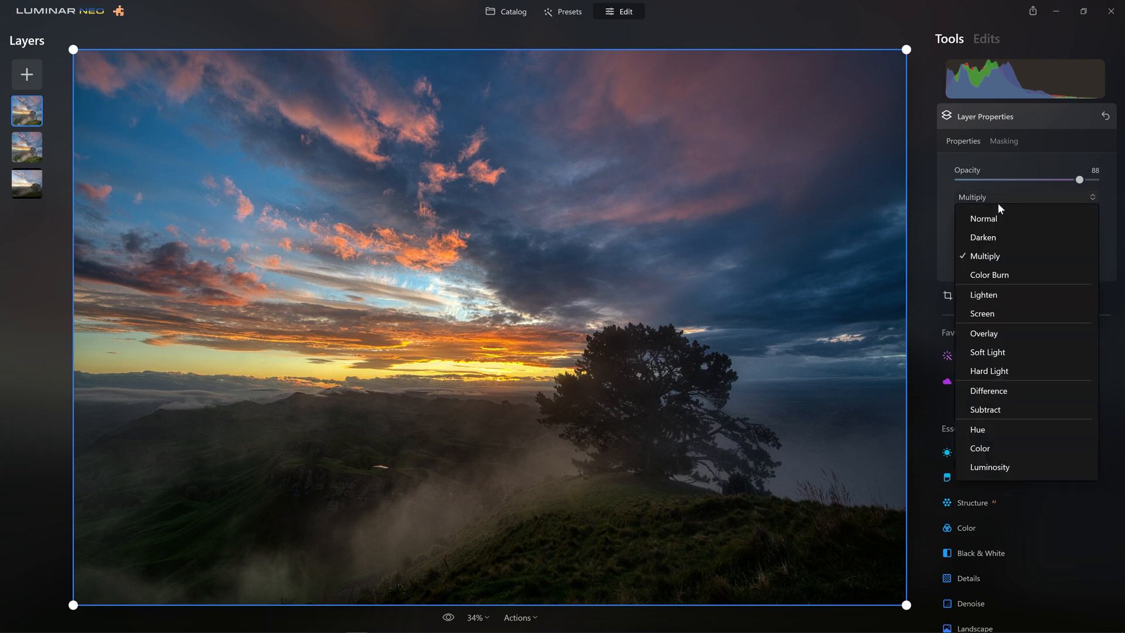
{"action": "left_click", "coordinate": [989, 335]}
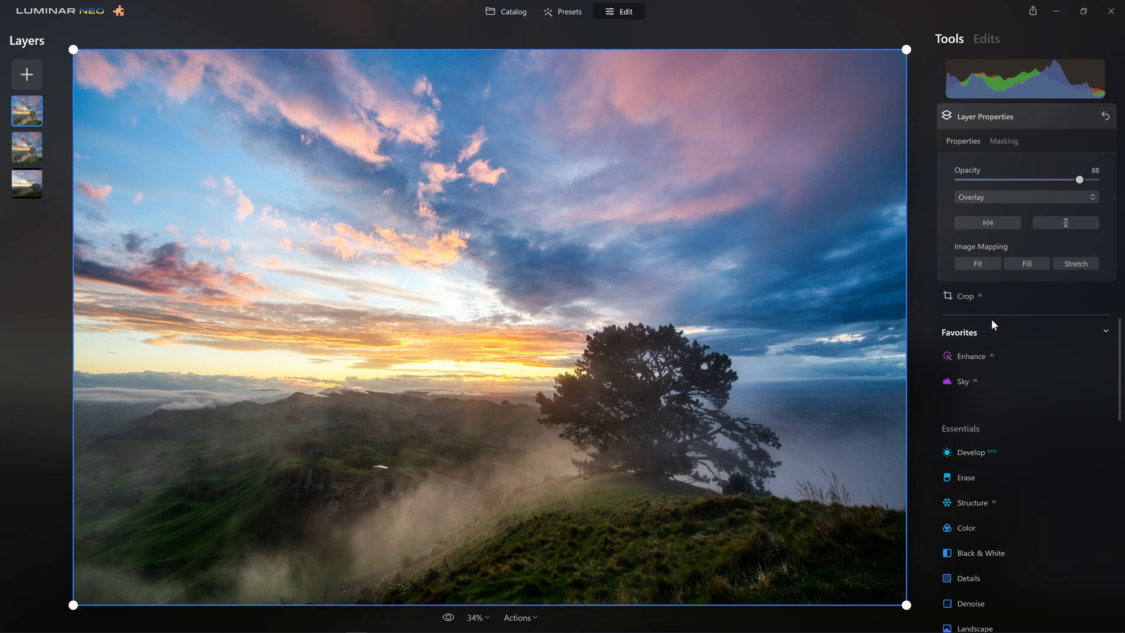
{"action": "left_click", "coordinate": [1003, 199]}
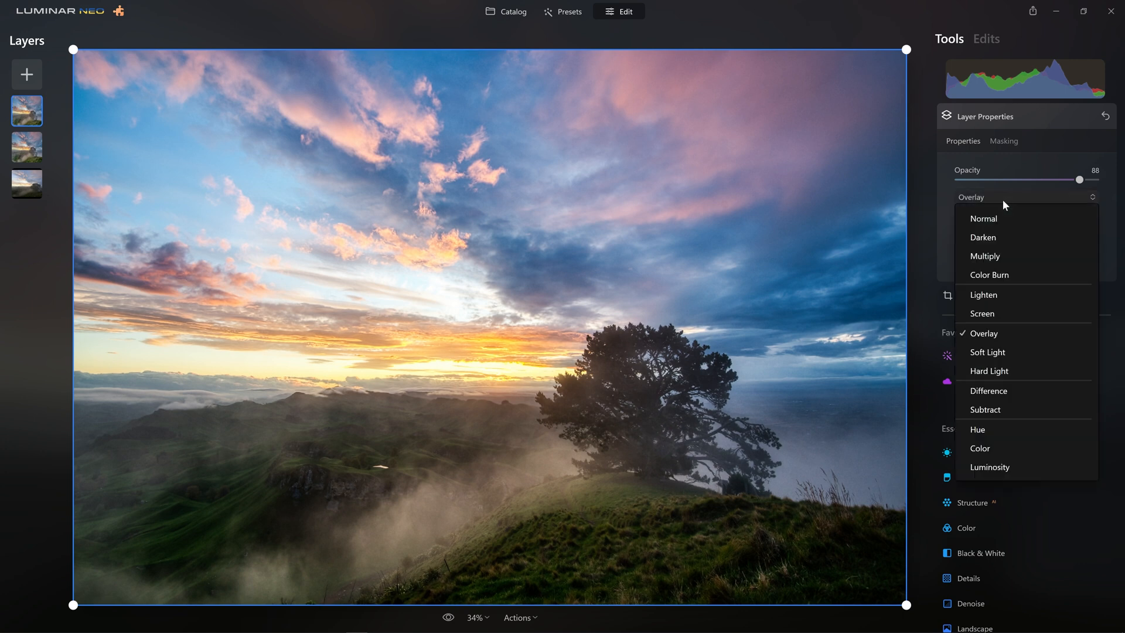
{"action": "left_click", "coordinate": [998, 354]}
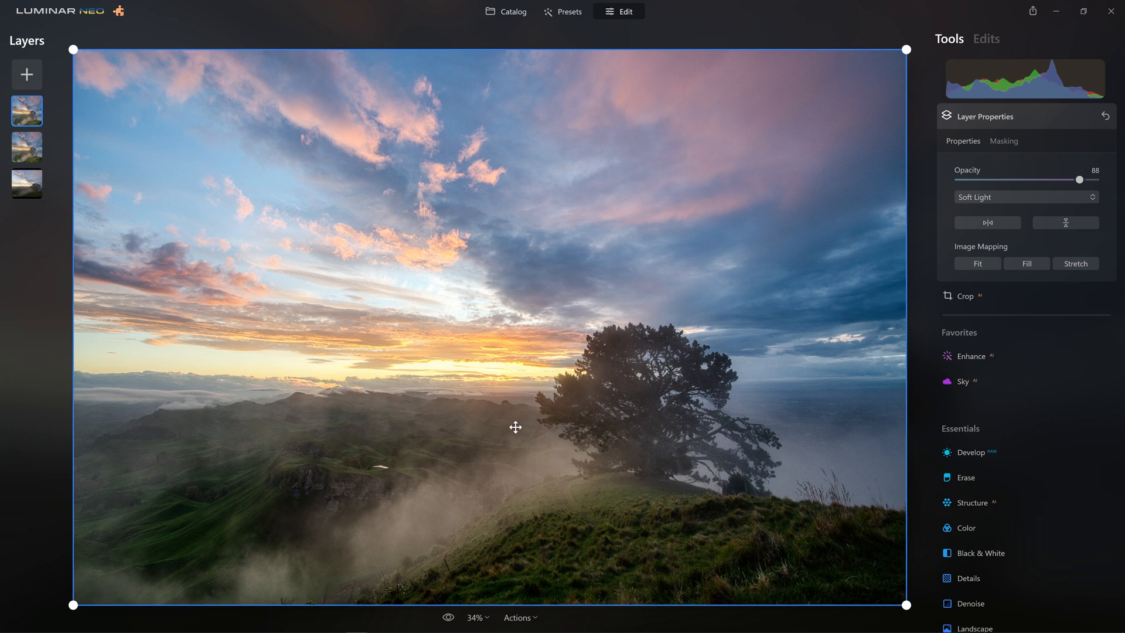
Step: Hide and reshow the Soft Light layer to compare its effect with the layers beneath
{"action": "left_click", "coordinate": [37, 107]}
{"action": "left_click", "coordinate": [51, 119]}
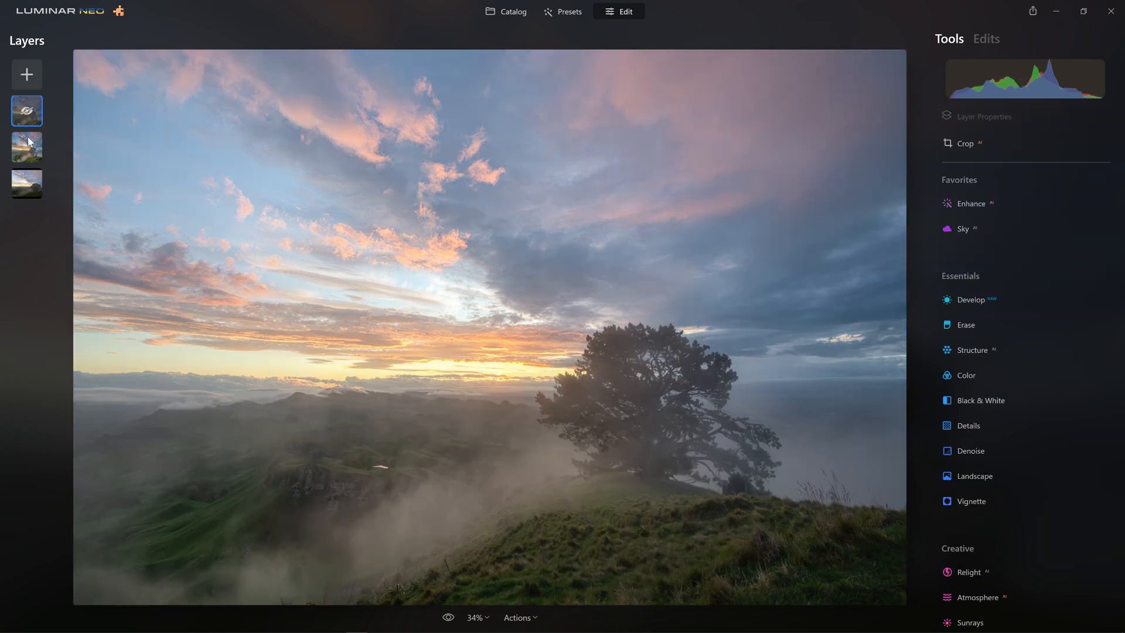
{"action": "right_click", "coordinate": [33, 116]}
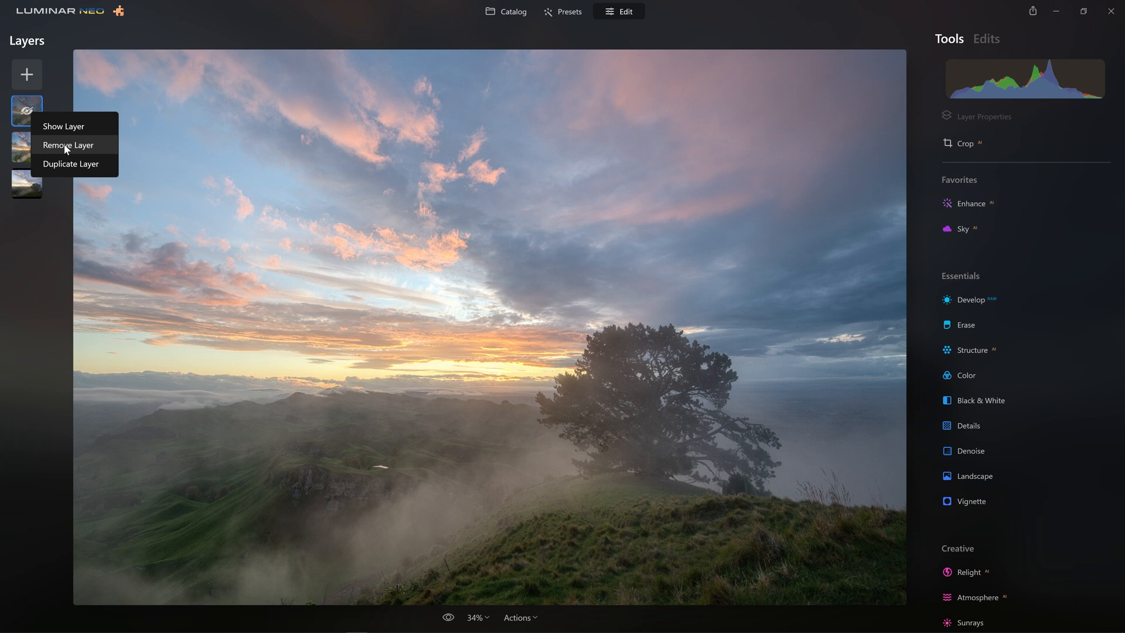
{"action": "left_click", "coordinate": [51, 127]}
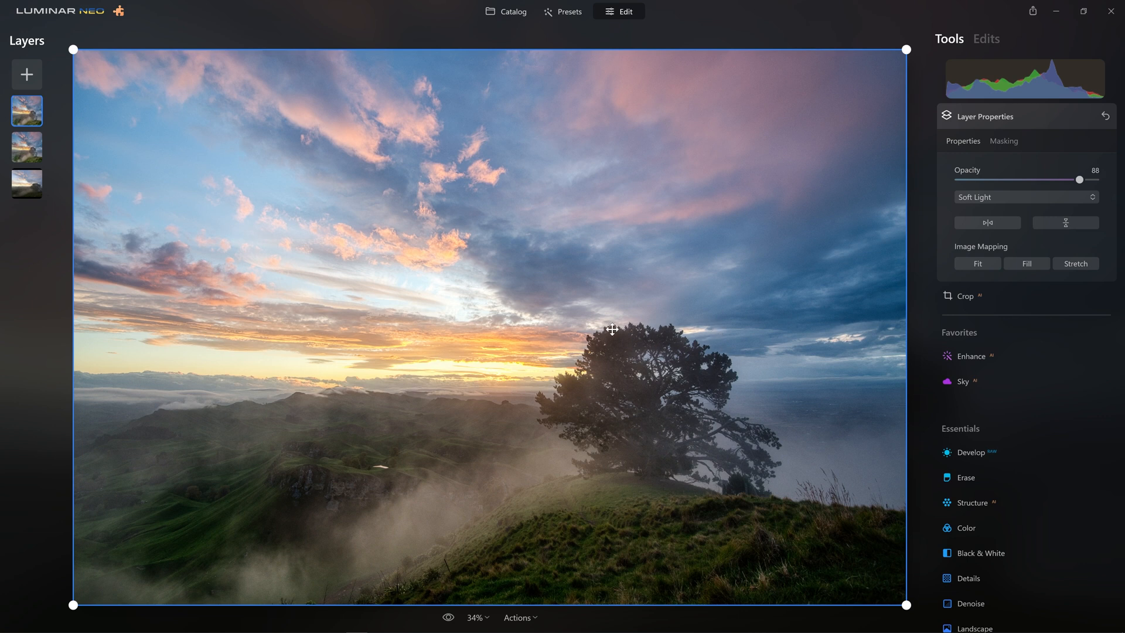
Step: Check the mask overlay of the Soft Light layer and invert its mask
{"action": "left_click", "coordinate": [1005, 143]}
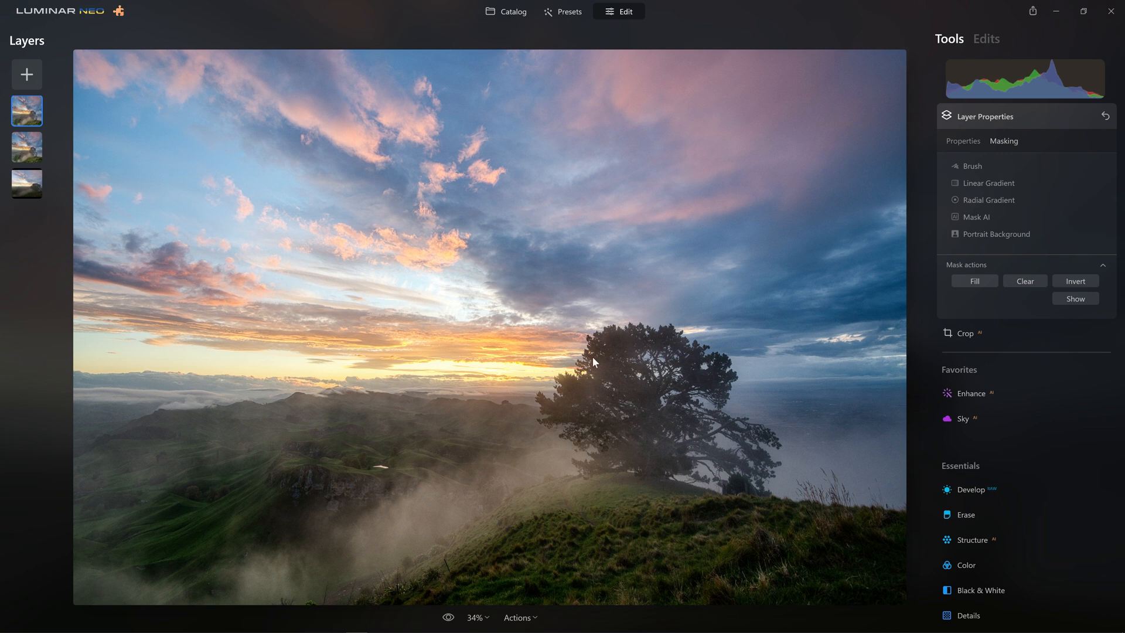
{"action": "left_click", "coordinate": [977, 167]}
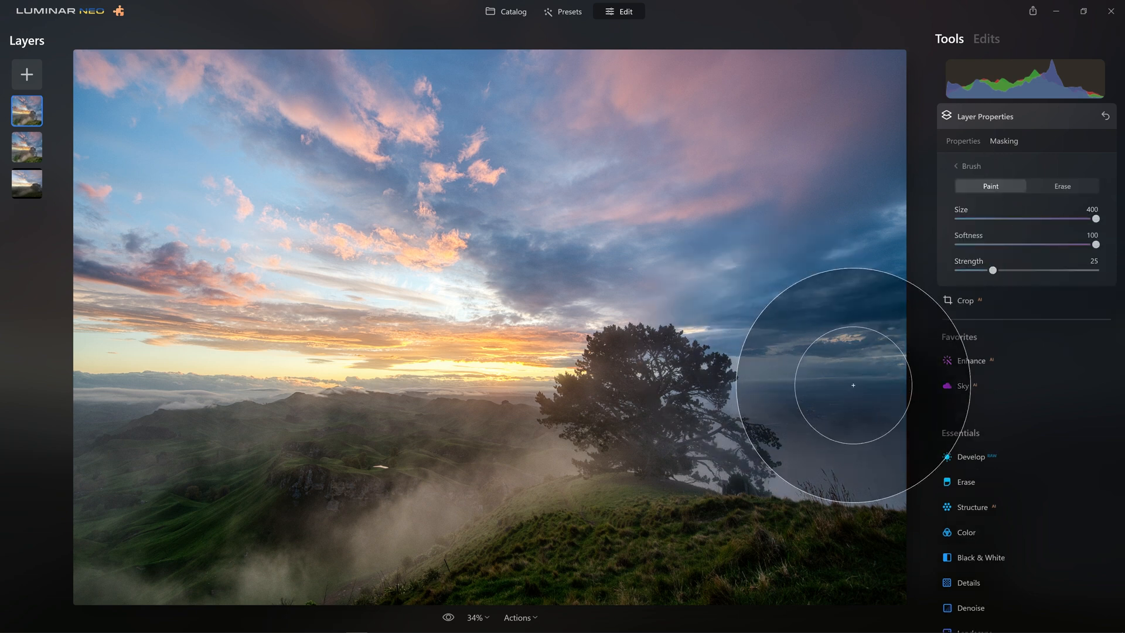
{"action": "key", "text": "slash"}
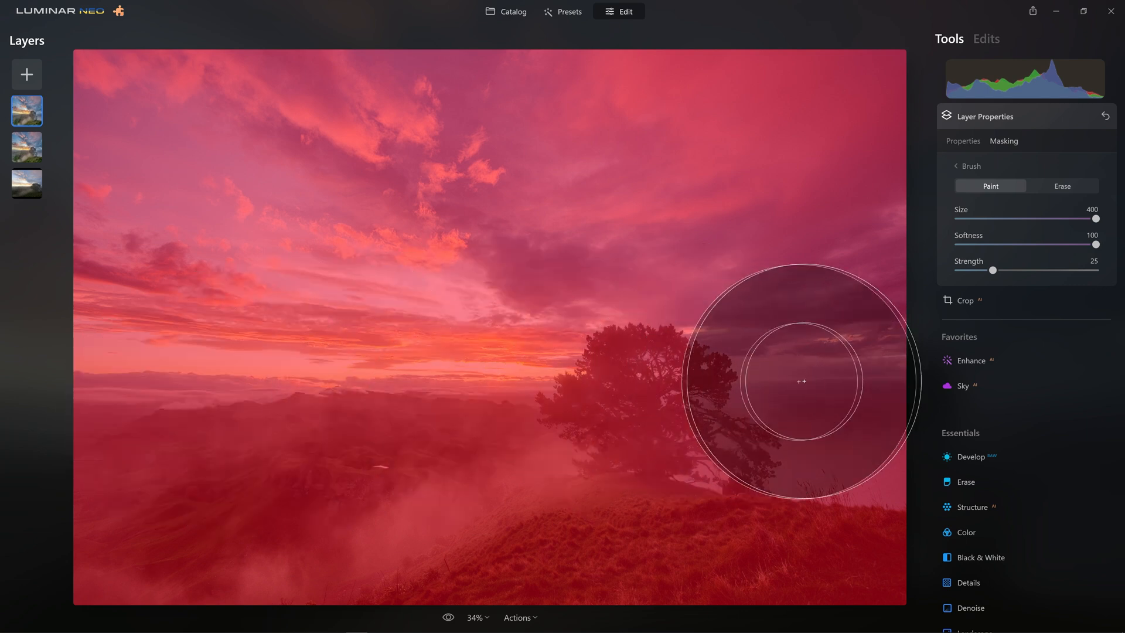
{"action": "key", "text": "slash"}
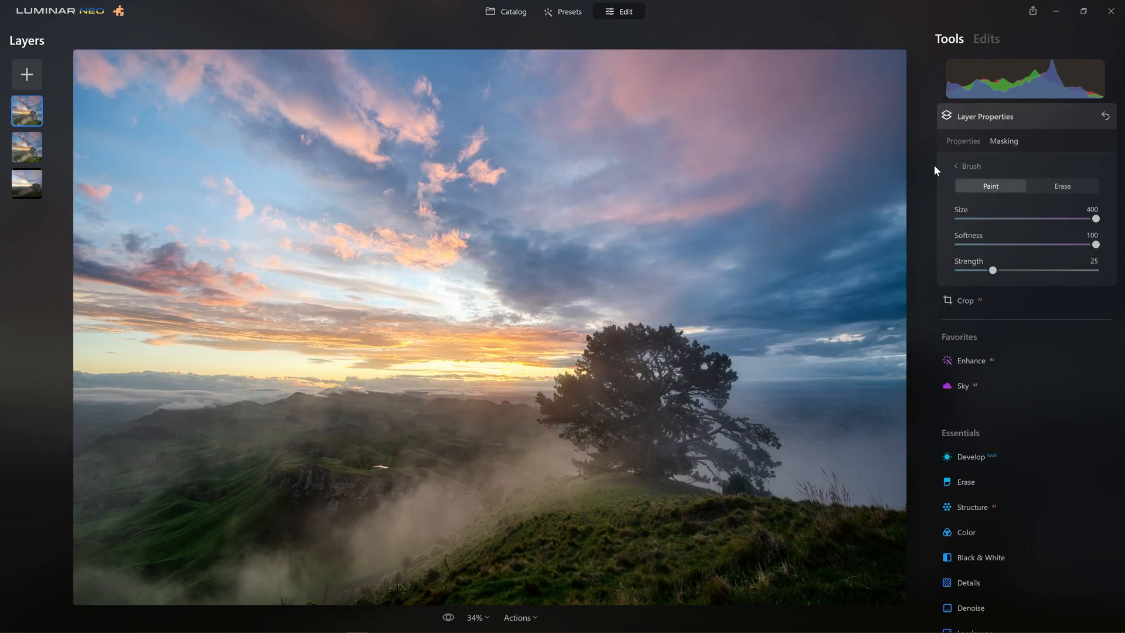
{"action": "left_click", "coordinate": [971, 168]}
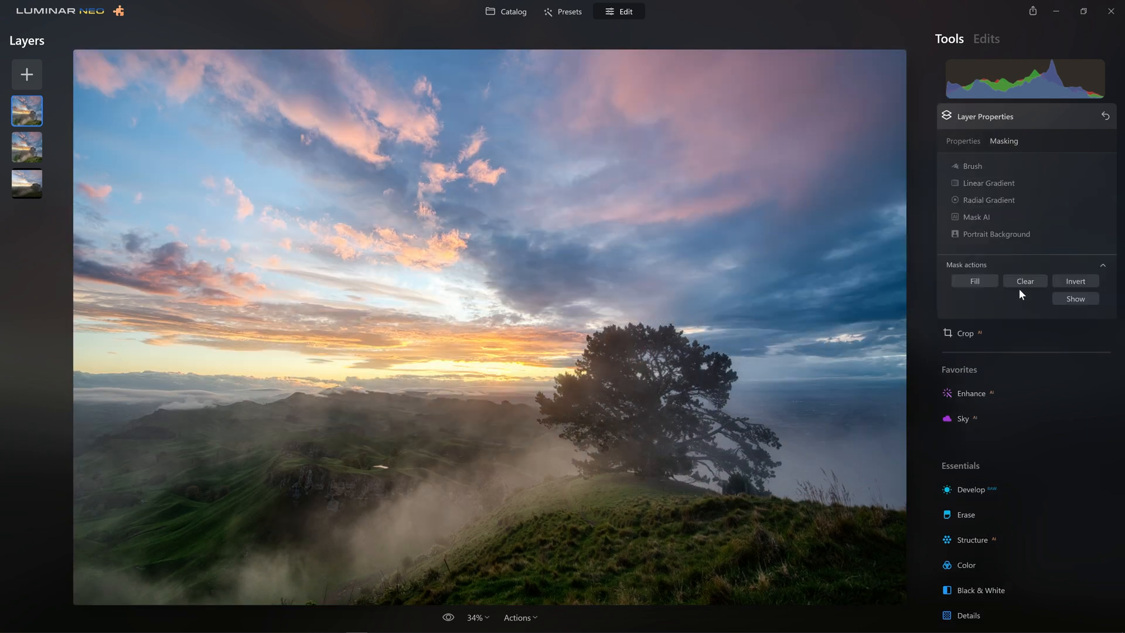
{"action": "left_click", "coordinate": [1078, 282]}
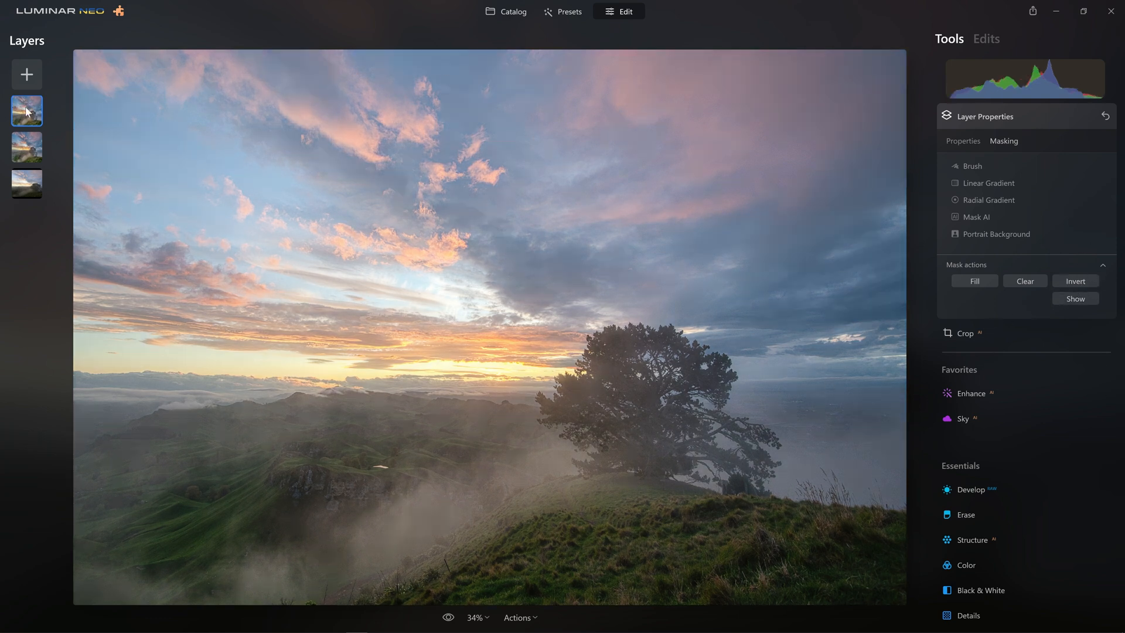
Step: Paint the Soft Light effect into the scene around the tree and sky with brush size 400, softness 100 and strength 25
{"action": "left_click", "coordinate": [979, 168]}
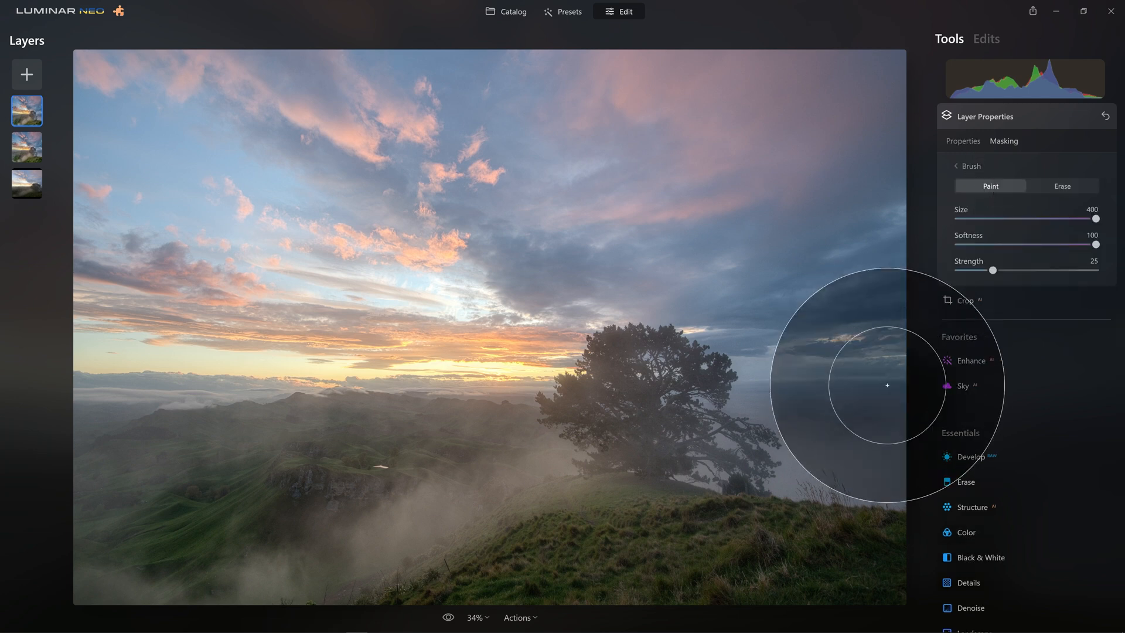
{"action": "mouse_move", "coordinate": [888, 386]}
{"action": "left_mouse_down"}
{"action": "mouse_move", "coordinate": [739, 372]}
{"action": "mouse_move", "coordinate": [373, 423]}
{"action": "mouse_move", "coordinate": [226, 386]}
{"action": "mouse_move", "coordinate": [97, 403]}
{"action": "mouse_move", "coordinate": [149, 487]}
{"action": "mouse_move", "coordinate": [856, 382]}
{"action": "left_mouse_up"}
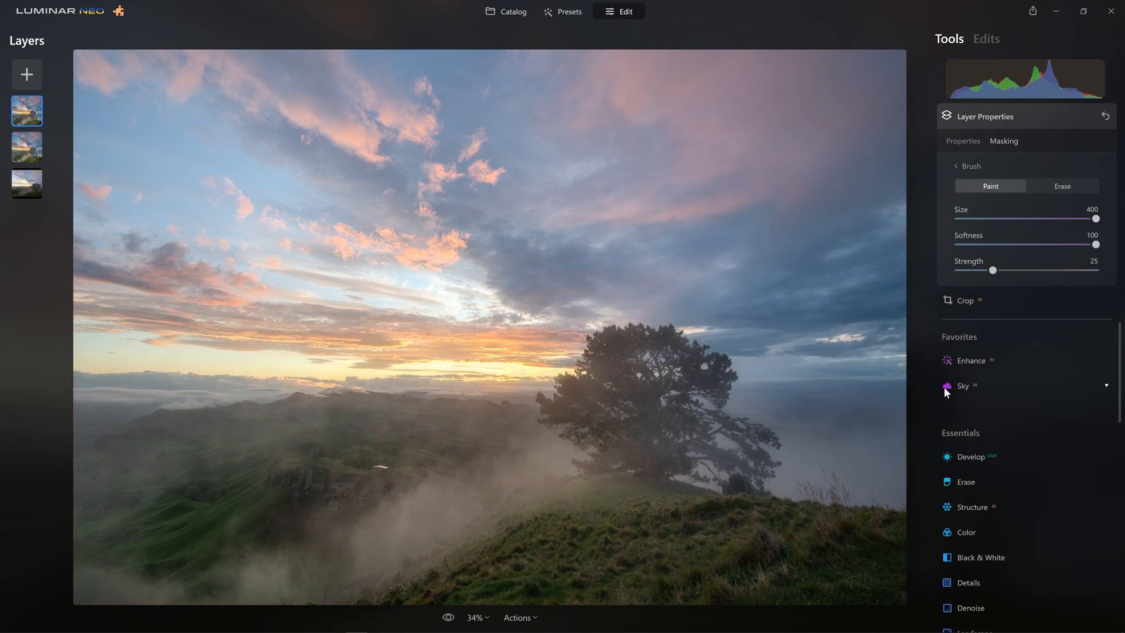
{"action": "mouse_move", "coordinate": [843, 393]}
{"action": "left_mouse_down"}
{"action": "mouse_move", "coordinate": [602, 394]}
{"action": "mouse_move", "coordinate": [673, 351]}
{"action": "mouse_move", "coordinate": [746, 402]}
{"action": "left_mouse_up"}
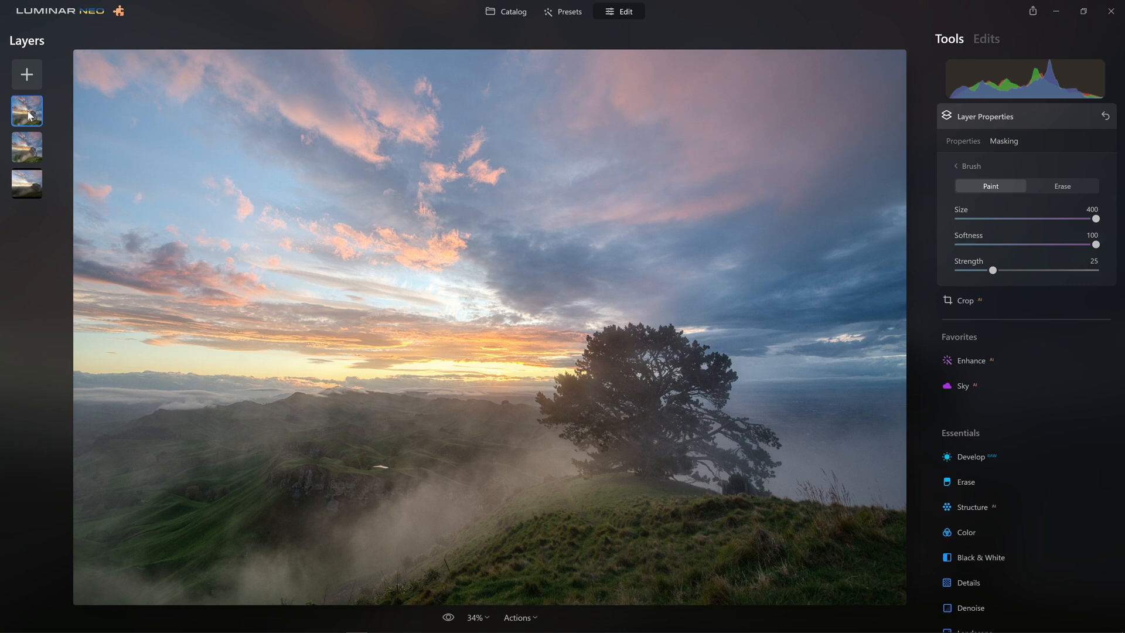
Step: Hide and reshow the Soft Light layer to judge the newly brushed mask
{"action": "right_click", "coordinate": [30, 114]}
{"action": "left_click", "coordinate": [52, 126]}
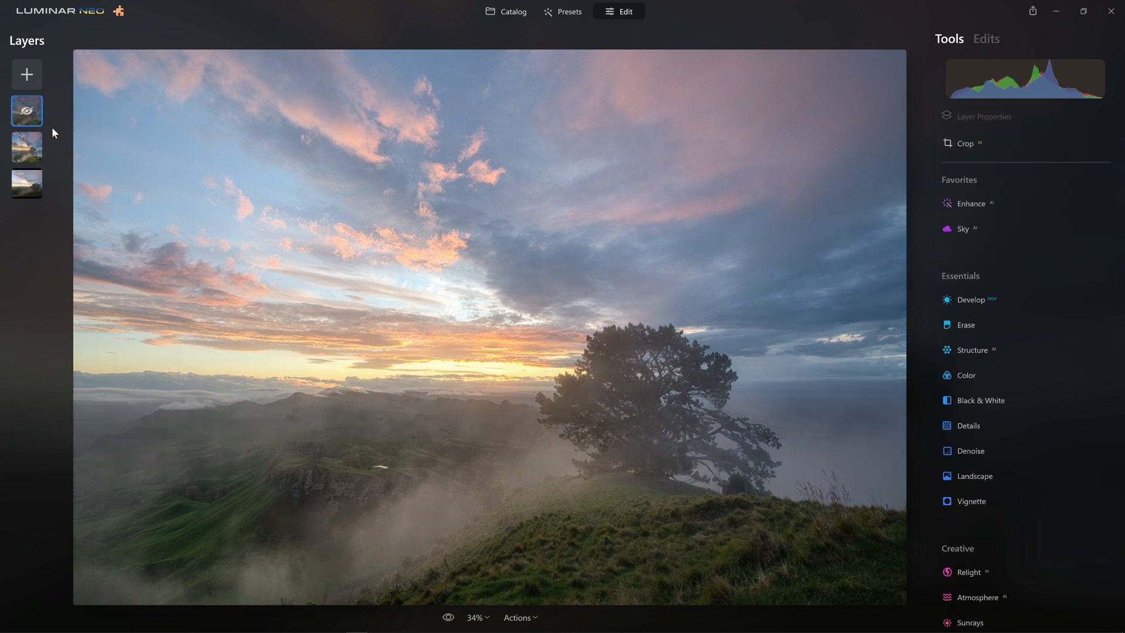
{"action": "right_click", "coordinate": [40, 113]}
{"action": "left_click", "coordinate": [45, 134]}
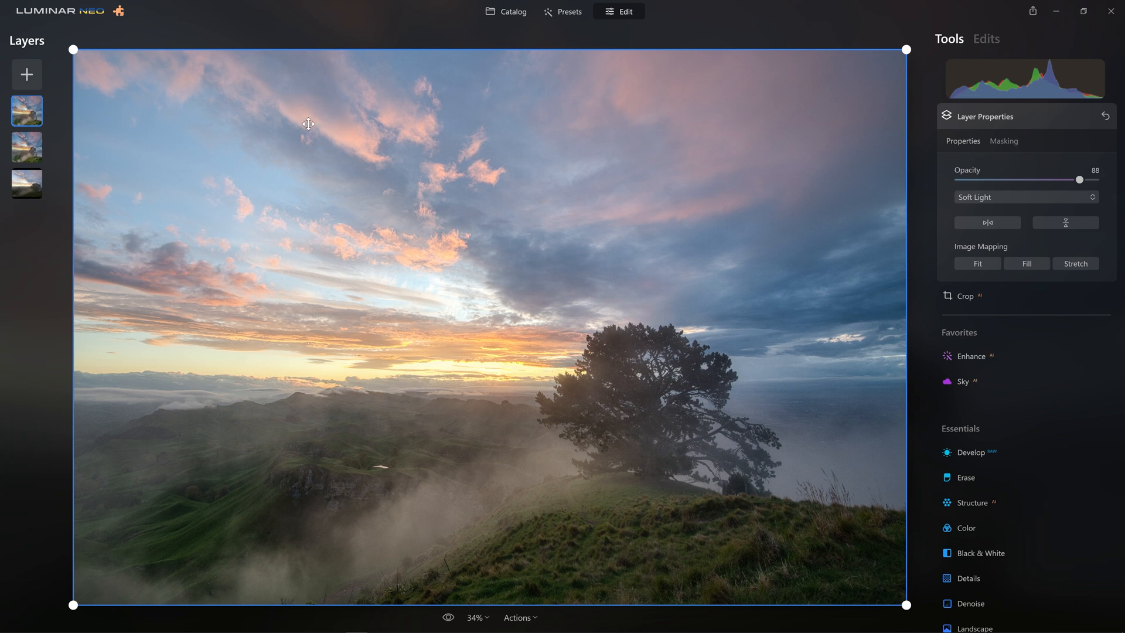
Step: Duplicate the original photo's base layer and move the copy to the top of the layer stack
{"action": "left_click", "coordinate": [37, 183]}
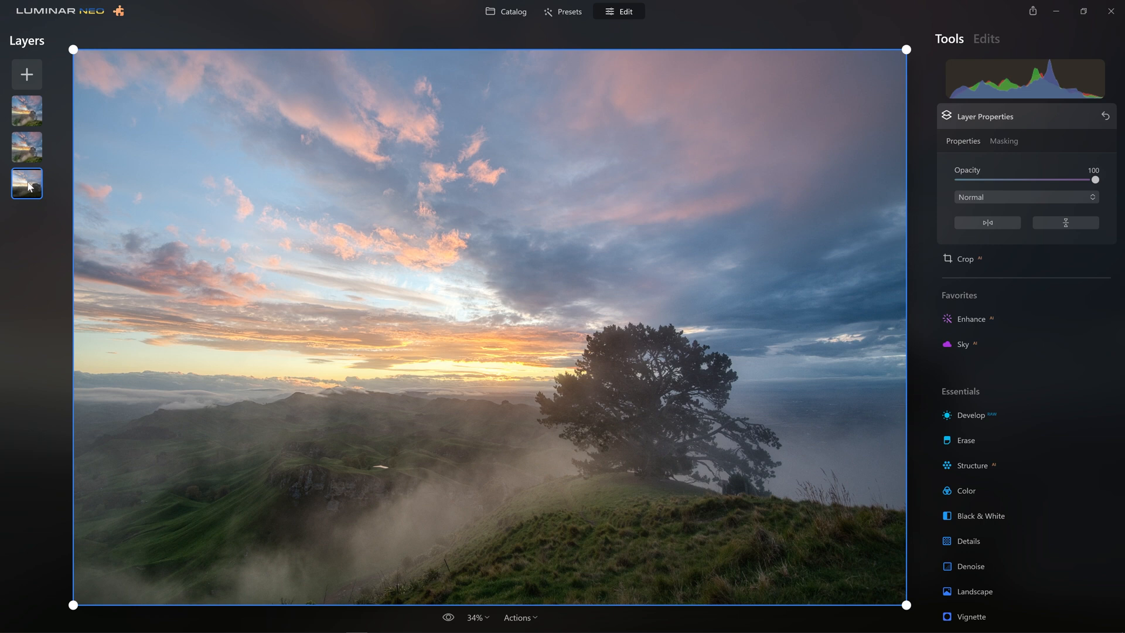
{"action": "right_click", "coordinate": [33, 189]}
{"action": "left_click", "coordinate": [47, 216]}
{"action": "left_click", "coordinate": [29, 188]}
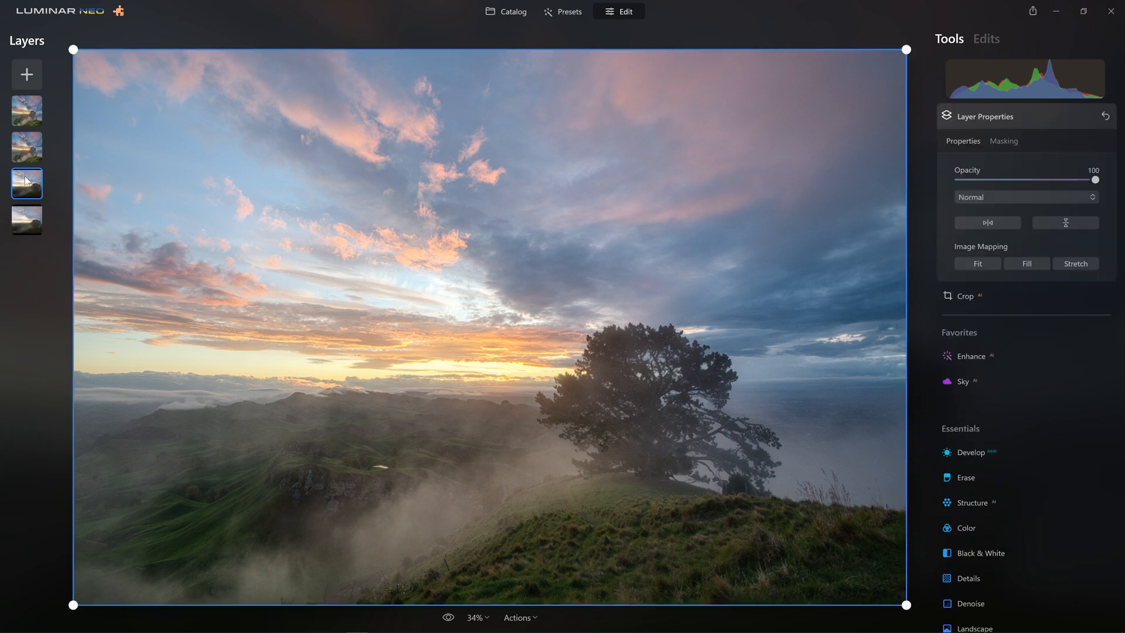
{"action": "left_click_drag", "start_coordinate": [26, 186], "coordinate": [34, 119]}
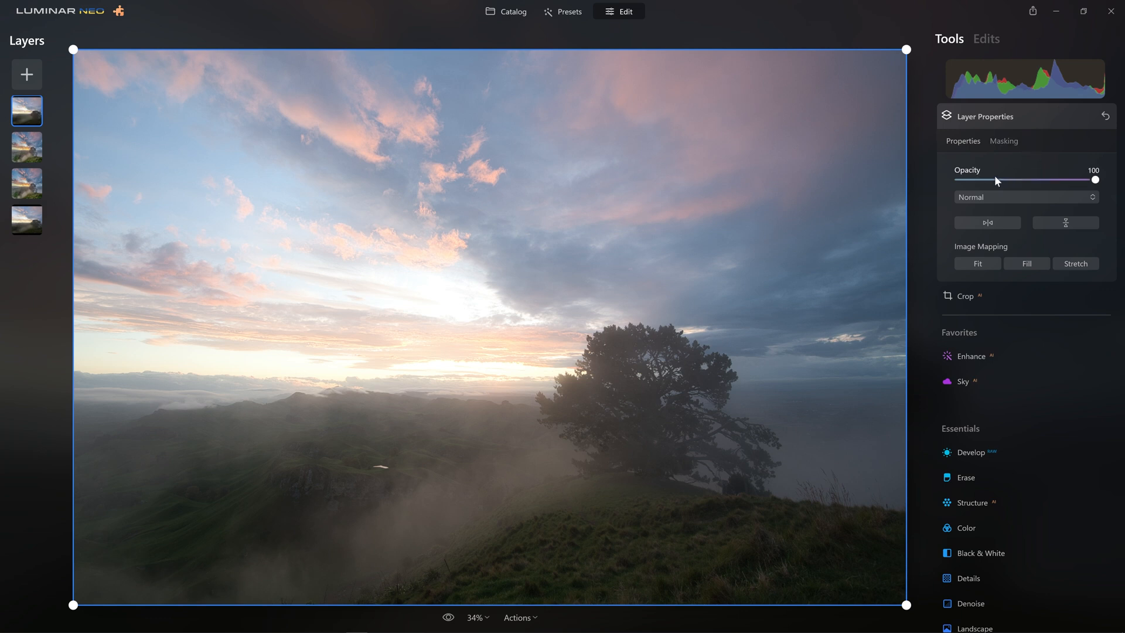
Step: Fade the original's copy to 0 opacity and back to 100 for comparison, and set its blend mode to Multiply
{"action": "left_click_drag", "start_coordinate": [1093, 178], "coordinate": [916, 178]}
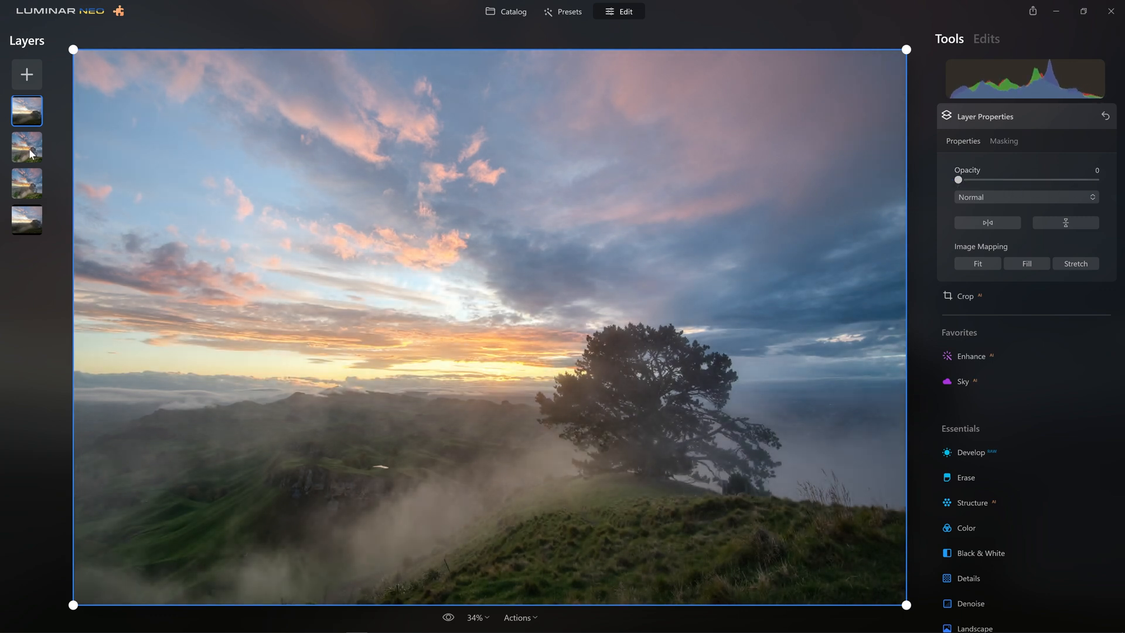
{"action": "left_click_drag", "start_coordinate": [959, 180], "coordinate": [1101, 179]}
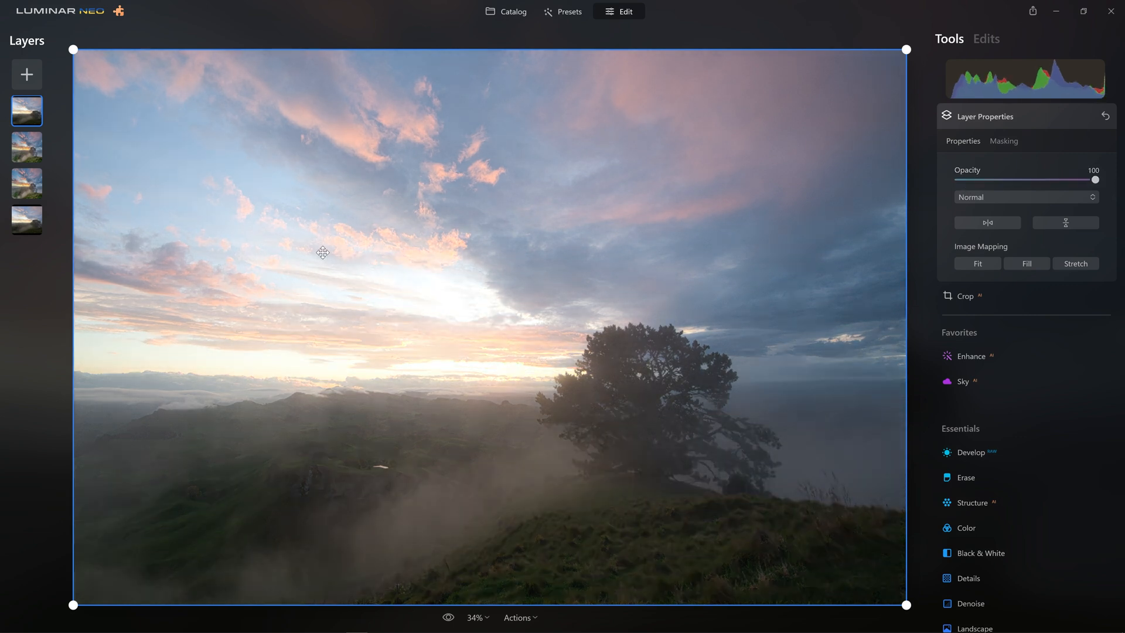
{"action": "left_click", "coordinate": [1028, 197]}
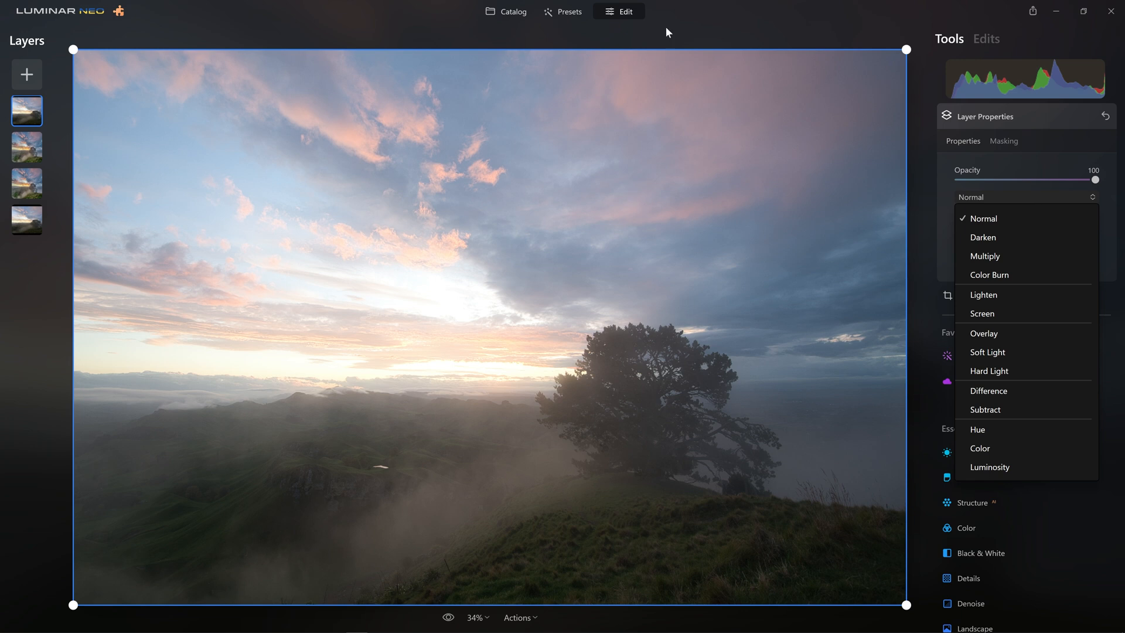
{"action": "left_click", "coordinate": [991, 259]}
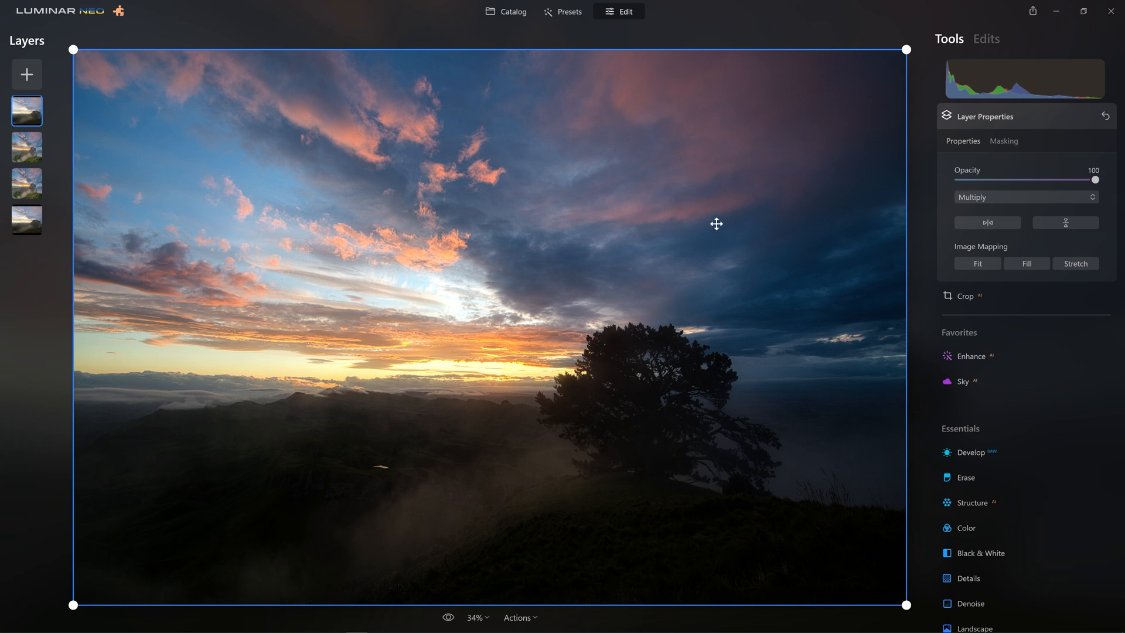
{"action": "left_click_drag", "start_coordinate": [1096, 182], "coordinate": [1120, 216]}
Step: Restrict the Multiply layer to the sky with a Mask AI selection
{"action": "left_click", "coordinate": [1004, 141]}
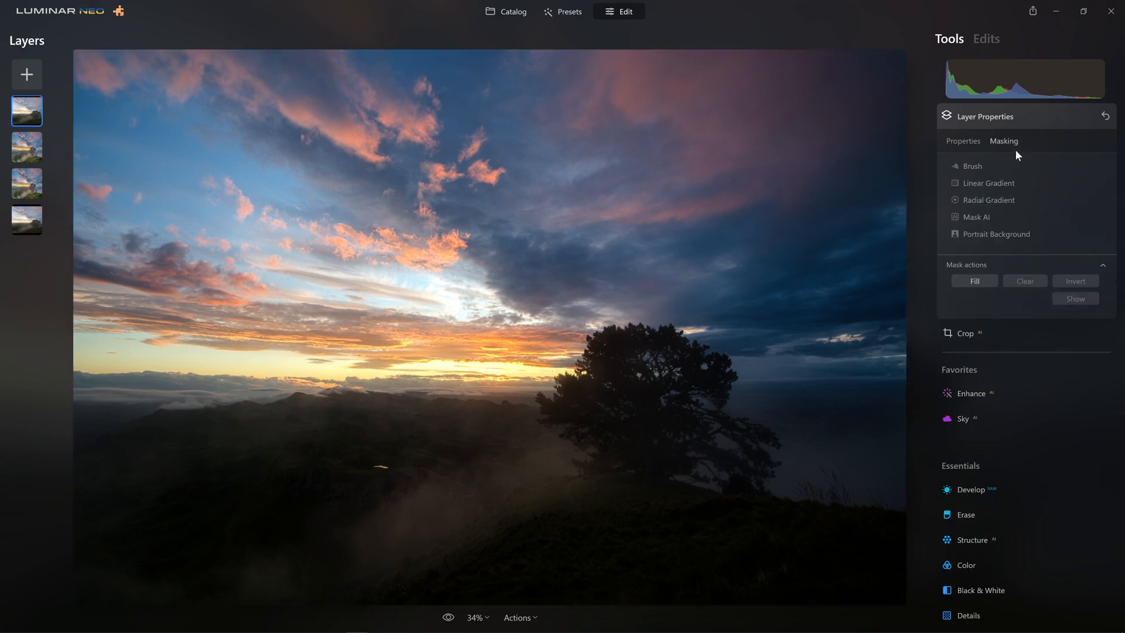
{"action": "left_click", "coordinate": [977, 216]}
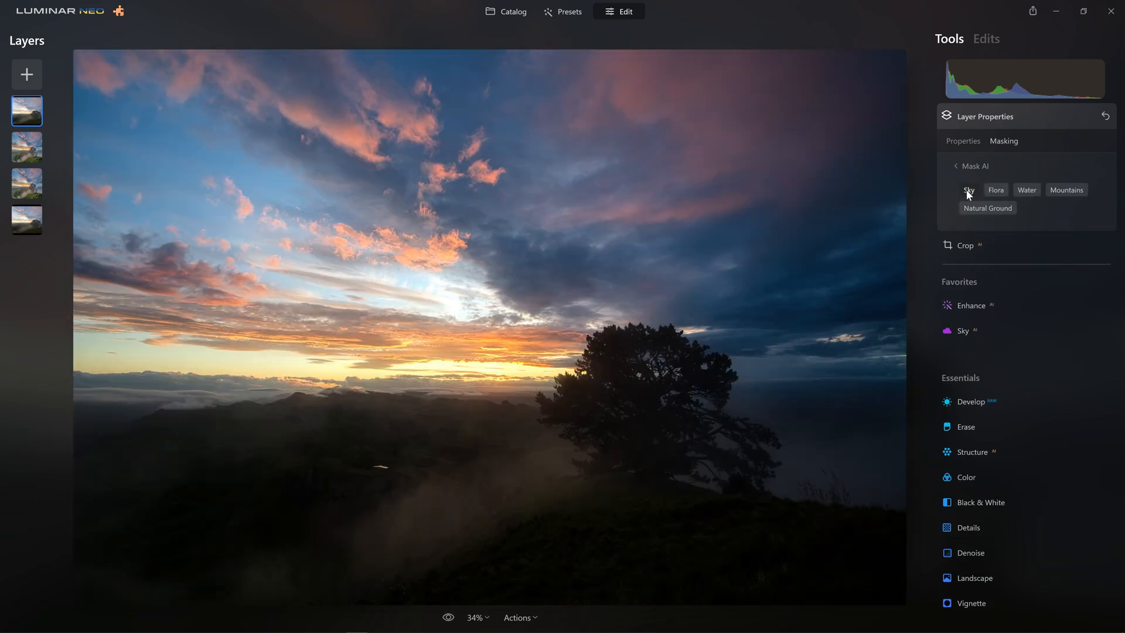
{"action": "left_click", "coordinate": [969, 190]}
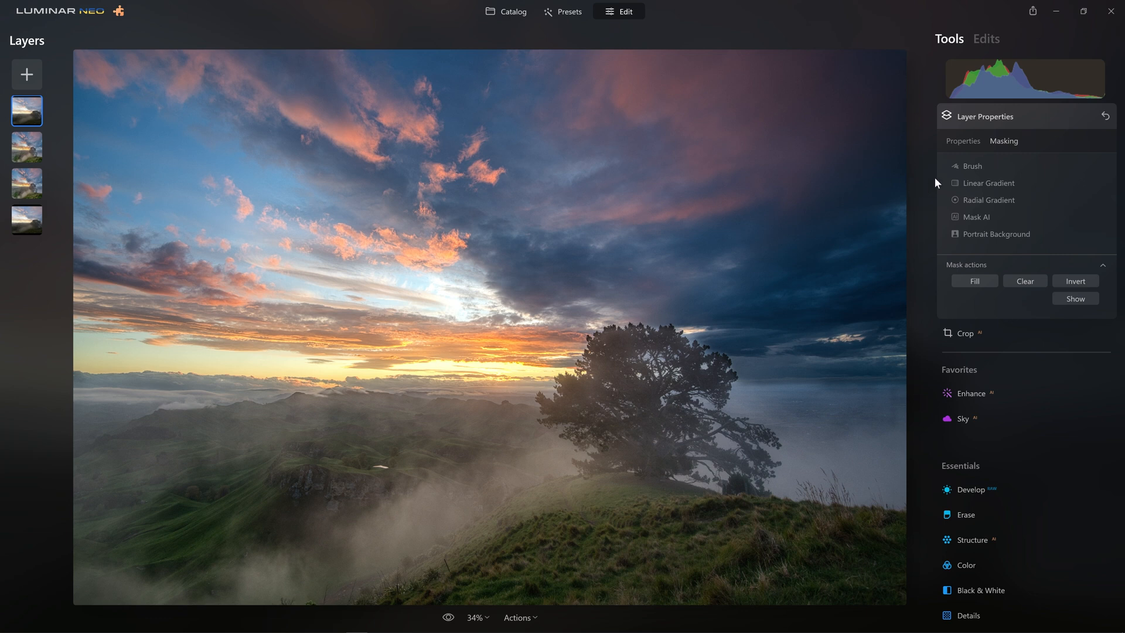
Step: Erase the Multiply layer's sky mask softly along the horizon with brush size 400, softness 100 and strength 25
{"action": "left_click", "coordinate": [982, 167]}
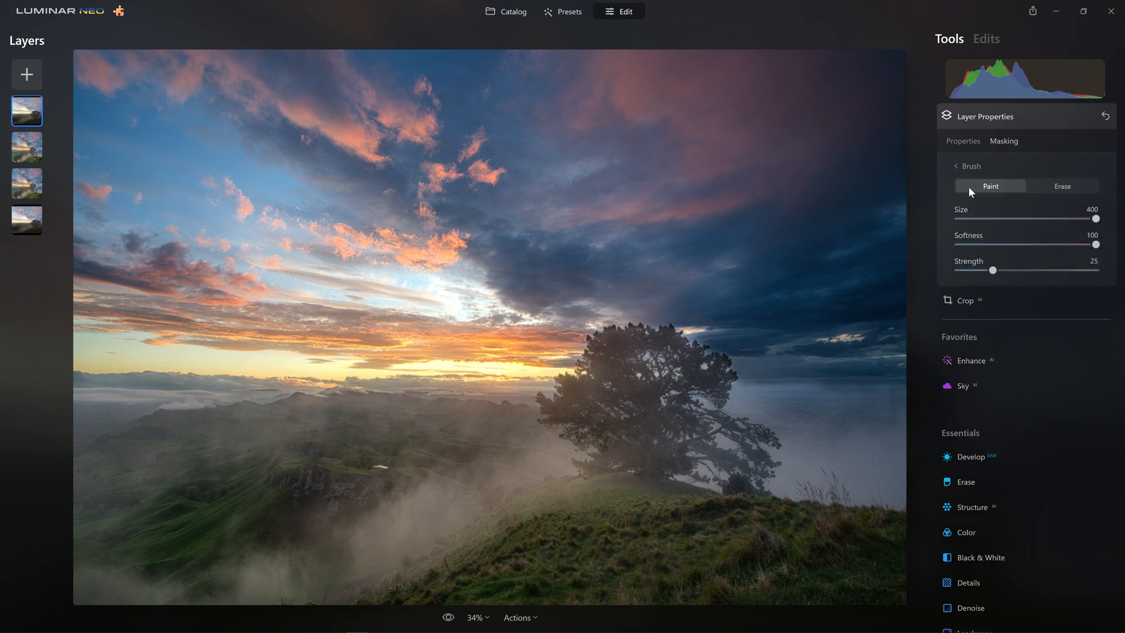
{"action": "left_click", "coordinate": [1065, 187]}
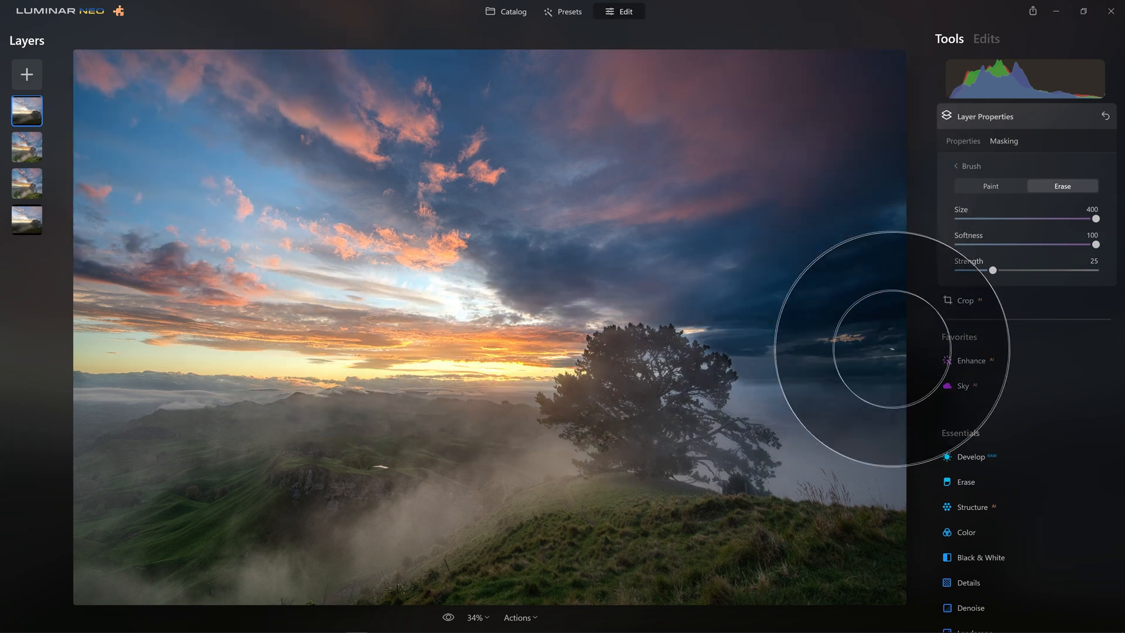
{"action": "mouse_move", "coordinate": [886, 371]}
{"action": "left_mouse_down"}
{"action": "mouse_move", "coordinate": [821, 384]}
{"action": "mouse_move", "coordinate": [458, 389]}
{"action": "mouse_move", "coordinate": [286, 380]}
{"action": "mouse_move", "coordinate": [125, 332]}
{"action": "mouse_move", "coordinate": [3, 377]}
{"action": "left_mouse_up"}
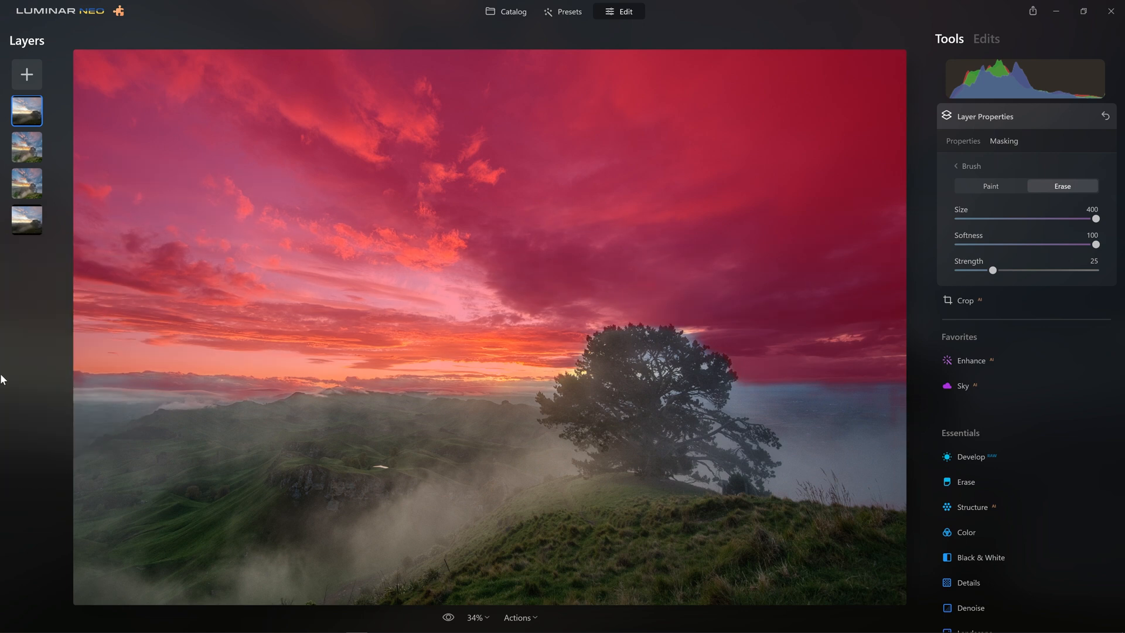
{"action": "mouse_move", "coordinate": [83, 369]}
{"action": "left_mouse_down"}
{"action": "mouse_move", "coordinate": [376, 404]}
{"action": "mouse_move", "coordinate": [868, 369]}
{"action": "mouse_move", "coordinate": [865, 412]}
{"action": "mouse_move", "coordinate": [855, 404]}
{"action": "left_mouse_up"}
{"action": "mouse_move", "coordinate": [498, 398]}
{"action": "left_mouse_down"}
{"action": "mouse_move", "coordinate": [38, 364]}
{"action": "mouse_move", "coordinate": [763, 324]}
{"action": "mouse_move", "coordinate": [113, 314]}
{"action": "mouse_move", "coordinate": [1049, 394]}
{"action": "mouse_move", "coordinate": [99, 346]}
{"action": "mouse_move", "coordinate": [897, 388]}
{"action": "mouse_move", "coordinate": [74, 389]}
{"action": "left_mouse_up"}
Step: Reduce the eraser brush size to 280 and soften the Multiply mask in the sky's upper-right corner
{"action": "key", "text": "bracketleft"}
{"action": "key", "text": "bracketleft"}
{"action": "key", "text": "bracketleft"}
{"action": "key", "text": "bracketleft"}
{"action": "key", "text": "bracketleft"}
{"action": "key", "text": "bracketleft"}
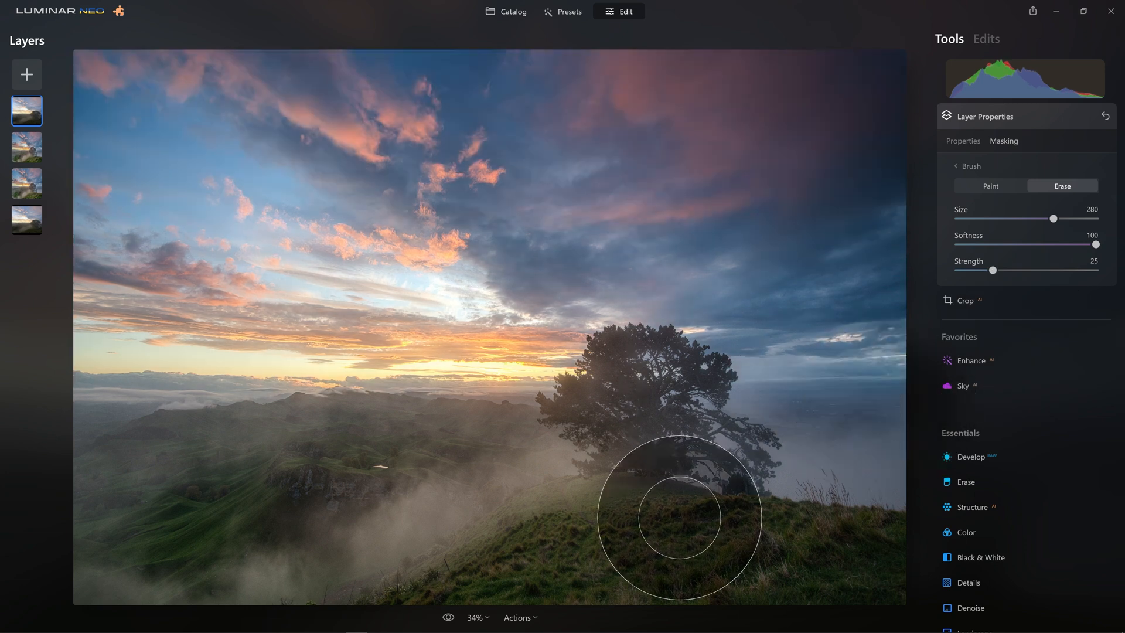
{"action": "mouse_move", "coordinate": [884, 147]}
{"action": "left_mouse_down"}
{"action": "mouse_move", "coordinate": [884, 156]}
{"action": "mouse_move", "coordinate": [744, 100]}
{"action": "mouse_move", "coordinate": [846, 56]}
{"action": "mouse_move", "coordinate": [907, 113]}
{"action": "mouse_move", "coordinate": [896, 70]}
{"action": "mouse_move", "coordinate": [846, 77]}
{"action": "mouse_move", "coordinate": [836, 170]}
{"action": "mouse_move", "coordinate": [854, 71]}
{"action": "mouse_move", "coordinate": [595, 50]}
{"action": "mouse_move", "coordinate": [886, 37]}
{"action": "mouse_move", "coordinate": [828, 62]}
{"action": "left_mouse_up"}
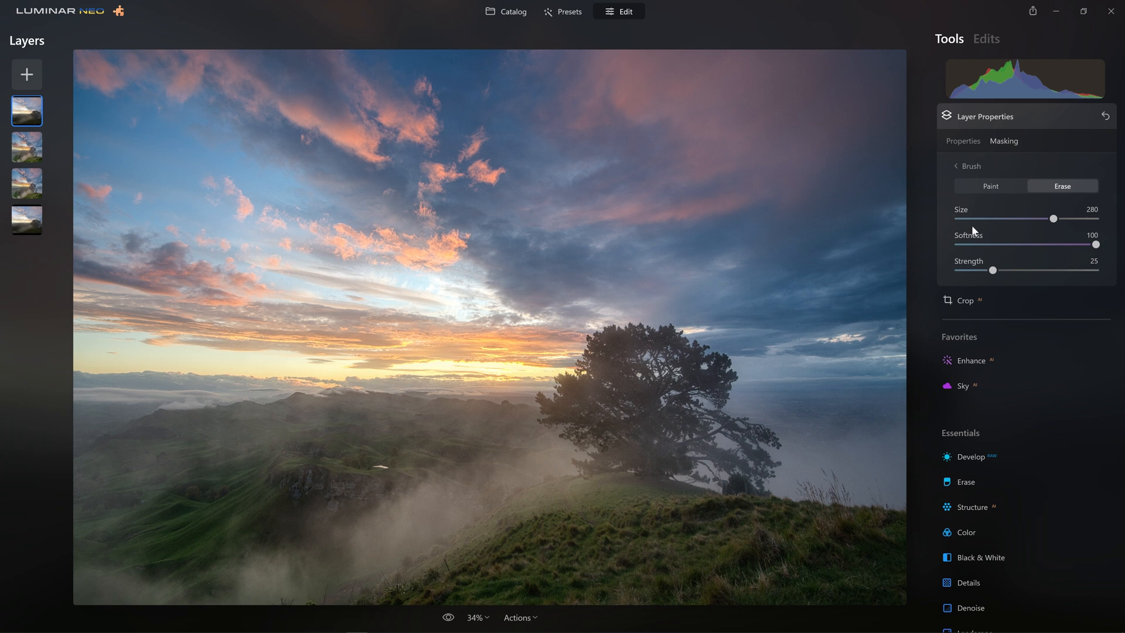
Step: Compare the blended image repeatedly with its unedited original
{"action": "key", "text": "backslash"}
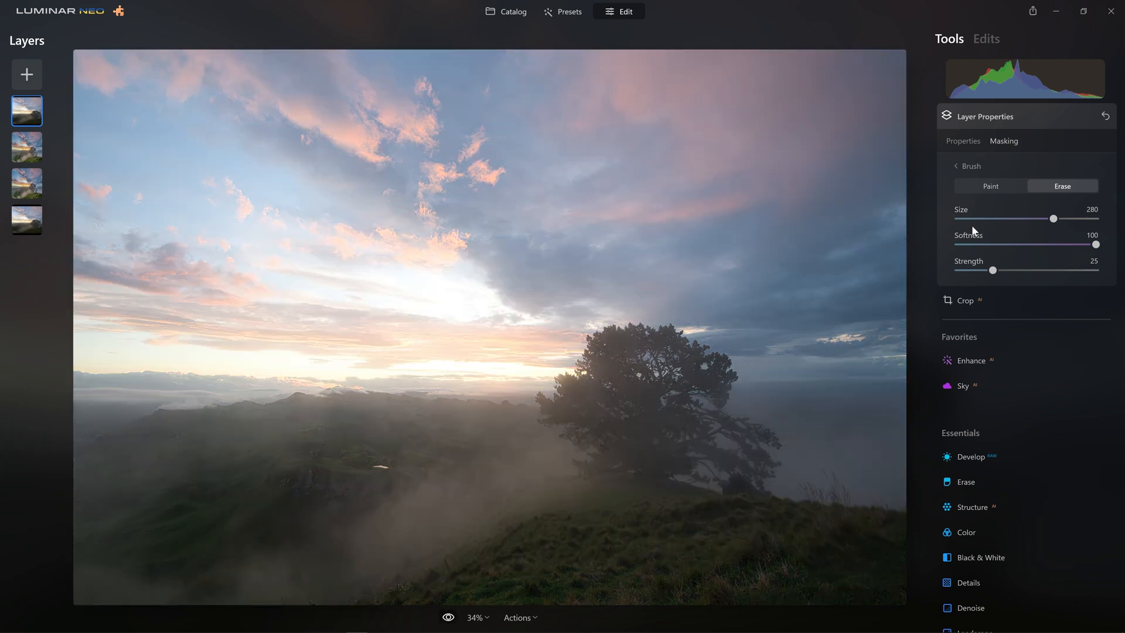
{"action": "key", "text": "backslash"}
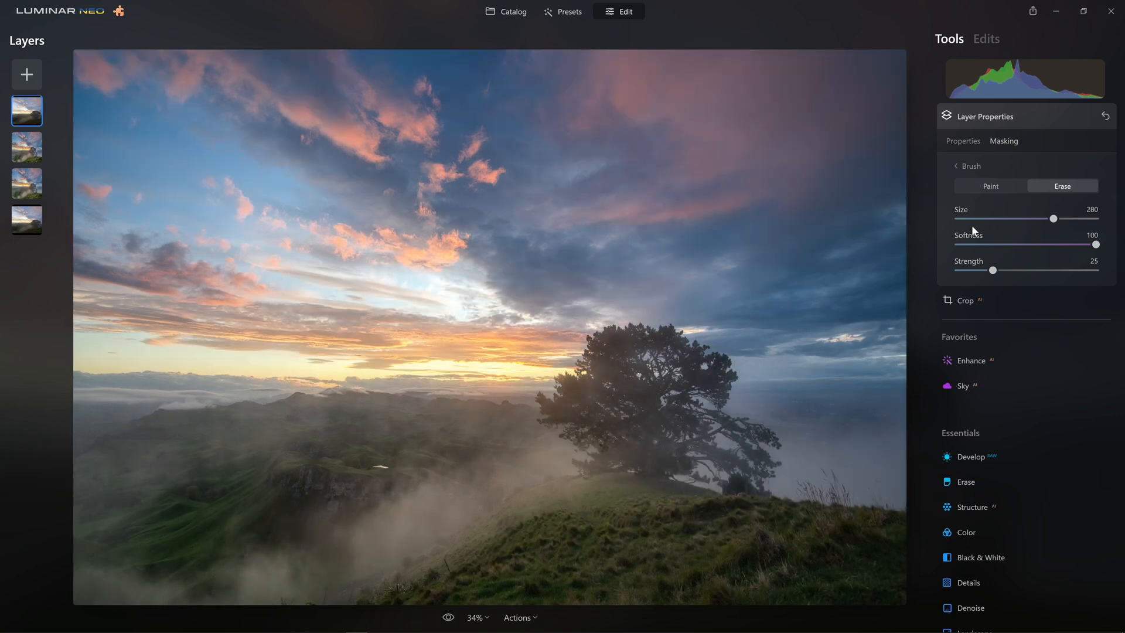
{"action": "key", "text": "backslash"}
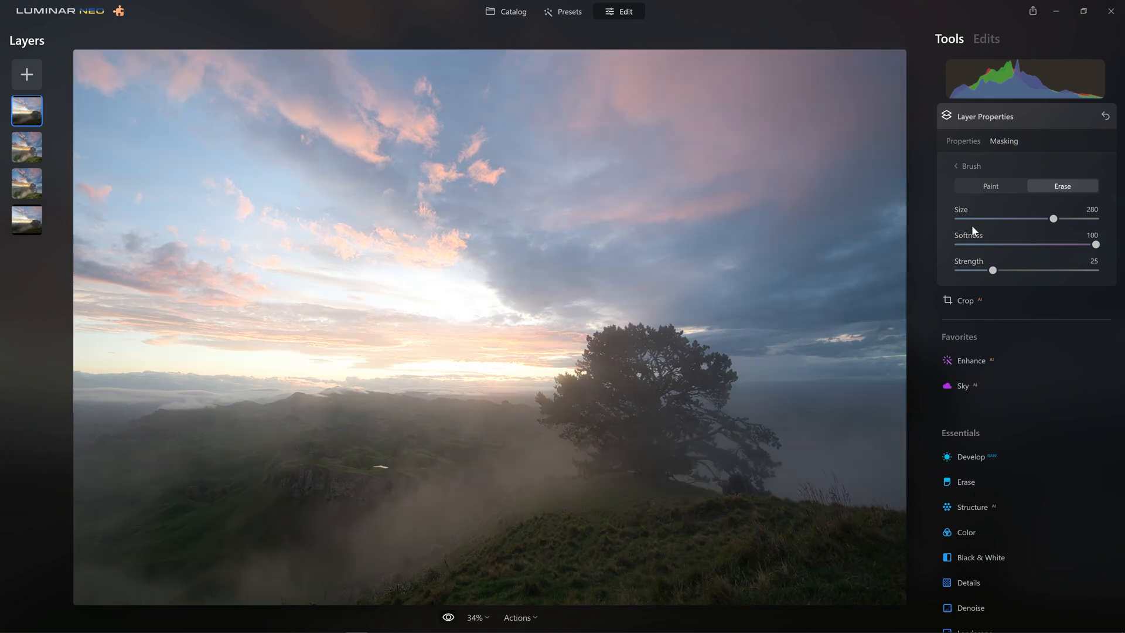
{"action": "key", "text": "backslash"}
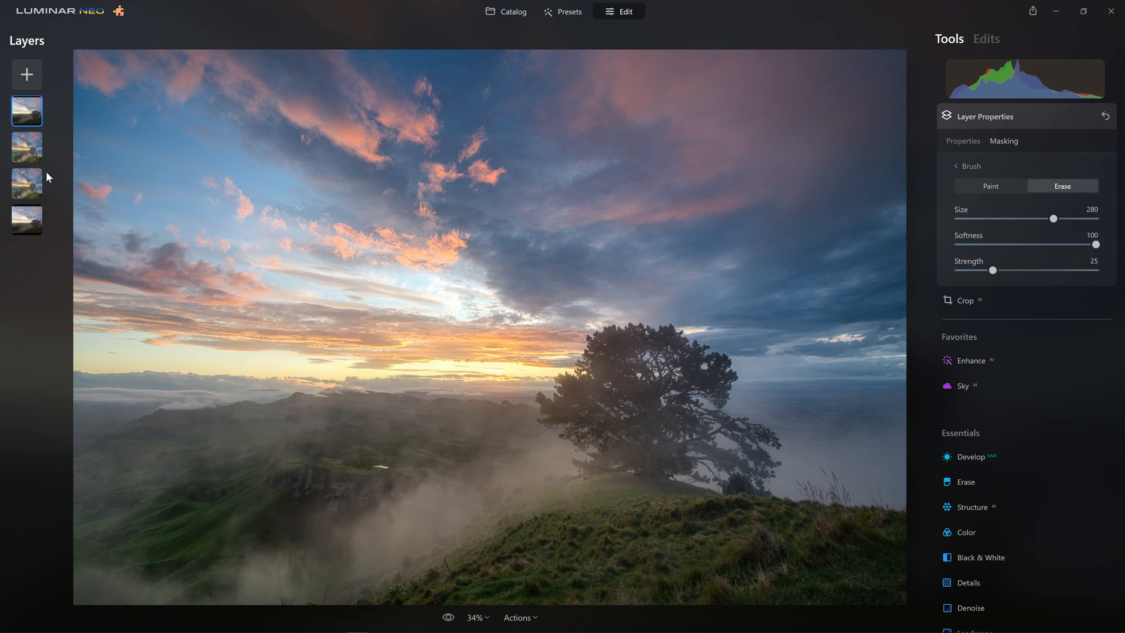
Step: Duplicate the upper Soft Light HDR layer and set the copy's blend mode to Screen
{"action": "left_click", "coordinate": [35, 143]}
{"action": "right_click", "coordinate": [27, 147]}
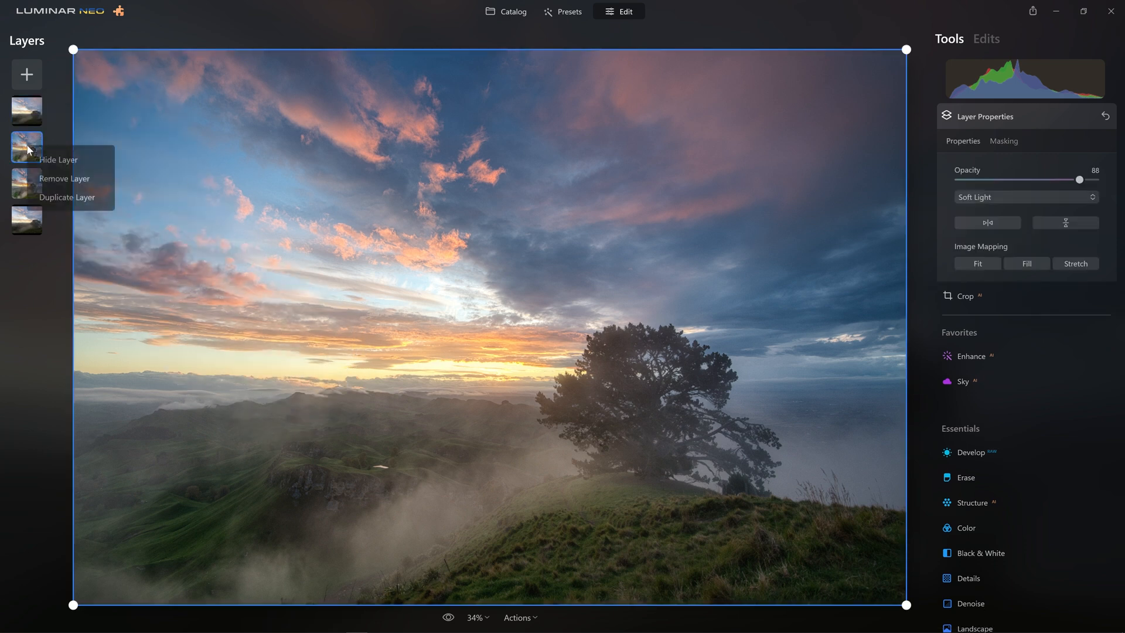
{"action": "left_click", "coordinate": [65, 197]}
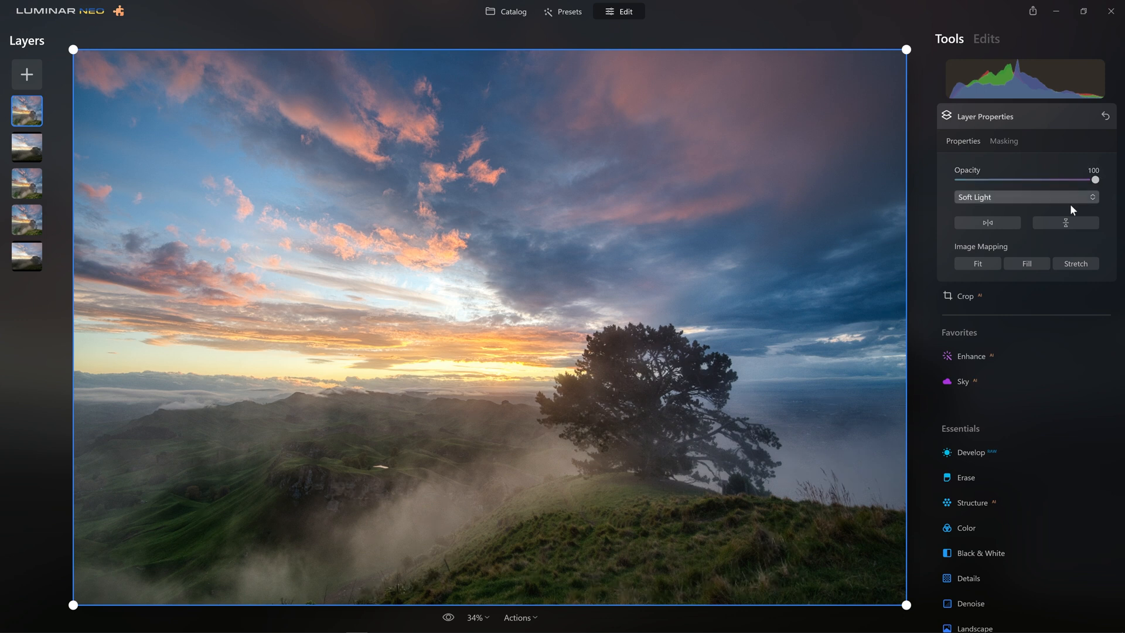
{"action": "left_click", "coordinate": [1033, 197]}
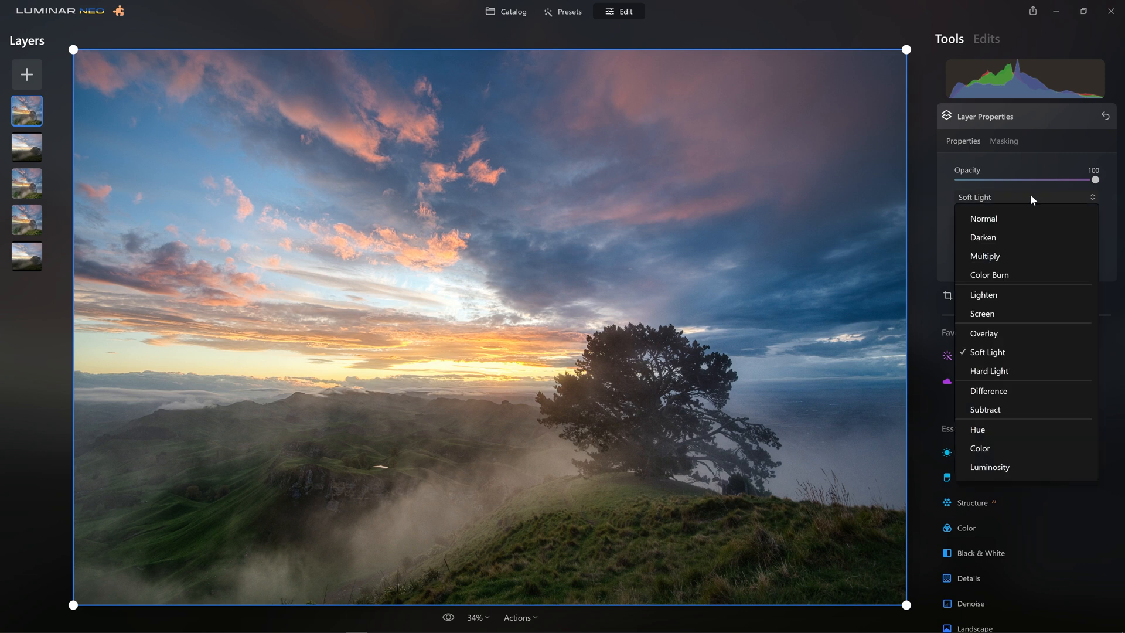
{"action": "left_click", "coordinate": [1015, 315]}
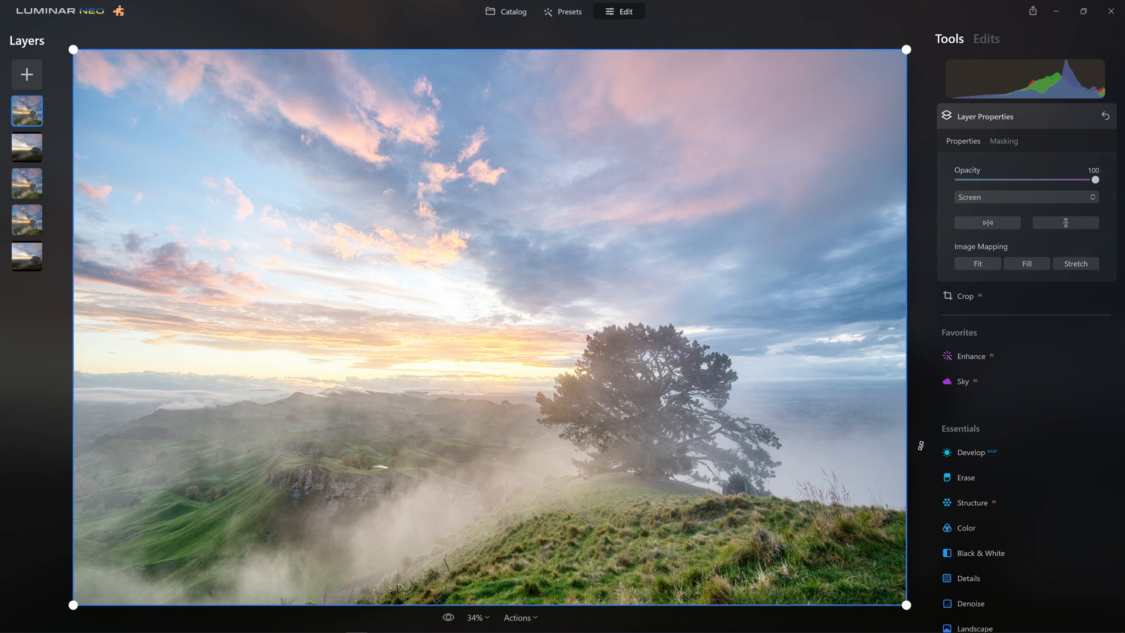
Step: Develop the Screen layer with Smart Contrast 100, Shadows -58 and Blacks -19
{"action": "left_click", "coordinate": [962, 450]}
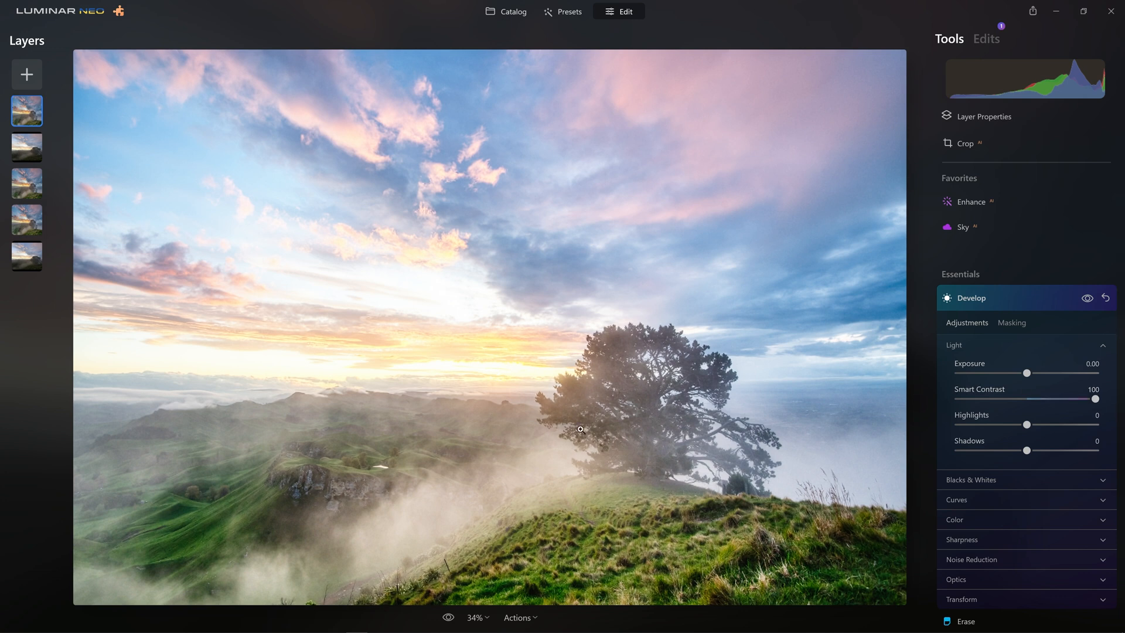
{"action": "left_click_drag", "start_coordinate": [1026, 449], "coordinate": [986, 456]}
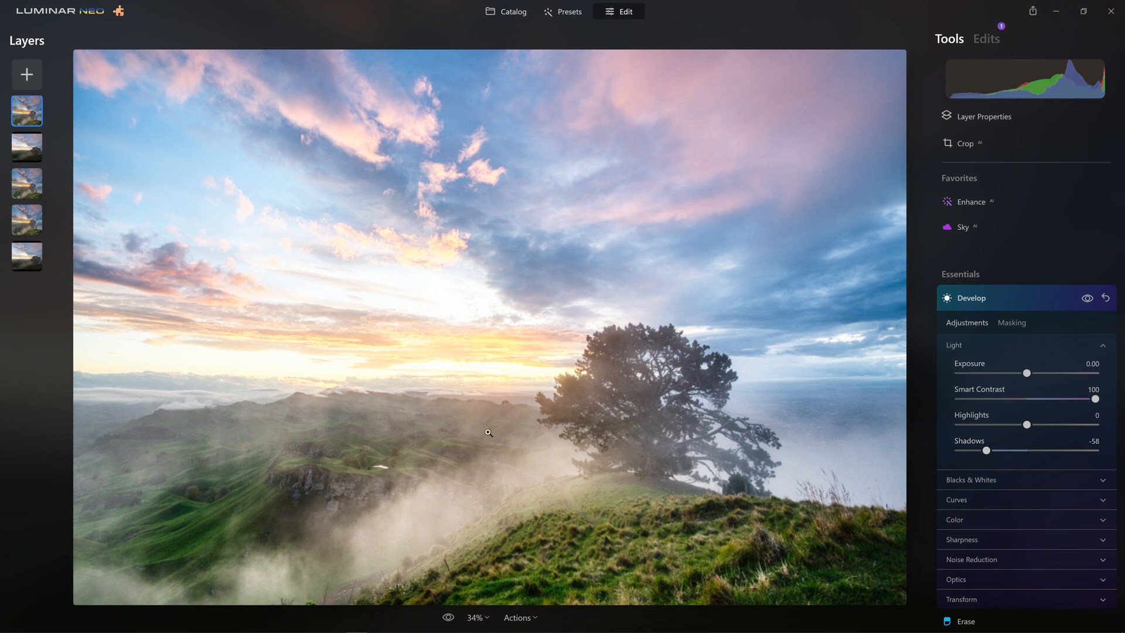
{"action": "scroll", "coordinate": [1035, 487], "scroll_direction": "down", "scroll_amount": 2}
{"action": "left_click", "coordinate": [1002, 408]}
{"action": "mouse_move", "coordinate": [1028, 464]}
{"action": "left_mouse_down"}
{"action": "mouse_move", "coordinate": [1002, 465]}
{"action": "mouse_move", "coordinate": [1012, 464]}
{"action": "left_mouse_up"}
Step: Compare the Screen layer with and without its Develop adjustments, and inspect the misty hills at 100% zoom
{"action": "left_click", "coordinate": [1087, 229]}
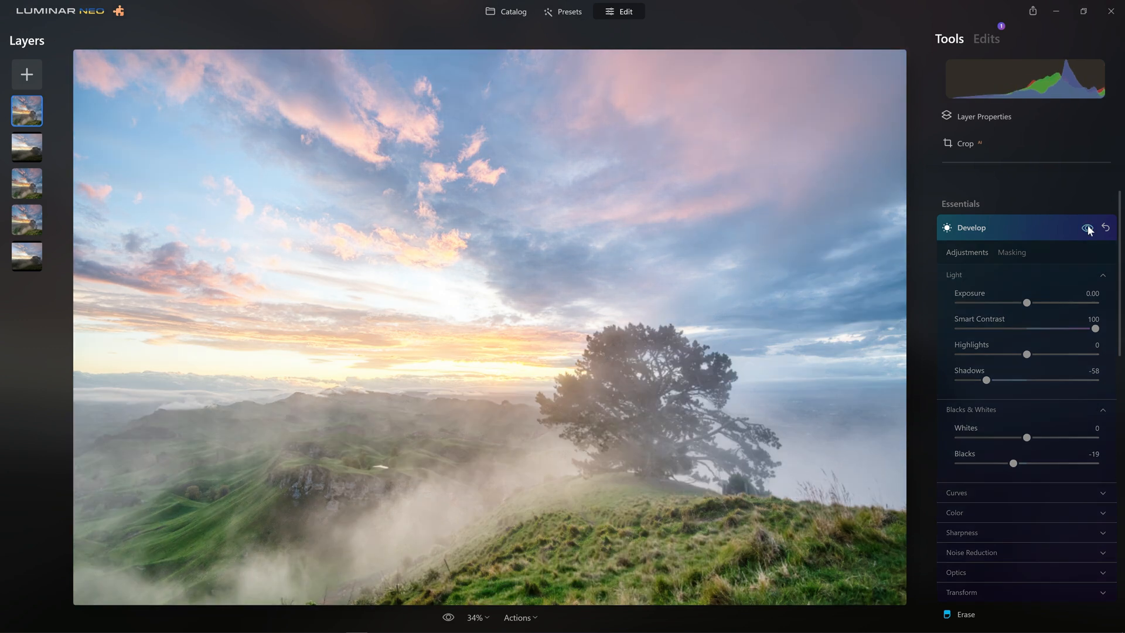
{"action": "left_click", "coordinate": [1087, 228]}
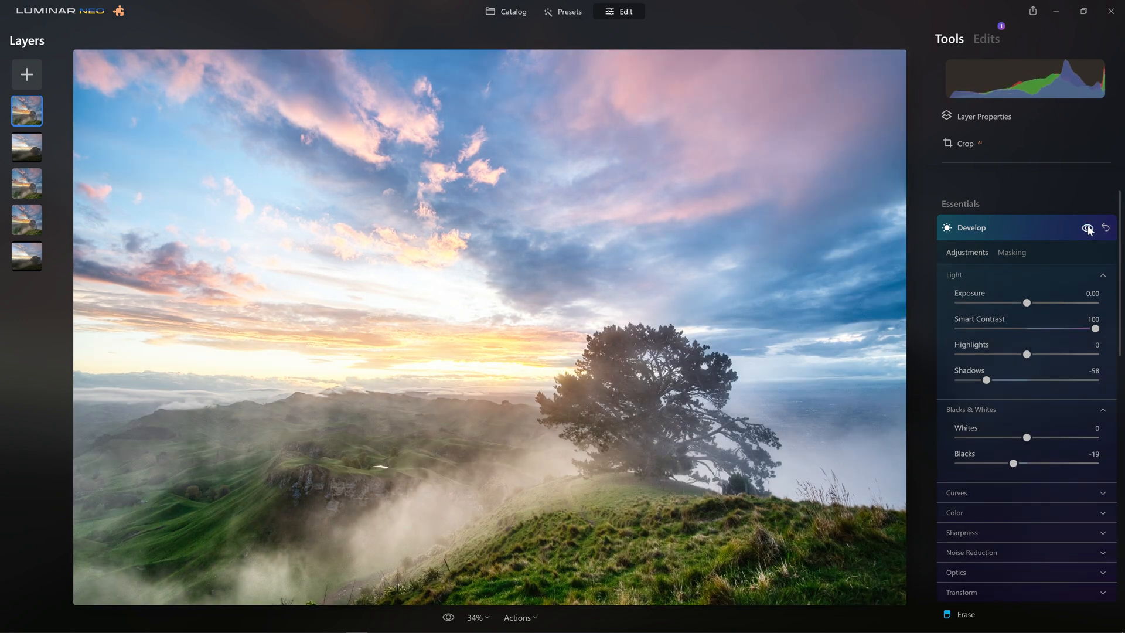
{"action": "left_click", "coordinate": [1088, 229]}
{"action": "left_click", "coordinate": [1087, 228]}
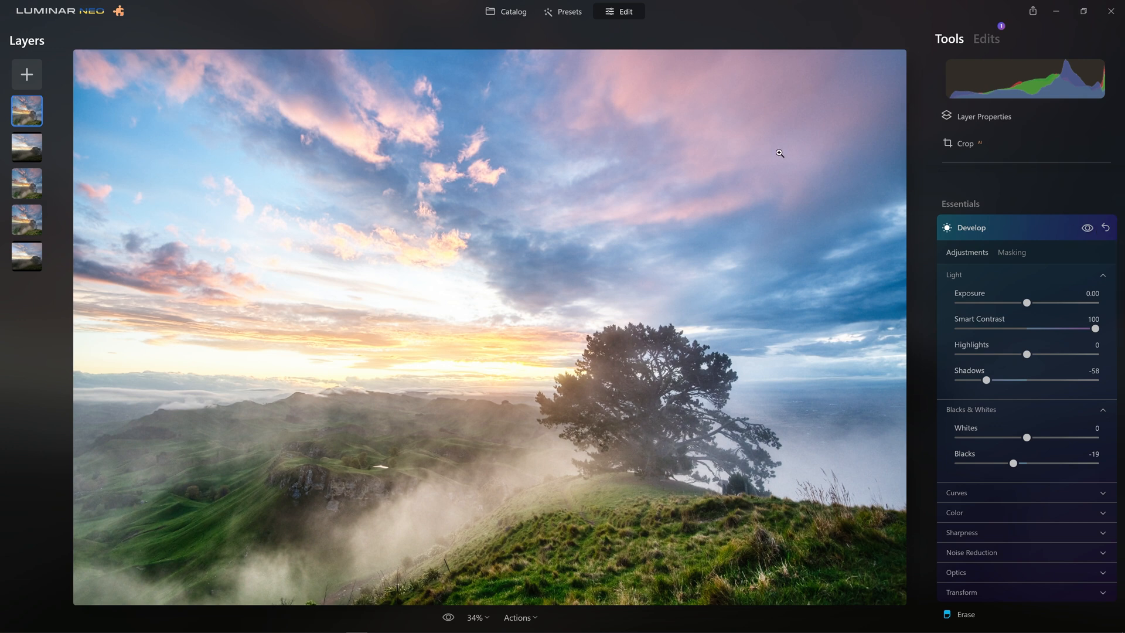
{"action": "left_click", "coordinate": [1088, 228]}
{"action": "left_click", "coordinate": [1089, 228]}
{"action": "left_click", "coordinate": [372, 442]}
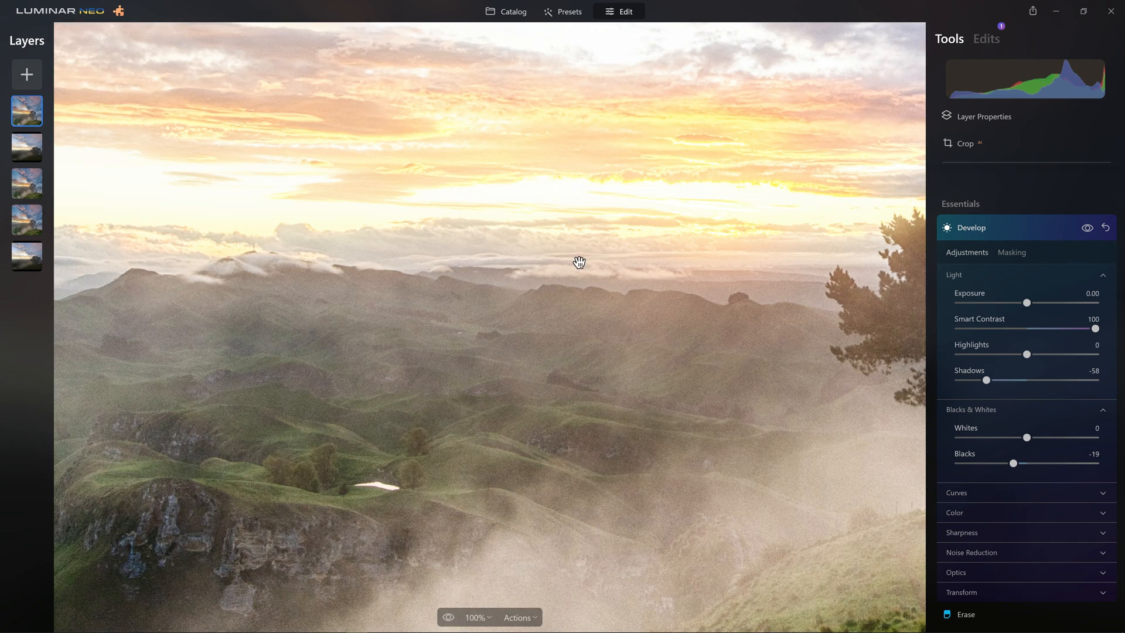
{"action": "left_click", "coordinate": [524, 273]}
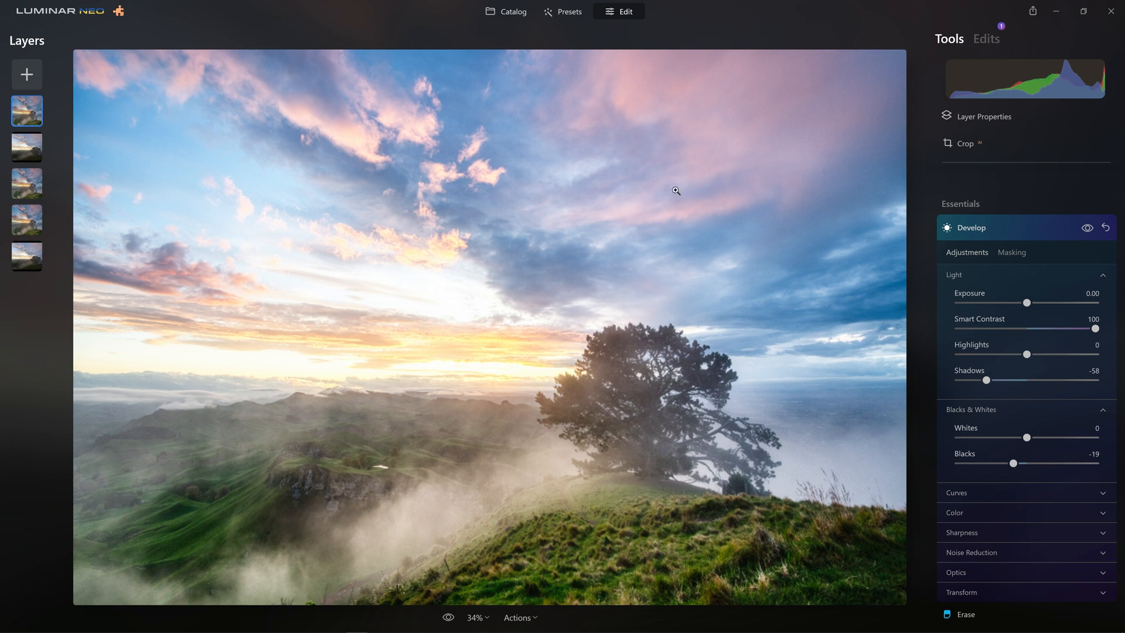
Step: Mask the Screen layer with a radial gradient centred on the misty valley, and invert it so the effect falls inside
{"action": "left_click", "coordinate": [1023, 227]}
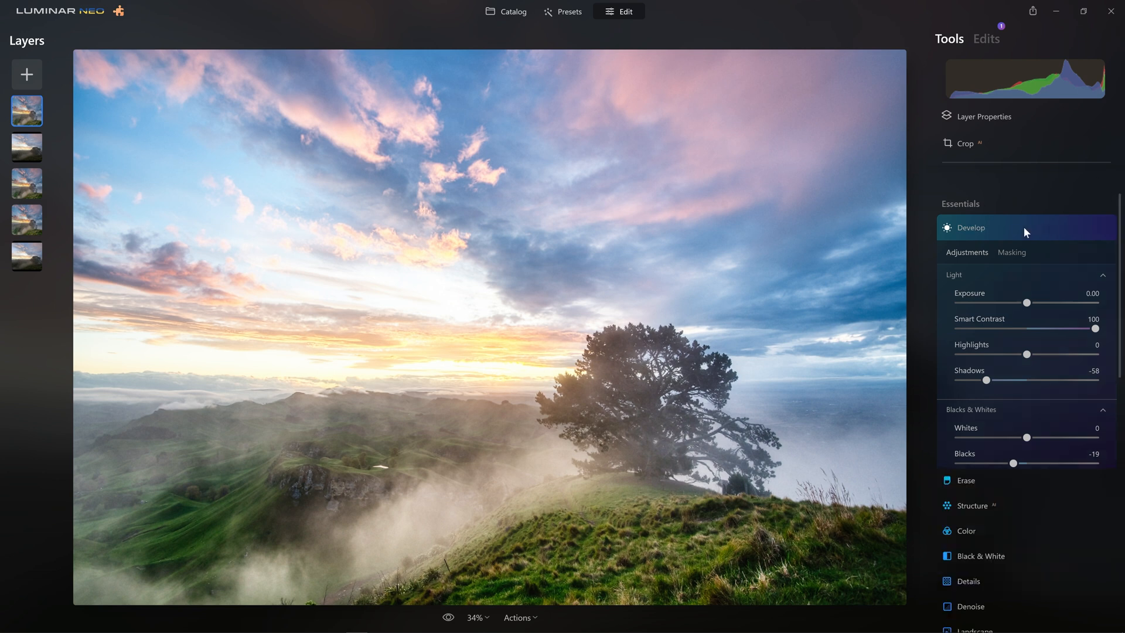
{"action": "left_click", "coordinate": [991, 121]}
{"action": "left_click", "coordinate": [1004, 141]}
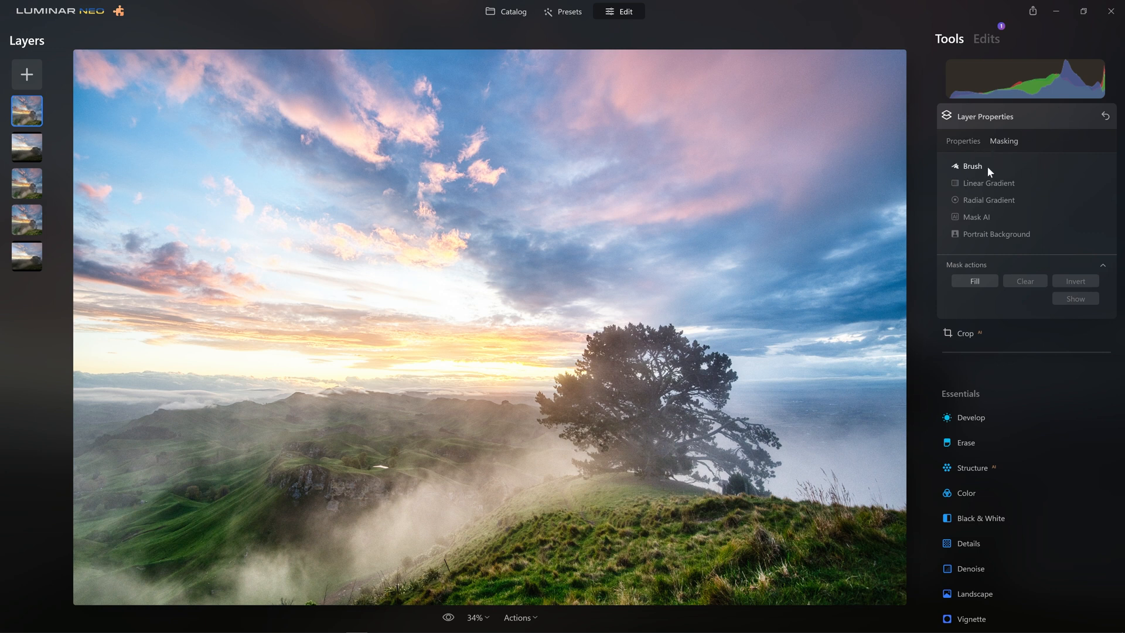
{"action": "left_click", "coordinate": [984, 201]}
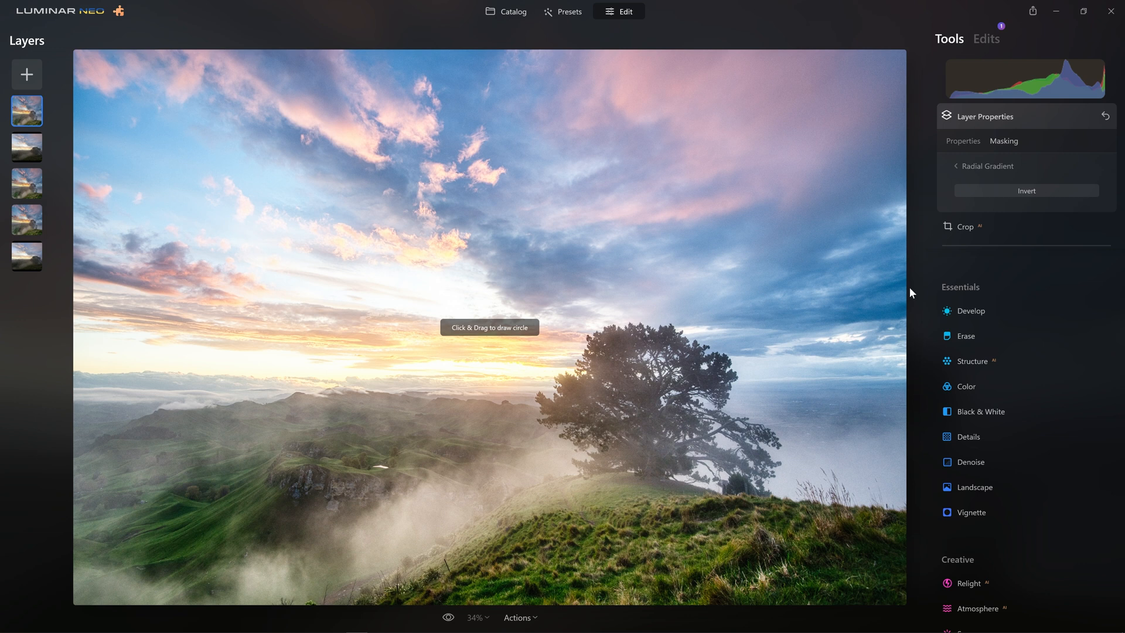
{"action": "left_click_drag", "start_coordinate": [347, 472], "coordinate": [622, 423]}
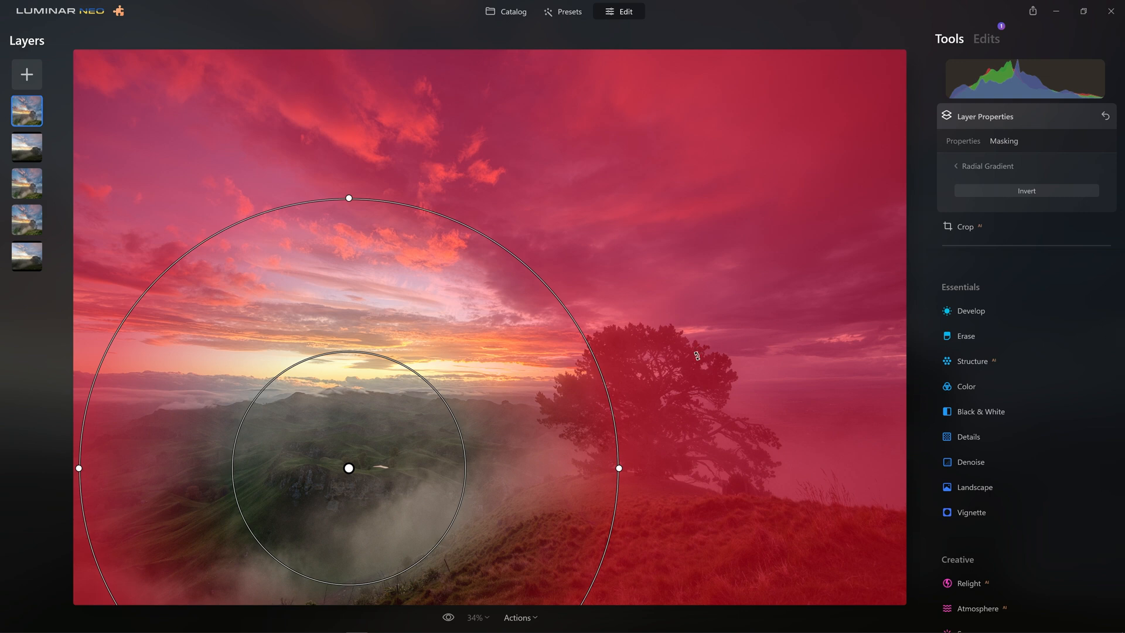
{"action": "left_click", "coordinate": [1043, 192]}
Step: Reshape the radial mask into a wide, slightly tilted ellipse and shift it over the hills and valley
{"action": "left_click_drag", "start_coordinate": [334, 190], "coordinate": [369, 384]}
{"action": "left_click_drag", "start_coordinate": [347, 455], "coordinate": [311, 436]}
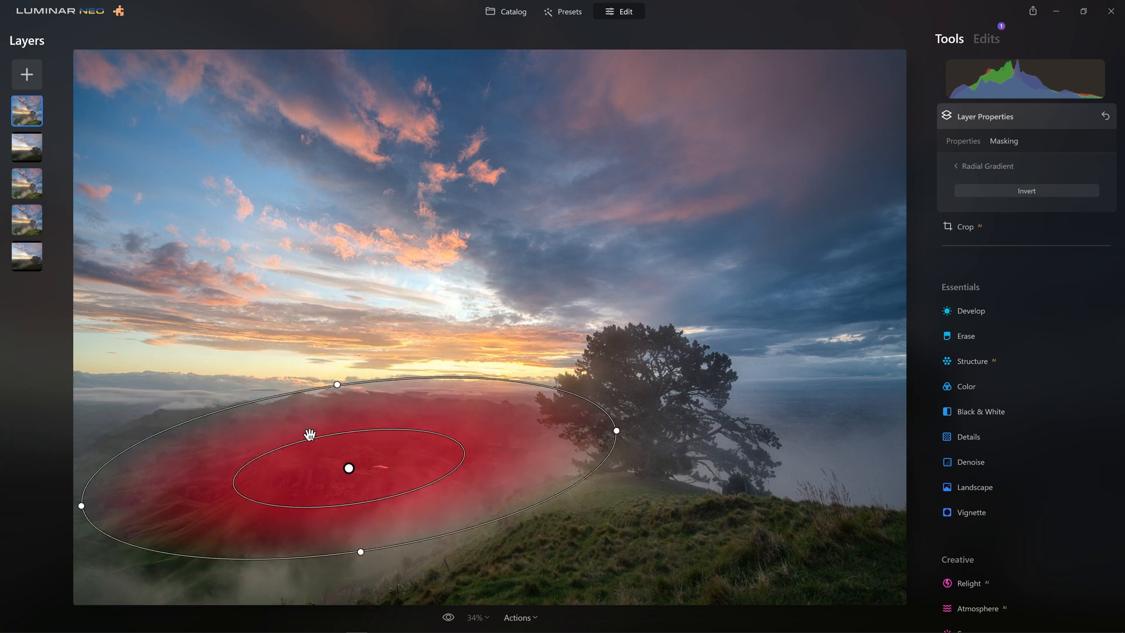
{"action": "left_click_drag", "start_coordinate": [338, 384], "coordinate": [332, 347]}
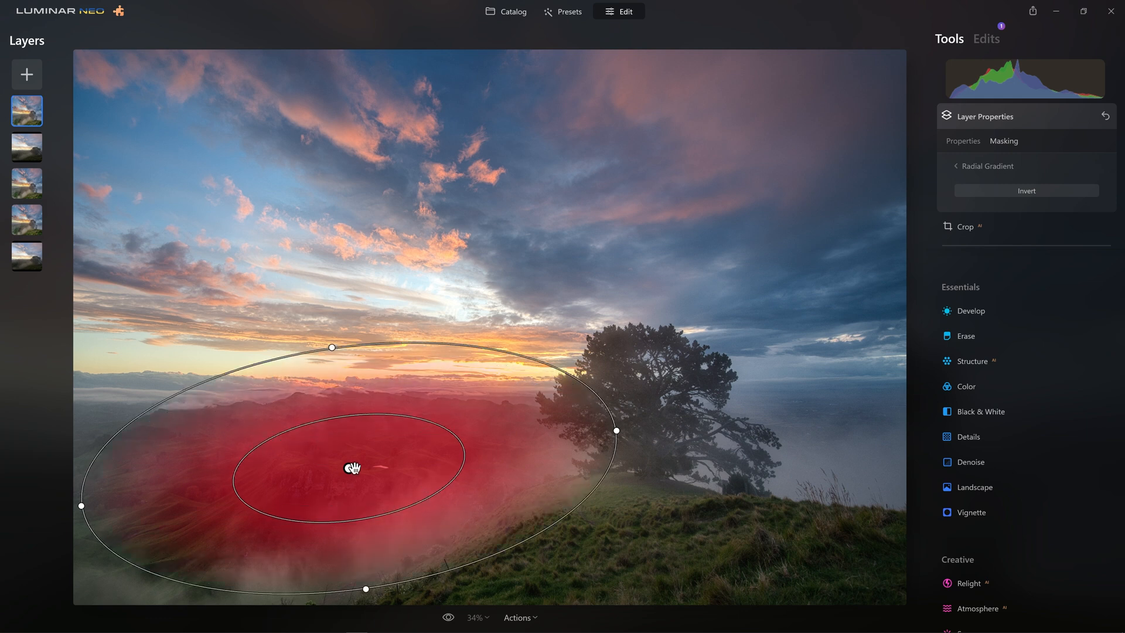
{"action": "left_click_drag", "start_coordinate": [349, 468], "coordinate": [328, 475]}
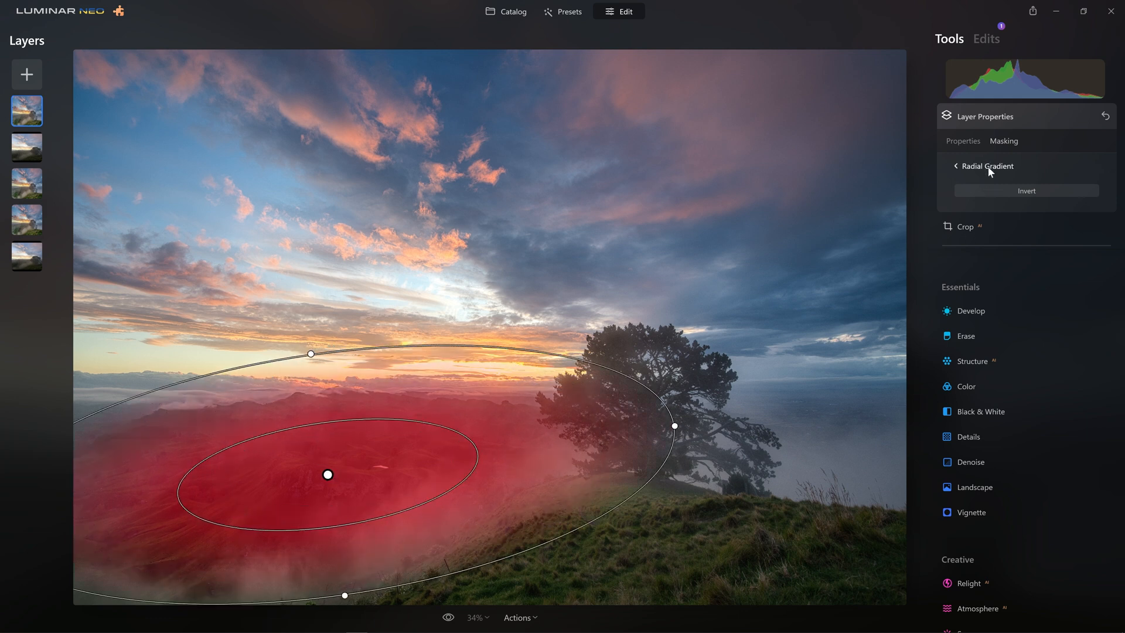
Step: Erase the Screen layer's mask over the distant hills with a brush of size 280, softness 100 and strength 57
{"action": "left_click", "coordinate": [987, 167]}
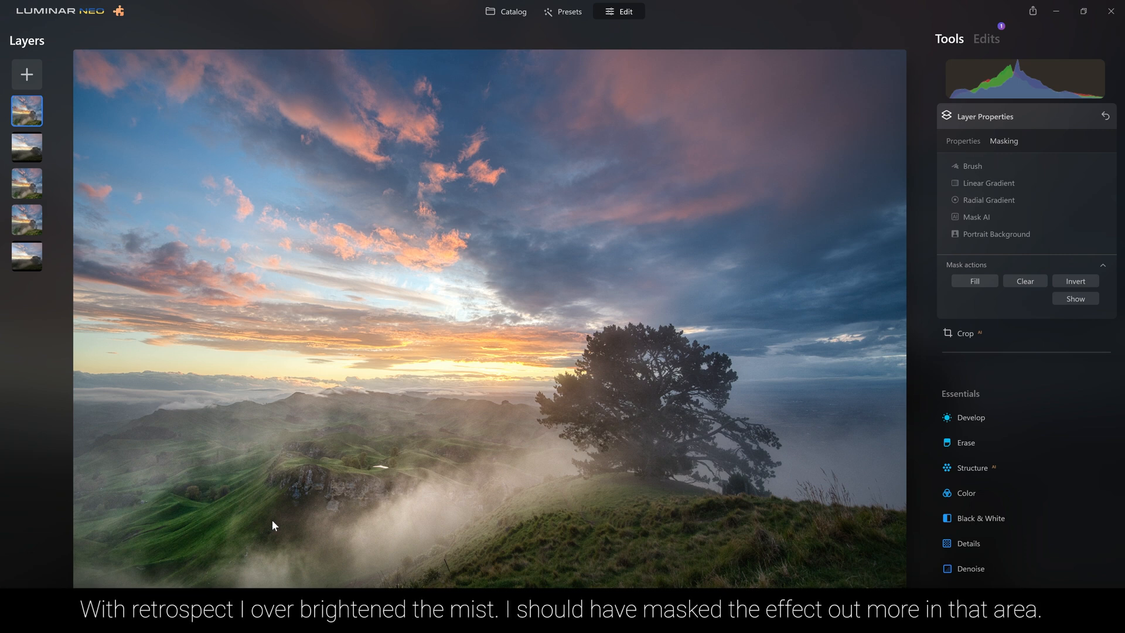
{"action": "left_click", "coordinate": [989, 166]}
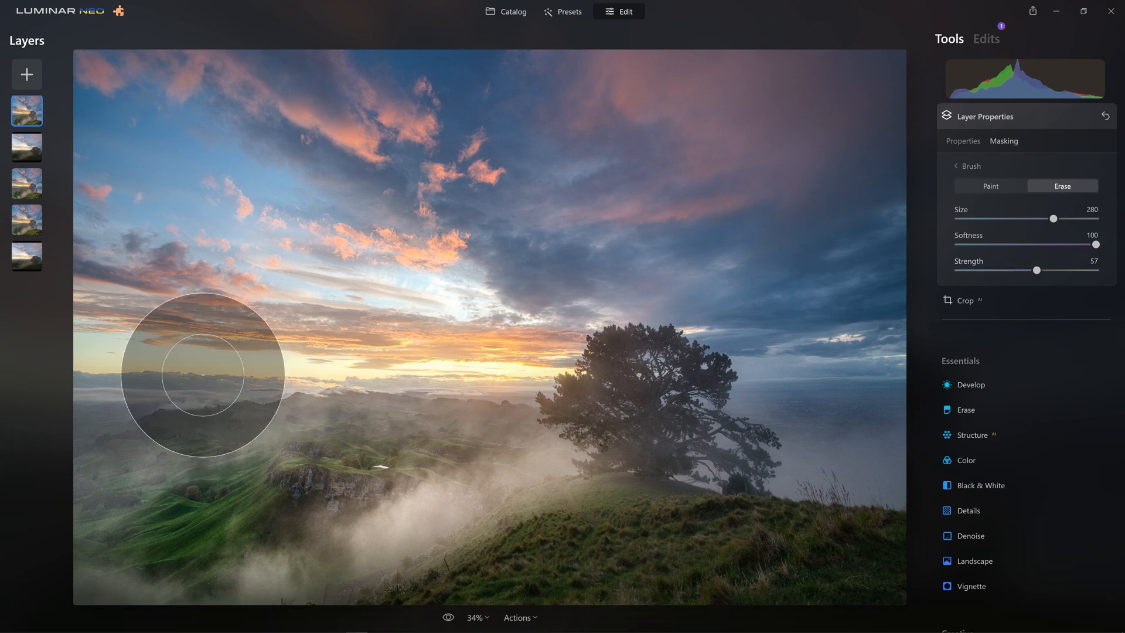
{"action": "mouse_move", "coordinate": [194, 341]}
{"action": "left_mouse_down"}
{"action": "mouse_move", "coordinate": [175, 567]}
{"action": "mouse_move", "coordinate": [108, 464]}
{"action": "mouse_move", "coordinate": [94, 571]}
{"action": "mouse_move", "coordinate": [176, 527]}
{"action": "mouse_move", "coordinate": [45, 527]}
{"action": "mouse_move", "coordinate": [95, 490]}
{"action": "mouse_move", "coordinate": [214, 454]}
{"action": "left_mouse_up"}
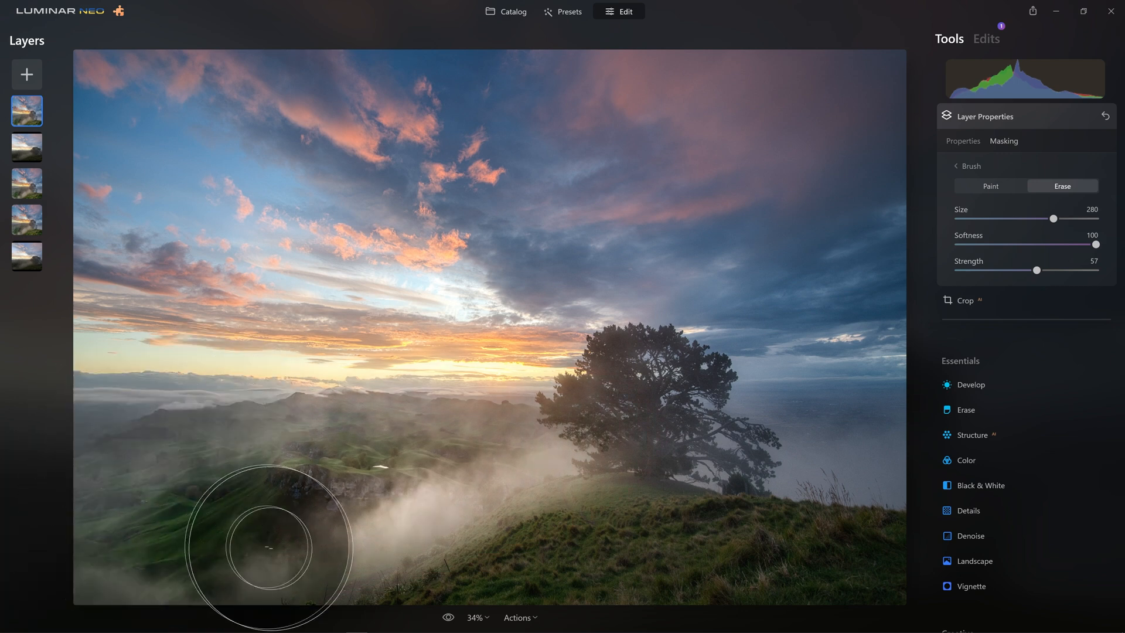
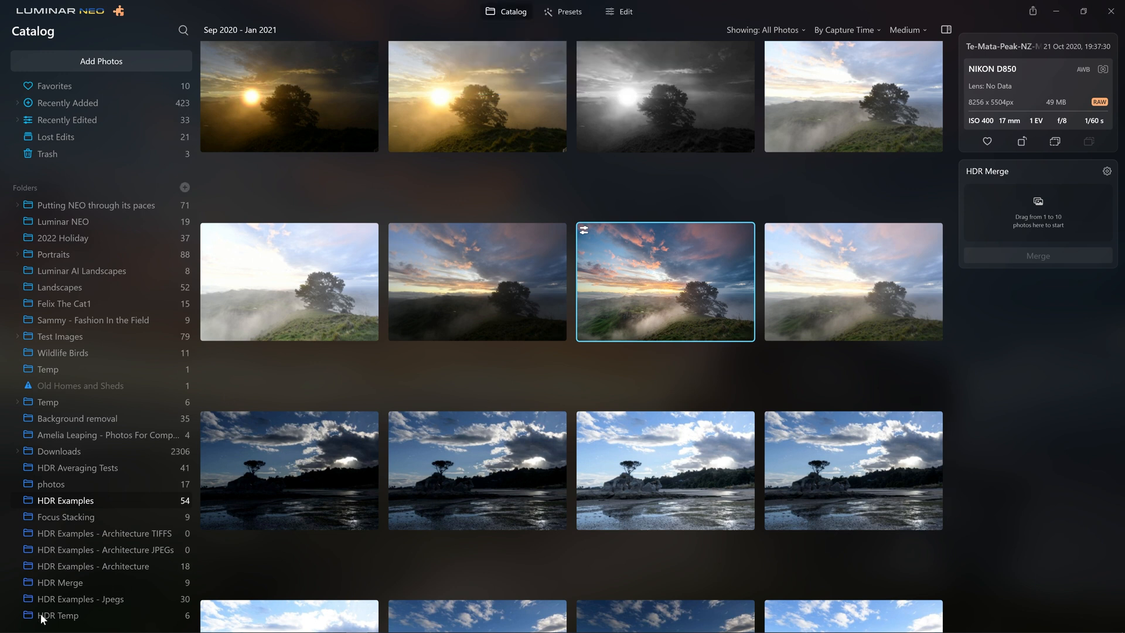
Step: Open the misty-sunset image from the HDR Temp folder for editing
{"action": "left_click", "coordinate": [65, 615]}
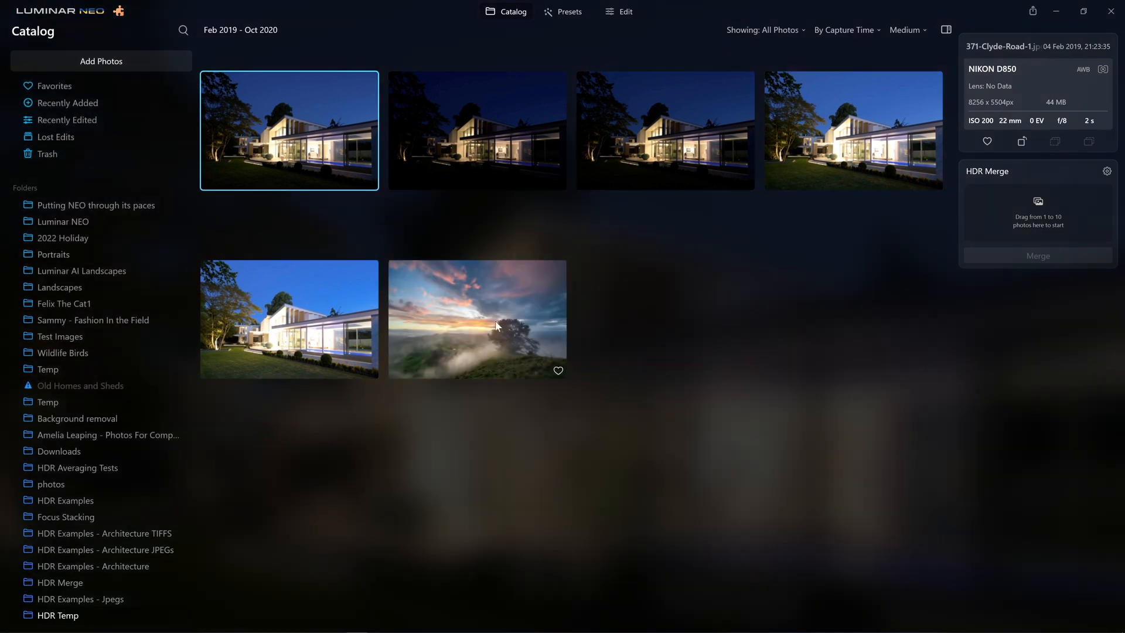
{"action": "double_click", "coordinate": [493, 319]}
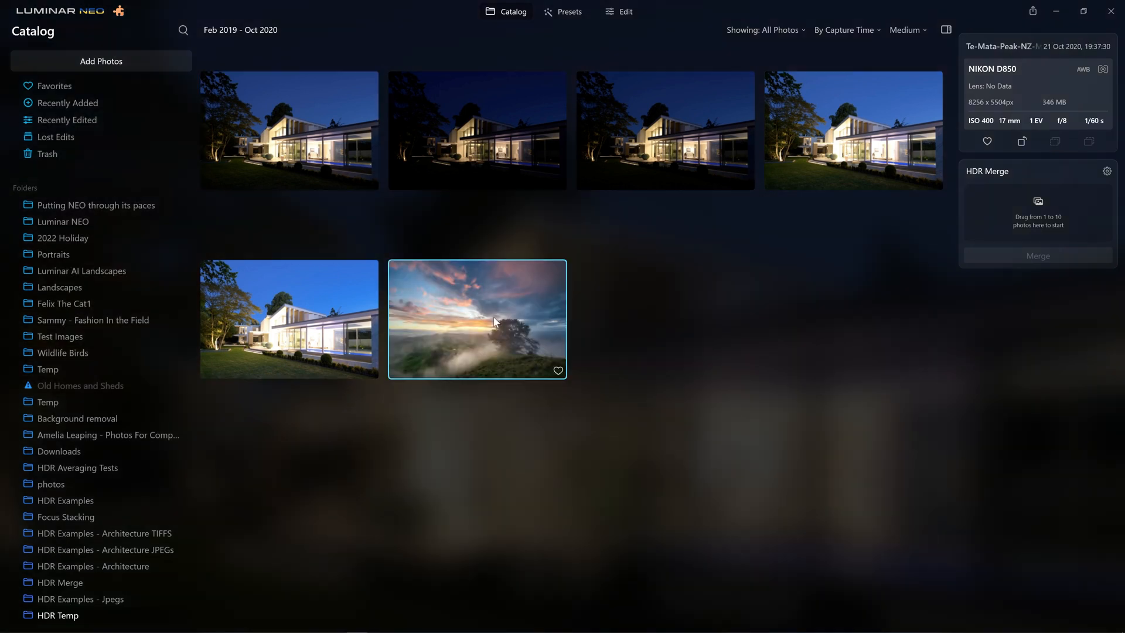
{"action": "left_click", "coordinate": [618, 12]}
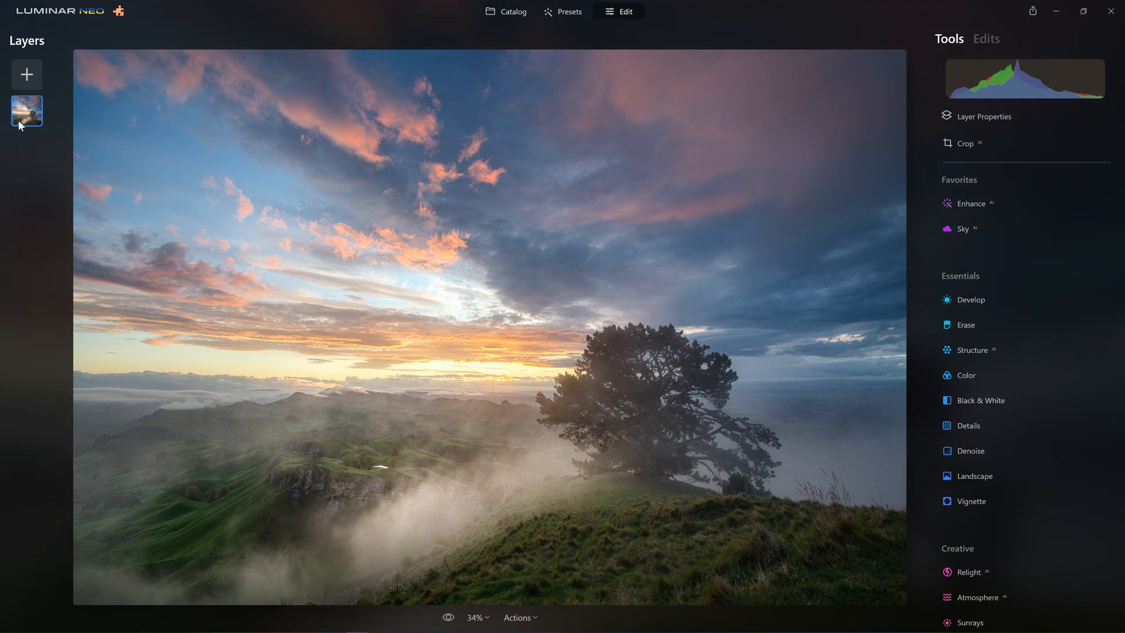
Step: Try darkening the photo with a Develop exposure of -1.45, and reset the exposure to 0
{"action": "left_click", "coordinate": [989, 300]}
{"action": "mouse_move", "coordinate": [1026, 309]}
{"action": "left_mouse_down"}
{"action": "mouse_move", "coordinate": [1062, 313]}
{"action": "mouse_move", "coordinate": [1008, 311]}
{"action": "left_mouse_up"}
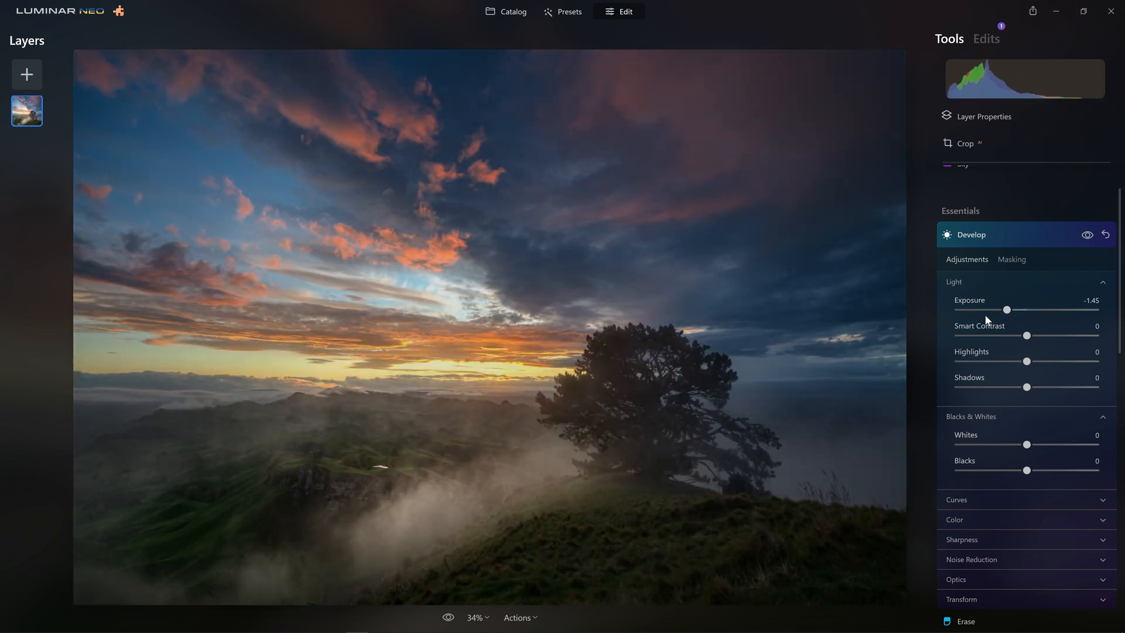
{"action": "double_click", "coordinate": [1006, 309]}
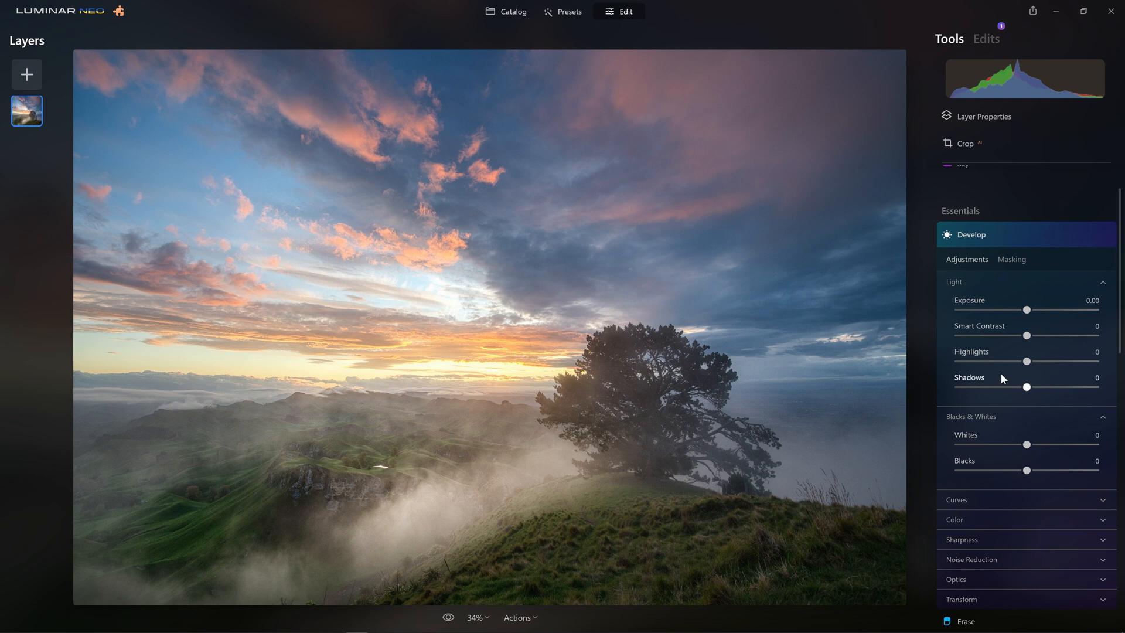
Step: Warm the photo's white balance in Develop to Temperature 5 and Tint 2
{"action": "scroll", "coordinate": [998, 422], "scroll_direction": "down", "scroll_amount": 3}
{"action": "left_click", "coordinate": [976, 379]}
{"action": "scroll", "coordinate": [1007, 468], "scroll_direction": "down", "scroll_amount": 5}
{"action": "mouse_move", "coordinate": [1028, 301]}
{"action": "left_mouse_down"}
{"action": "mouse_move", "coordinate": [1063, 301]}
{"action": "mouse_move", "coordinate": [1013, 302]}
{"action": "mouse_move", "coordinate": [1044, 303]}
{"action": "mouse_move", "coordinate": [1030, 304]}
{"action": "mouse_move", "coordinate": [1028, 328]}
{"action": "mouse_move", "coordinate": [1030, 301]}
{"action": "left_mouse_up"}
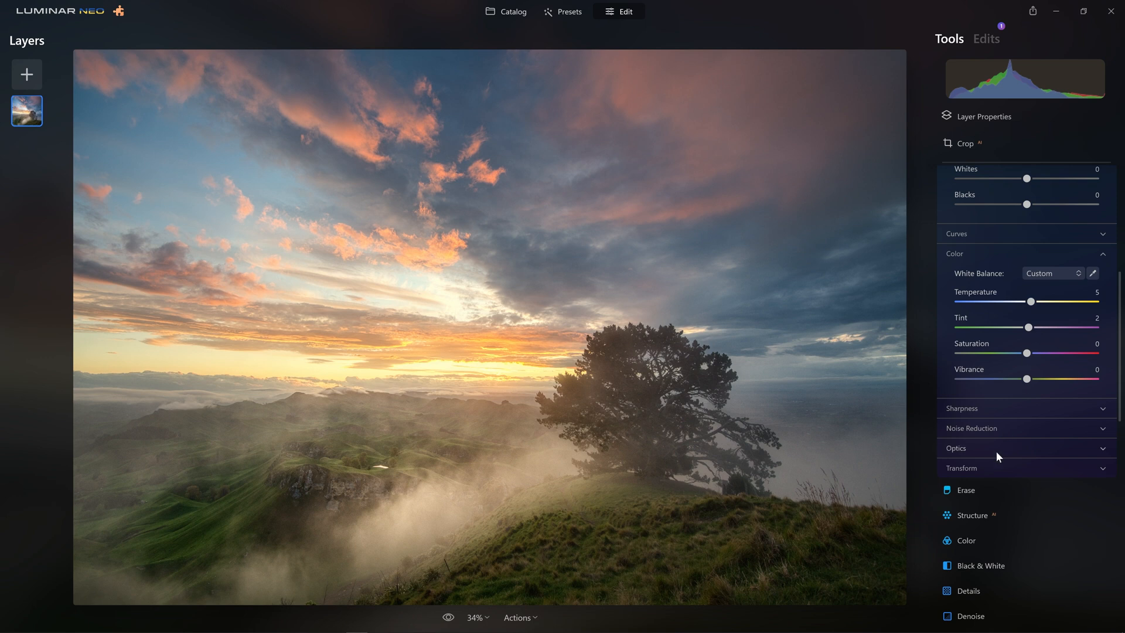
{"action": "left_click", "coordinate": [985, 251]}
Step: Shift the photo's colors with the Color tool's HSL Hue values: Red 19, Orange -21 and Yellow -52
{"action": "scroll", "coordinate": [1010, 241], "scroll_direction": "up", "scroll_amount": 3}
{"action": "scroll", "coordinate": [1007, 363], "scroll_direction": "down", "scroll_amount": 3}
{"action": "left_click", "coordinate": [963, 406]}
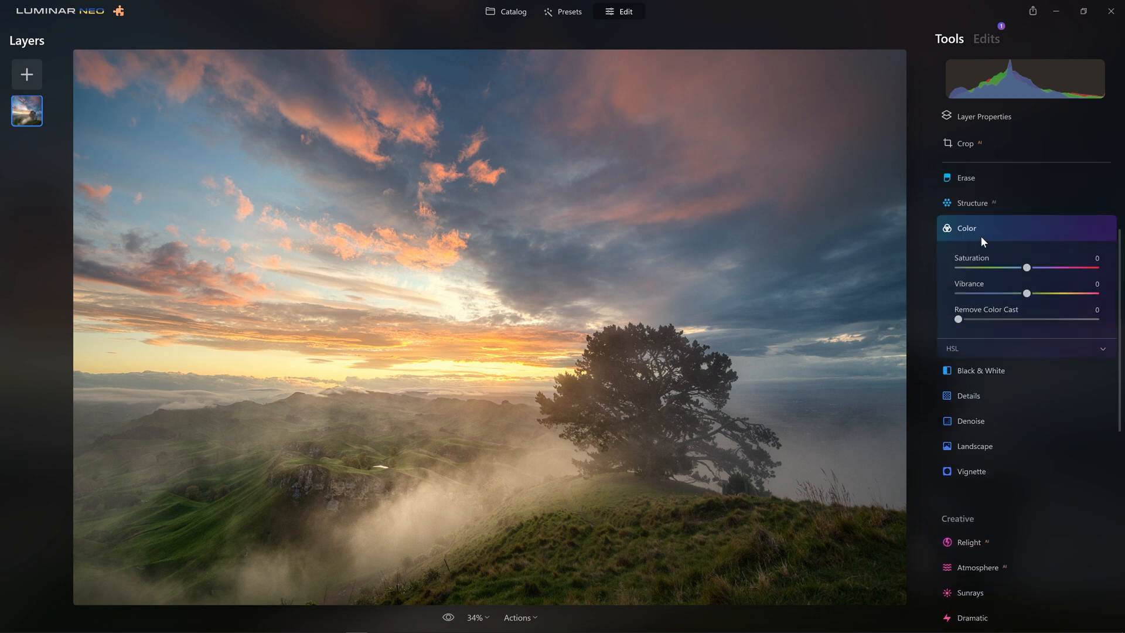
{"action": "left_click", "coordinate": [970, 348]}
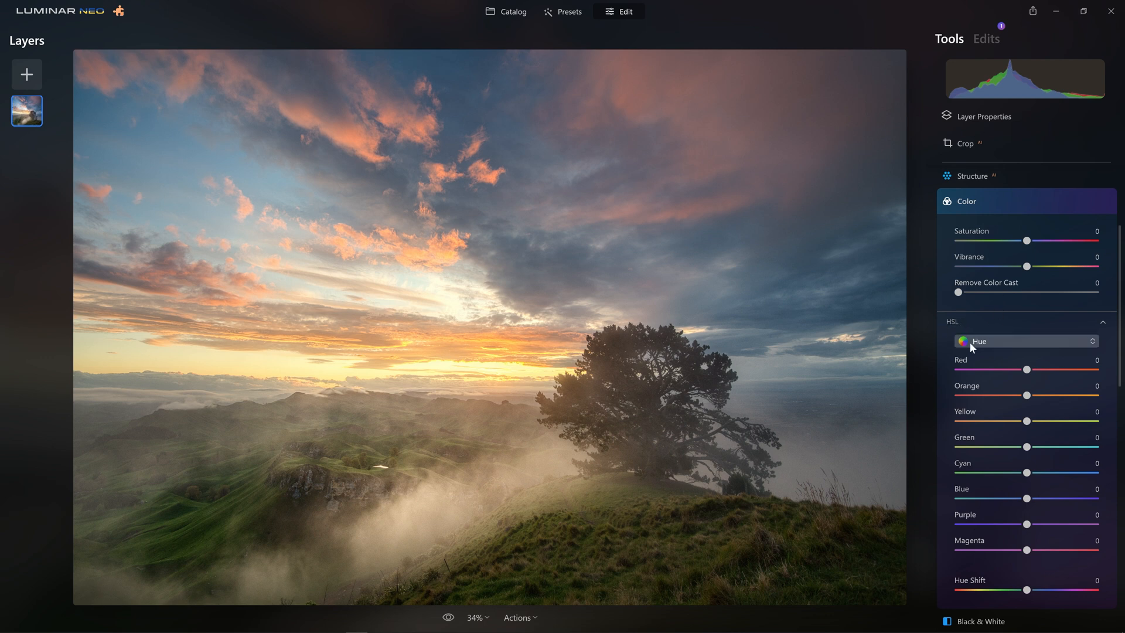
{"action": "left_click", "coordinate": [969, 342]}
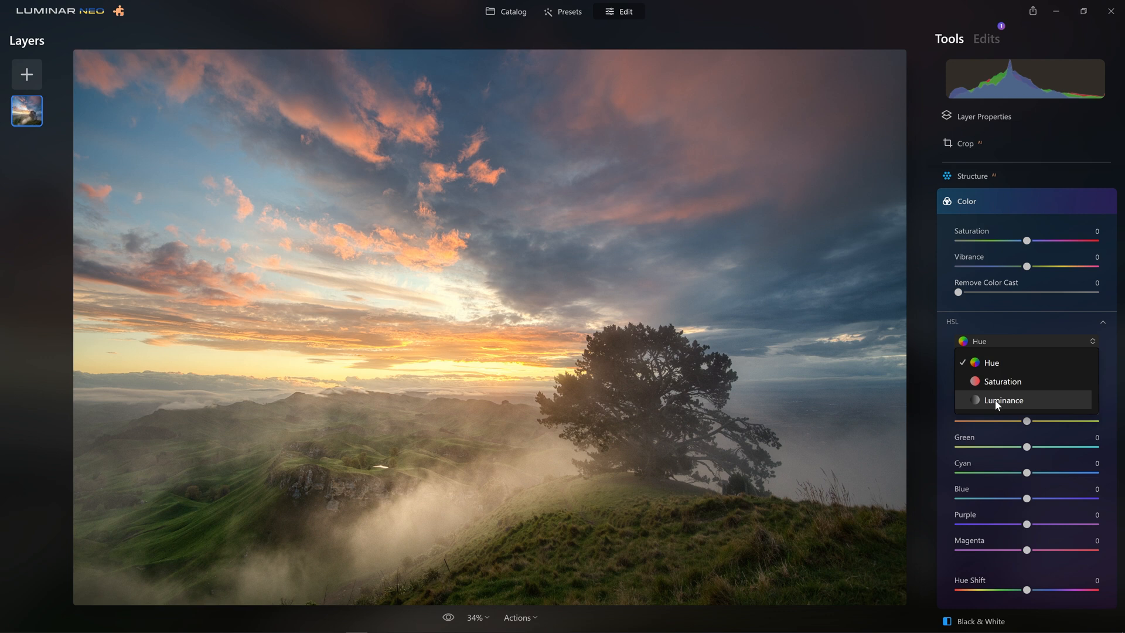
{"action": "left_click", "coordinate": [997, 363]}
{"action": "left_click_drag", "start_coordinate": [1028, 373], "coordinate": [950, 367]}
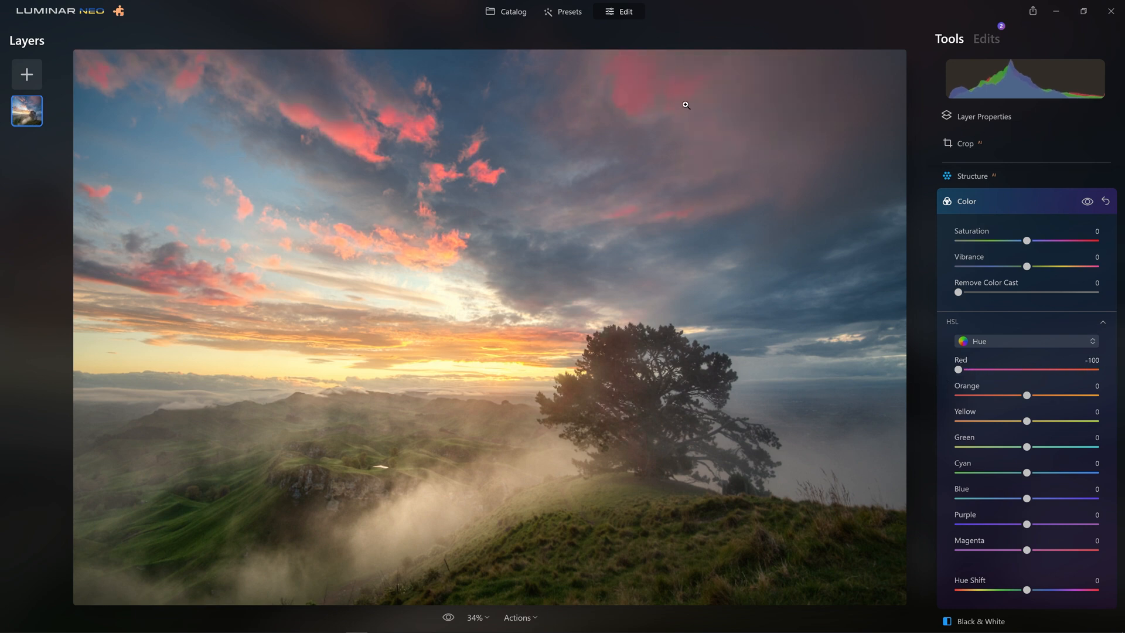
{"action": "left_click_drag", "start_coordinate": [962, 371], "coordinate": [1014, 365]}
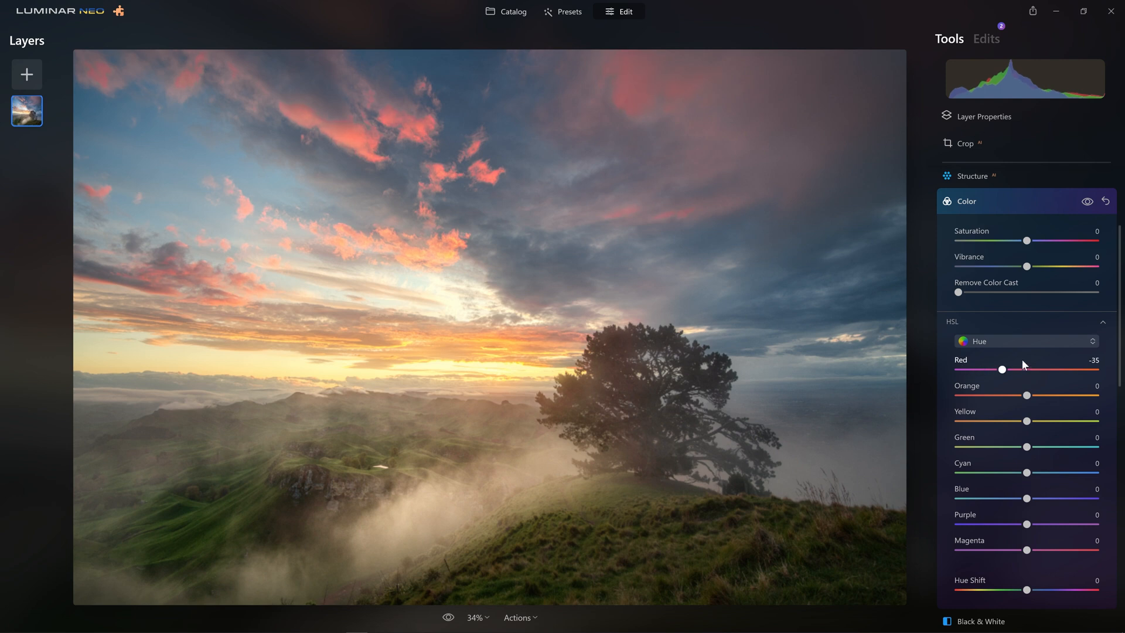
{"action": "left_click_drag", "start_coordinate": [1105, 359], "coordinate": [1103, 400]}
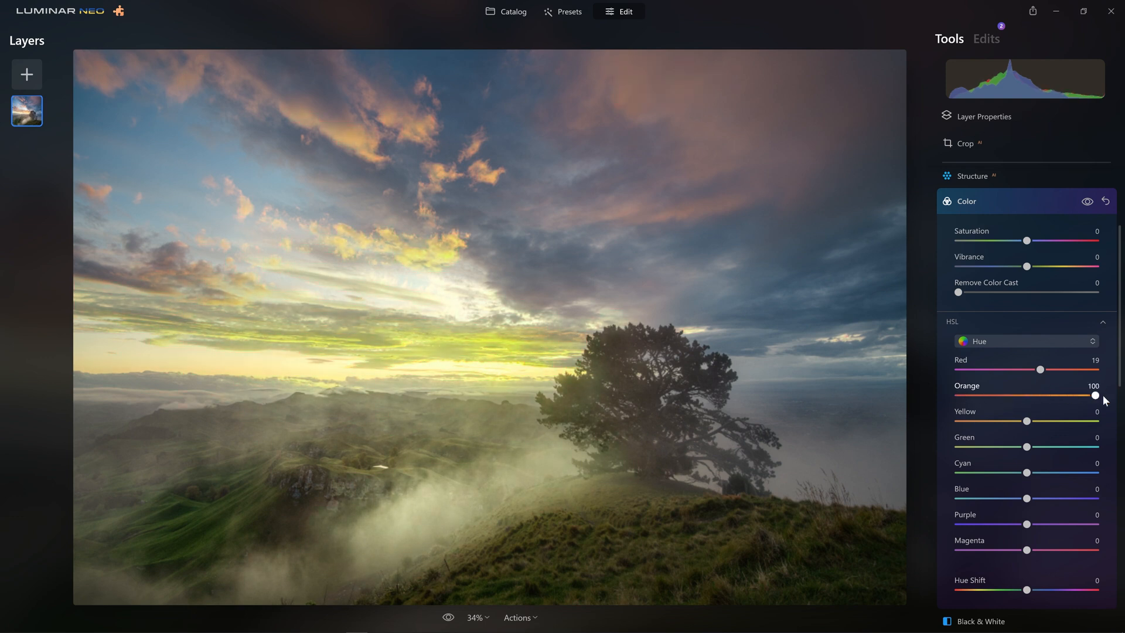
{"action": "mouse_move", "coordinate": [1023, 406]}
{"action": "left_mouse_down"}
{"action": "mouse_move", "coordinate": [971, 400]}
{"action": "mouse_move", "coordinate": [1013, 410]}
{"action": "mouse_move", "coordinate": [1012, 395]}
{"action": "left_mouse_up"}
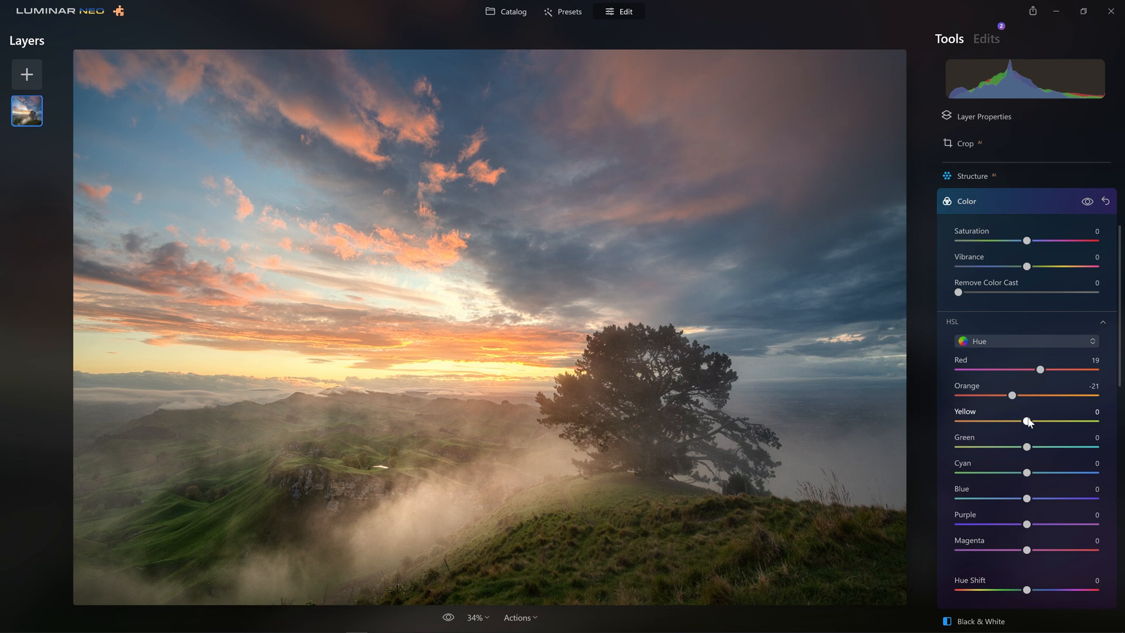
{"action": "left_click_drag", "start_coordinate": [1029, 422], "coordinate": [965, 407]}
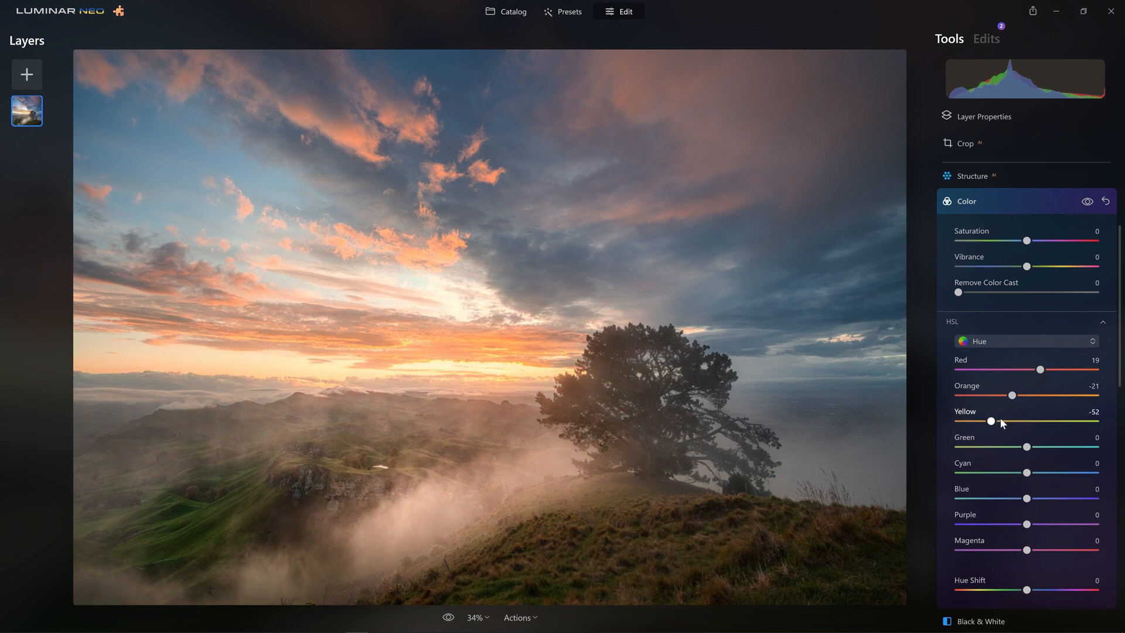
Step: Set the remaining HSL hues to Green -79, Cyan -100, Blue 9 and Purple -9, with a Hue Shift of -3
{"action": "left_click_drag", "start_coordinate": [1026, 446], "coordinate": [972, 452]}
{"action": "left_click_drag", "start_coordinate": [1030, 475], "coordinate": [946, 472]}
{"action": "left_click", "coordinate": [1033, 498]}
{"action": "left_click_drag", "start_coordinate": [1026, 524], "coordinate": [1120, 498]}
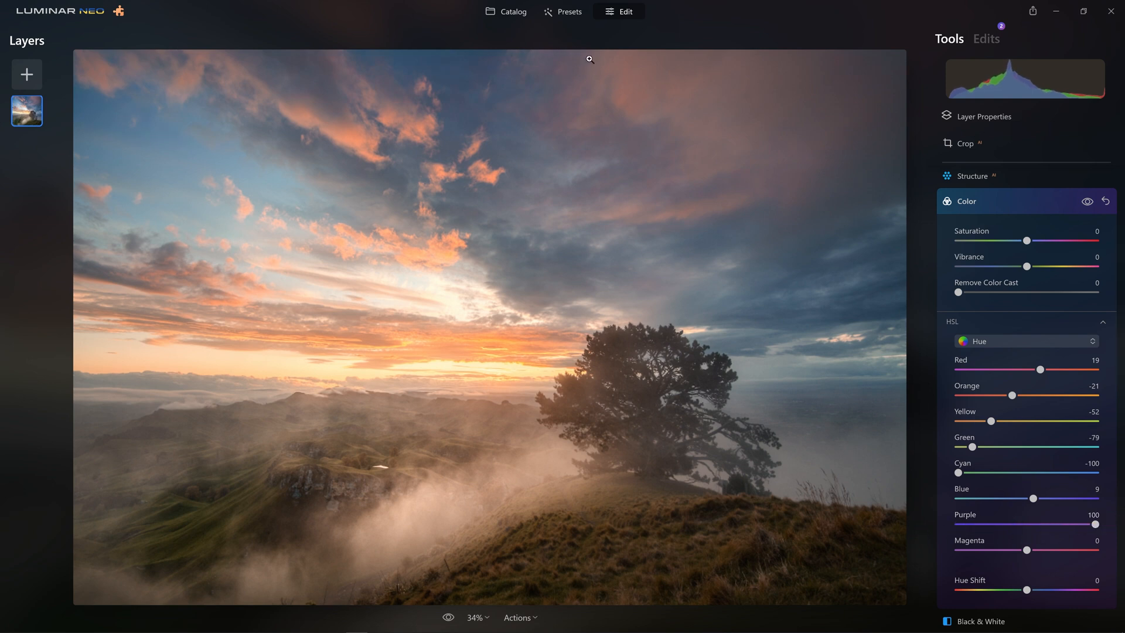
{"action": "left_click", "coordinate": [566, 80]}
{"action": "mouse_move", "coordinate": [1000, 520]}
{"action": "left_mouse_down"}
{"action": "mouse_move", "coordinate": [836, 525]}
{"action": "mouse_move", "coordinate": [1088, 524]}
{"action": "mouse_move", "coordinate": [1004, 527]}
{"action": "mouse_move", "coordinate": [1020, 524]}
{"action": "left_mouse_up"}
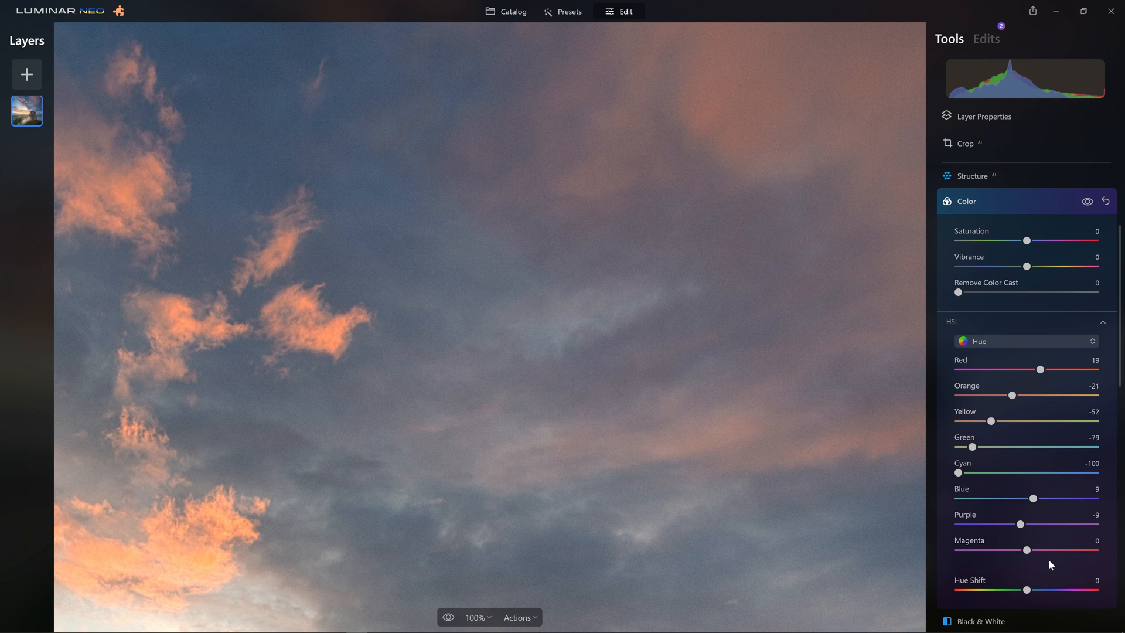
{"action": "left_click", "coordinate": [808, 271]}
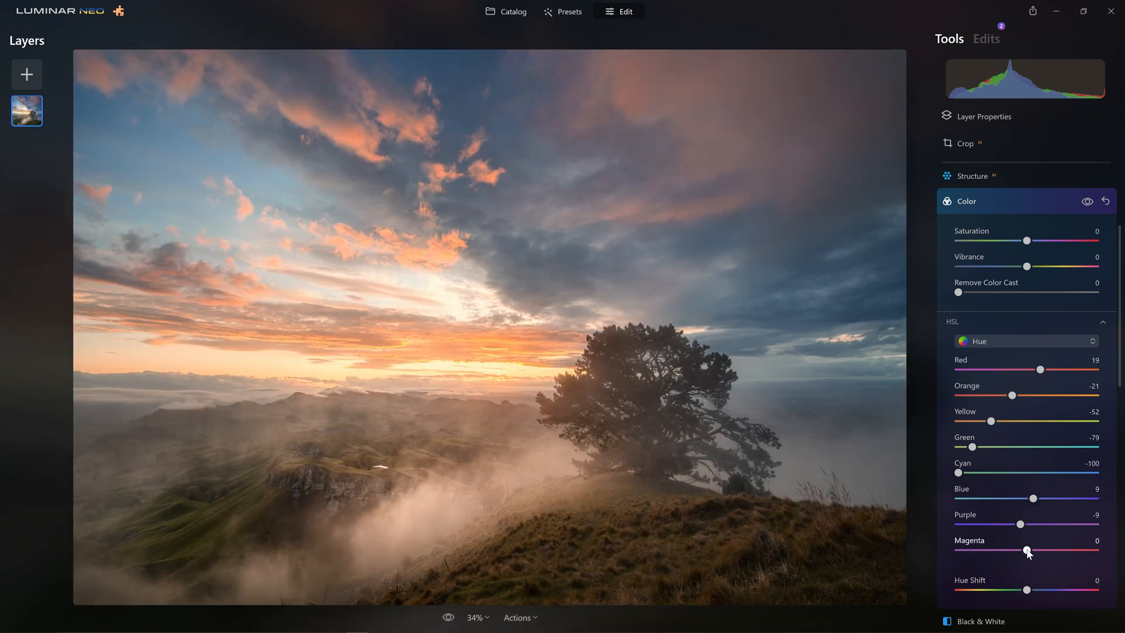
{"action": "mouse_move", "coordinate": [1026, 590]}
{"action": "left_mouse_down"}
{"action": "mouse_move", "coordinate": [1016, 590]}
{"action": "mouse_move", "coordinate": [1039, 599]}
{"action": "mouse_move", "coordinate": [1026, 605]}
{"action": "left_mouse_up"}
Step: Compare the photo repeatedly with and without the Color adjustments, and close the Color tool
{"action": "left_click", "coordinate": [1086, 202]}
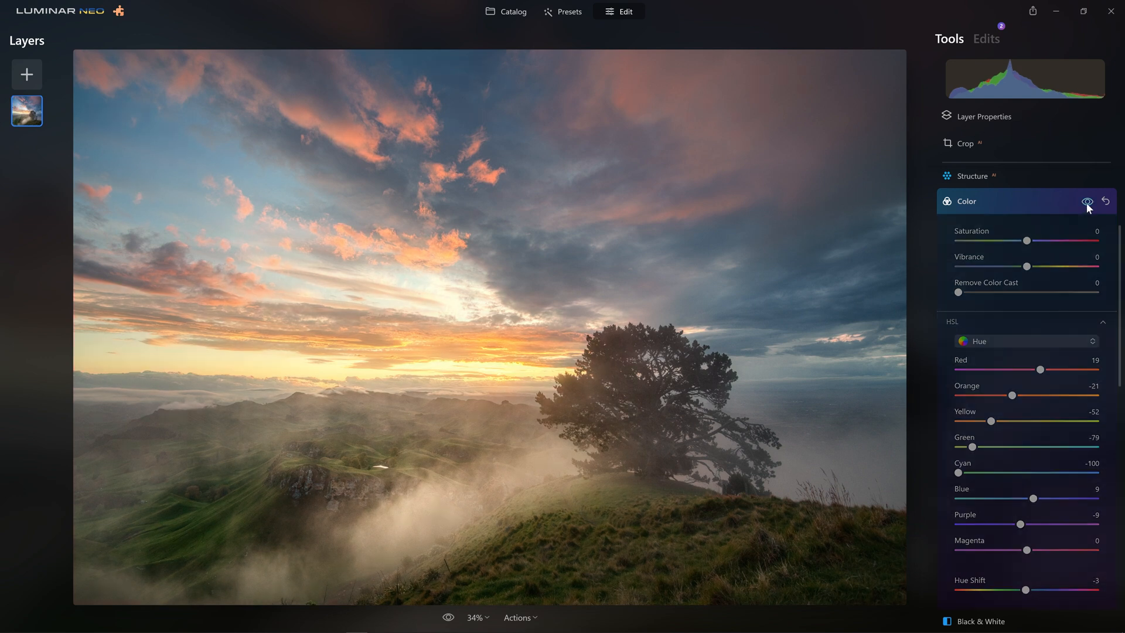
{"action": "left_click", "coordinate": [1085, 203]}
{"action": "left_click", "coordinate": [1086, 203]}
{"action": "left_click", "coordinate": [1086, 203]}
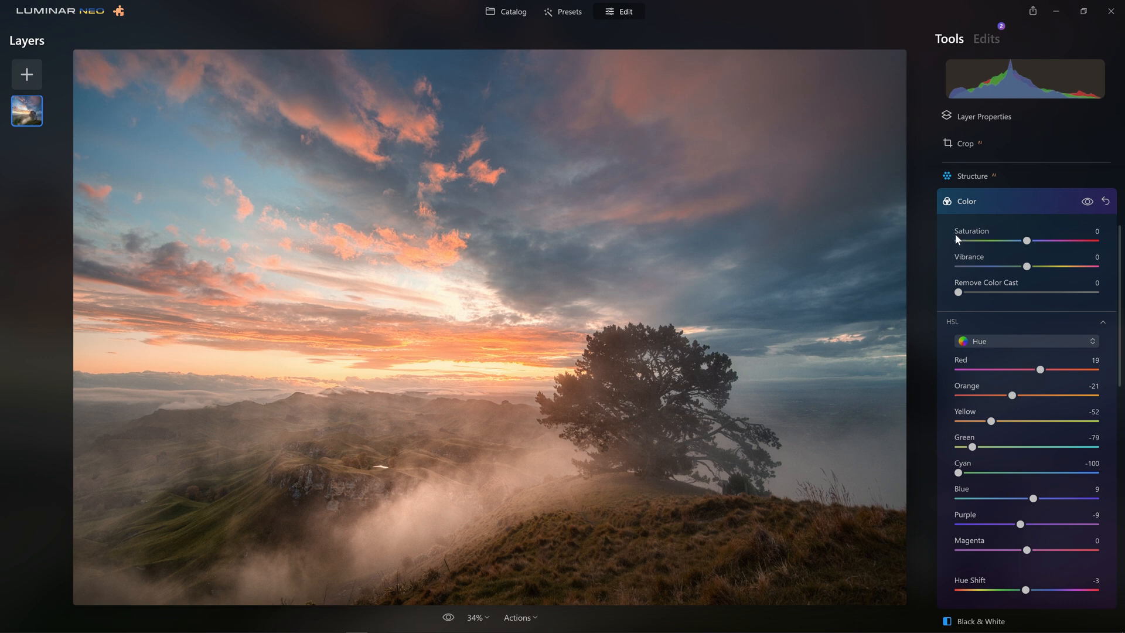
{"action": "left_click", "coordinate": [1086, 202]}
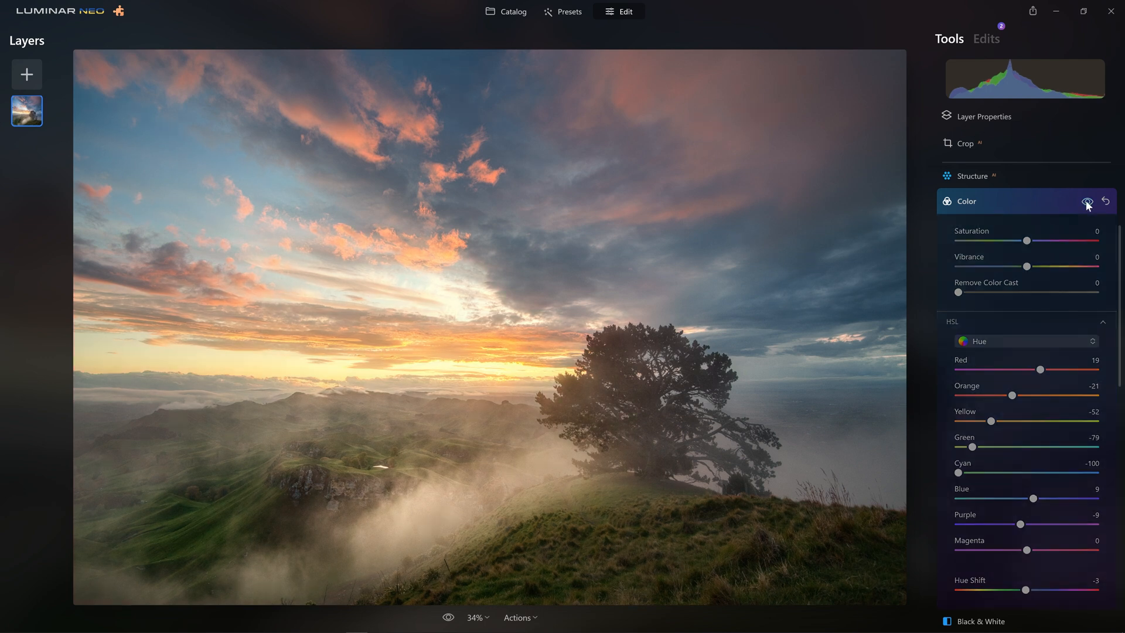
{"action": "left_click", "coordinate": [1086, 202]}
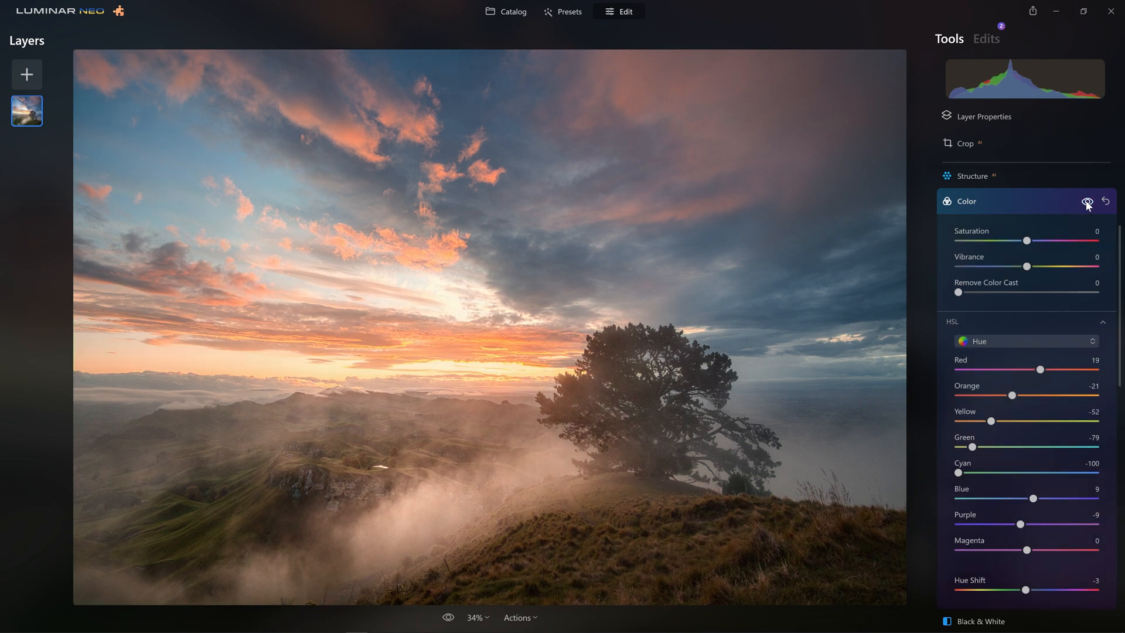
{"action": "left_click", "coordinate": [1086, 202]}
{"action": "left_click", "coordinate": [1086, 202]}
{"action": "left_click", "coordinate": [1086, 203]}
{"action": "left_click", "coordinate": [1086, 202]}
{"action": "left_click", "coordinate": [1010, 199]}
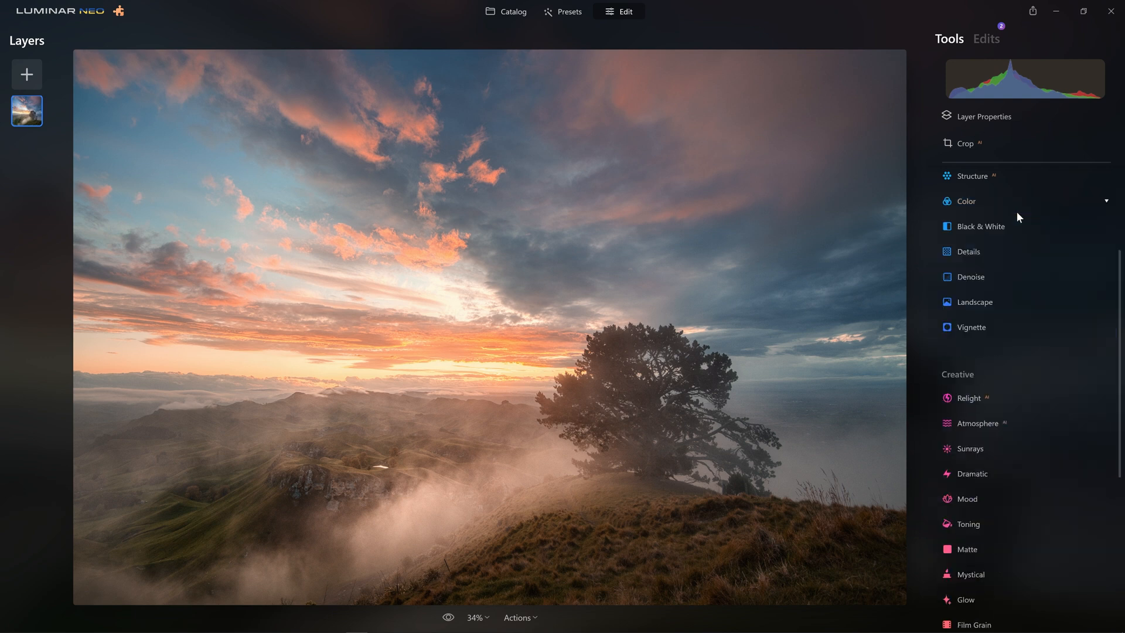
Step: Reduce the photo's noise with a Luminosity Denoise of 41, and compare it with the unfiltered version at 100% zoom
{"action": "left_click", "coordinate": [502, 401]}
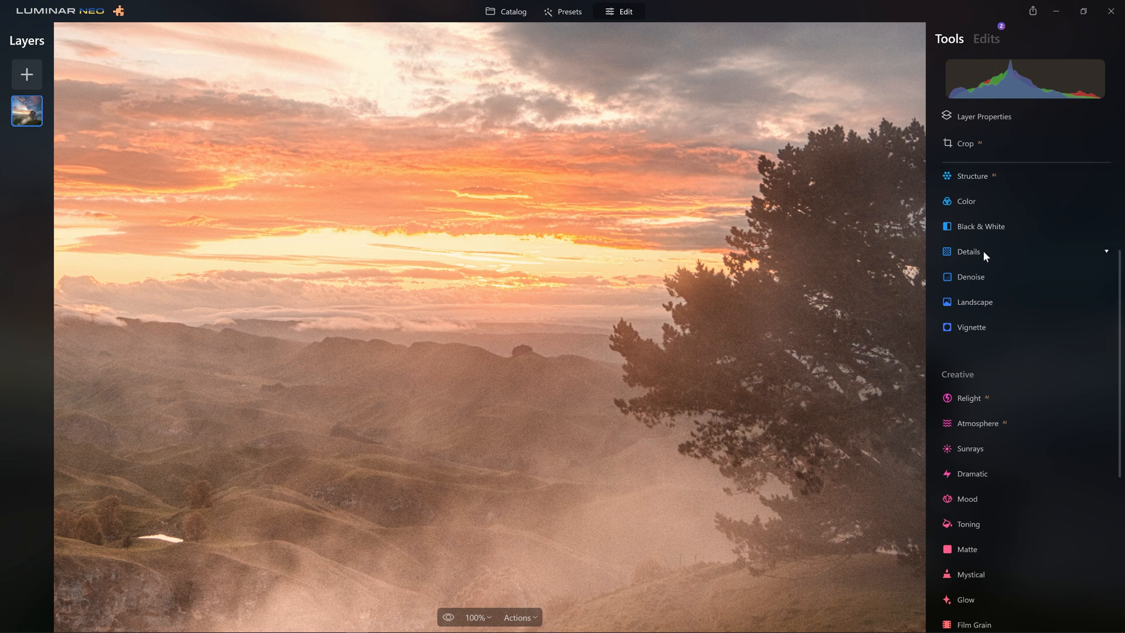
{"action": "left_click", "coordinate": [990, 275]}
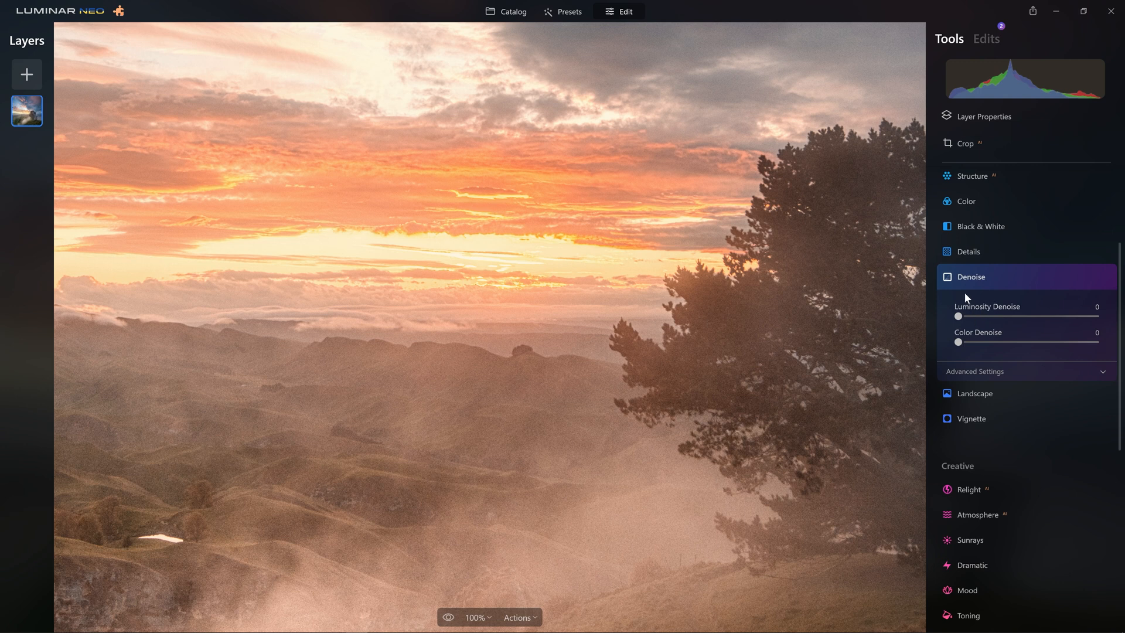
{"action": "left_click_drag", "start_coordinate": [957, 316], "coordinate": [1095, 317]}
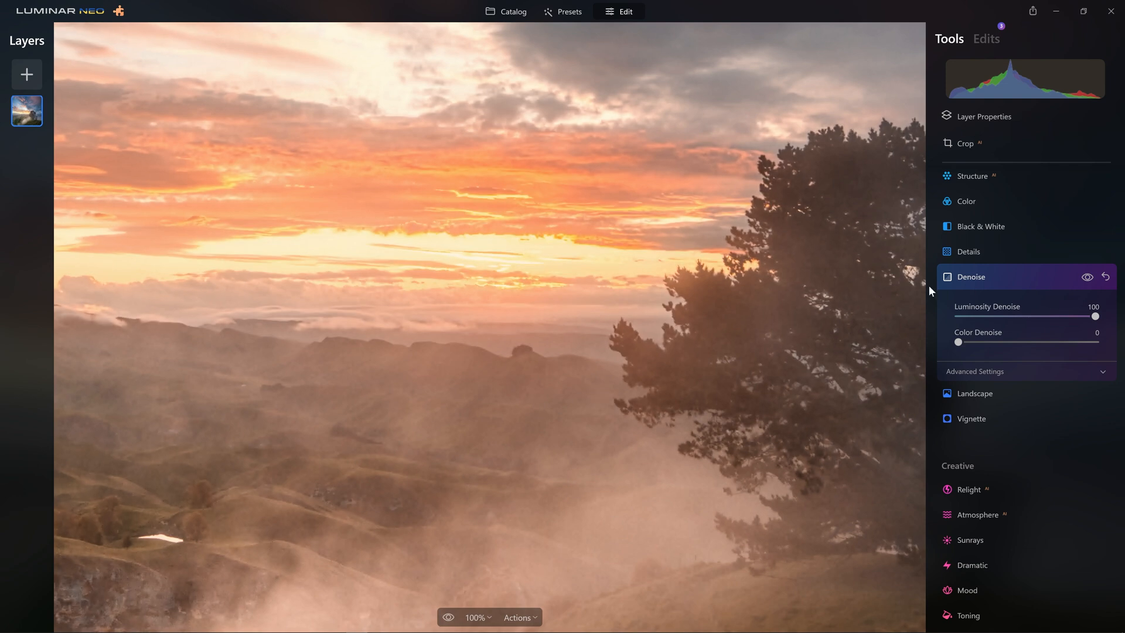
{"action": "left_click", "coordinate": [1090, 318]}
{"action": "left_click_drag", "start_coordinate": [1090, 318], "coordinate": [1040, 317]}
{"action": "left_click_drag", "start_coordinate": [1021, 322], "coordinate": [1015, 322]}
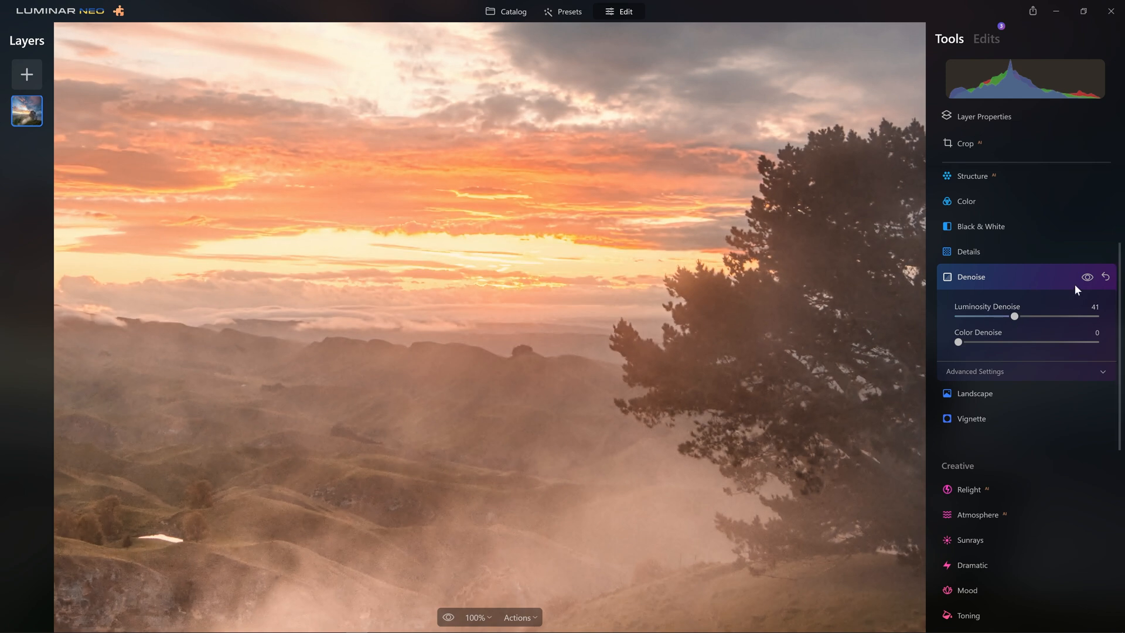
{"action": "left_click", "coordinate": [1087, 278]}
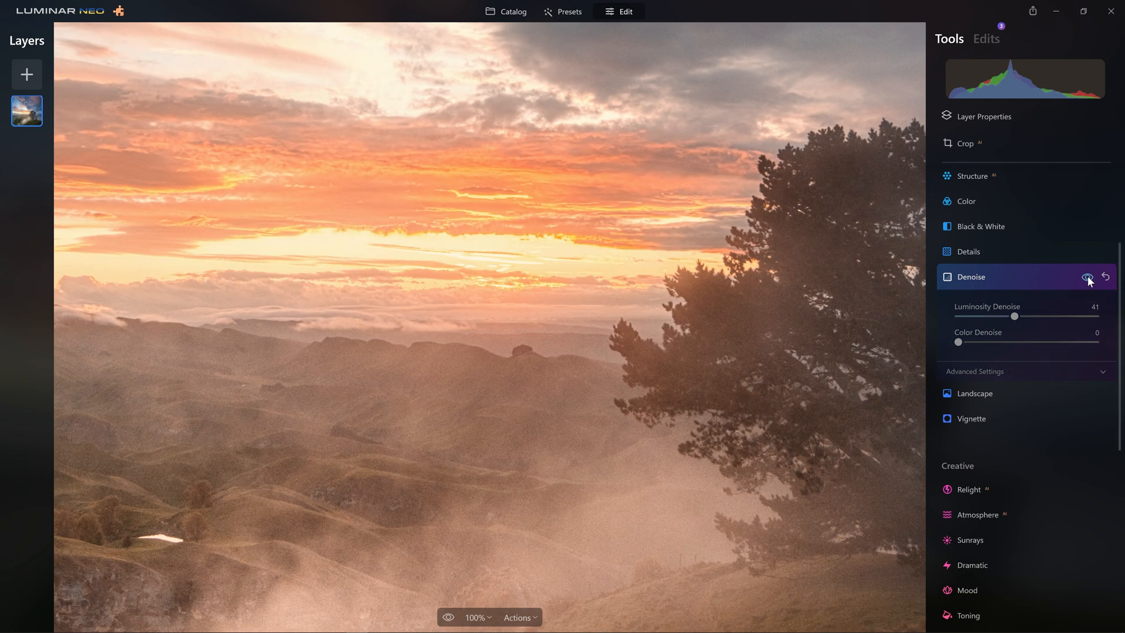
{"action": "left_click", "coordinate": [1087, 278]}
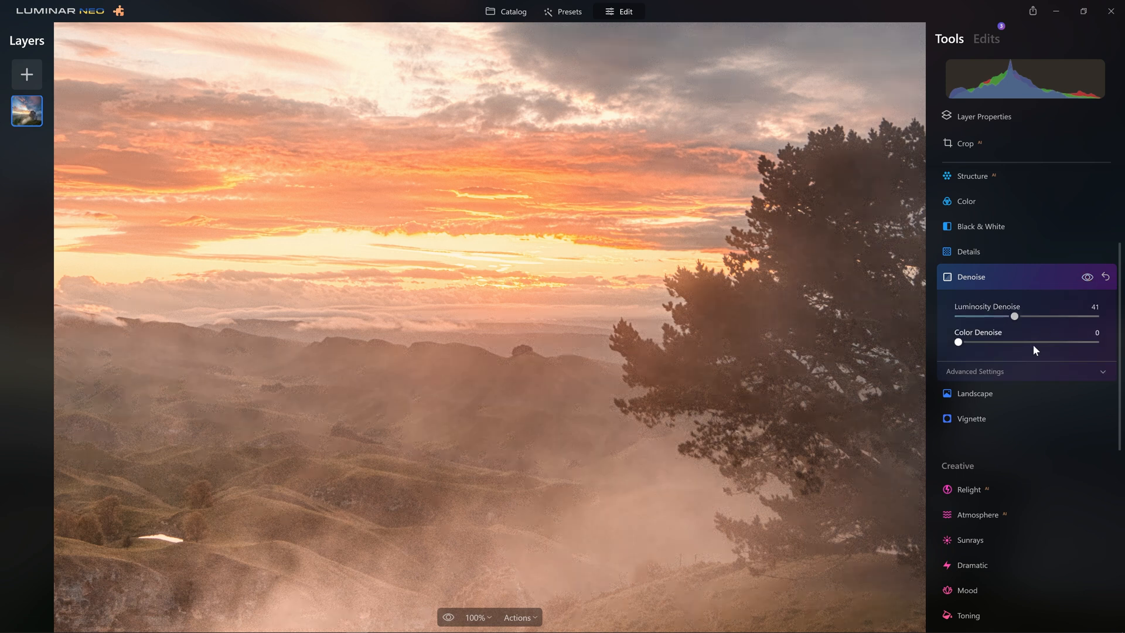
Step: Sharpen the photo in the Details tool with a Sharpen value of 32
{"action": "left_click", "coordinate": [975, 249]}
{"action": "left_click_drag", "start_coordinate": [958, 382], "coordinate": [1004, 383]}
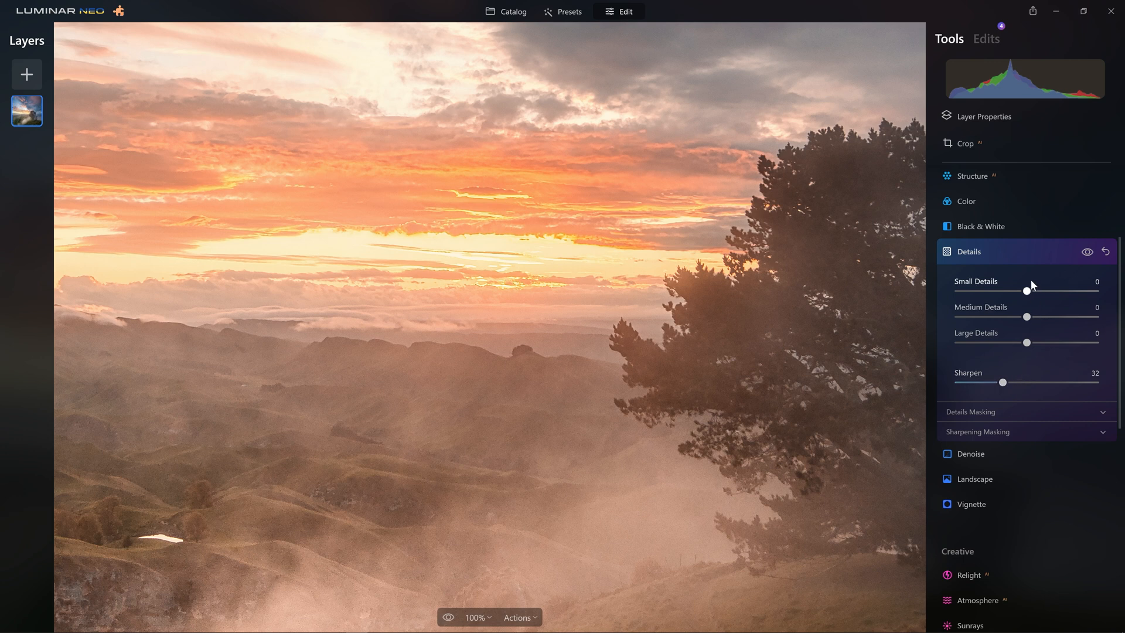
Step: Try Small, Medium and Large Details at 100 on the whole photo, and reset all three to 0
{"action": "left_click_drag", "start_coordinate": [1029, 293], "coordinate": [1093, 291]}
{"action": "left_click_drag", "start_coordinate": [1026, 317], "coordinate": [1100, 321]}
{"action": "left_click", "coordinate": [1096, 342]}
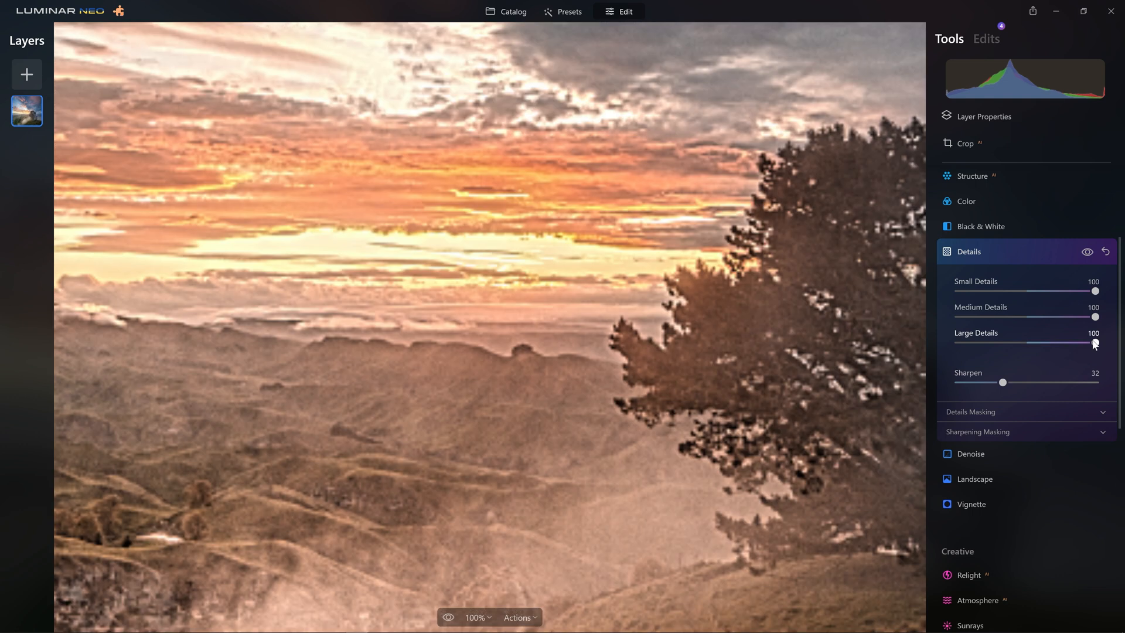
{"action": "left_click", "coordinate": [725, 335]}
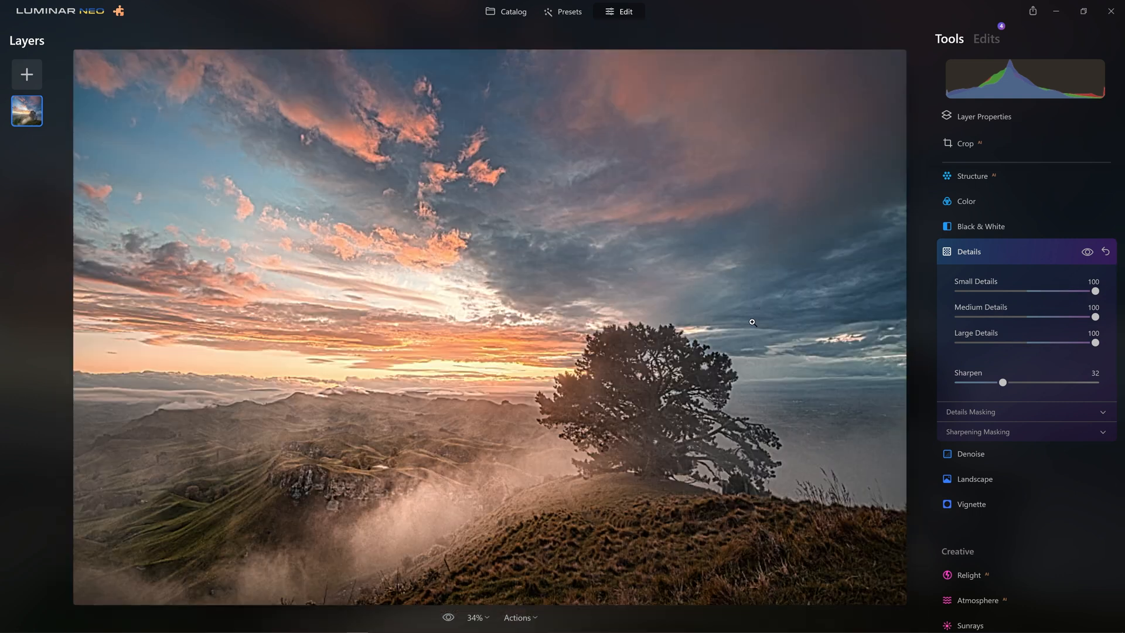
{"action": "double_click", "coordinate": [1094, 291]}
{"action": "double_click", "coordinate": [1095, 317]}
{"action": "double_click", "coordinate": [1095, 342]}
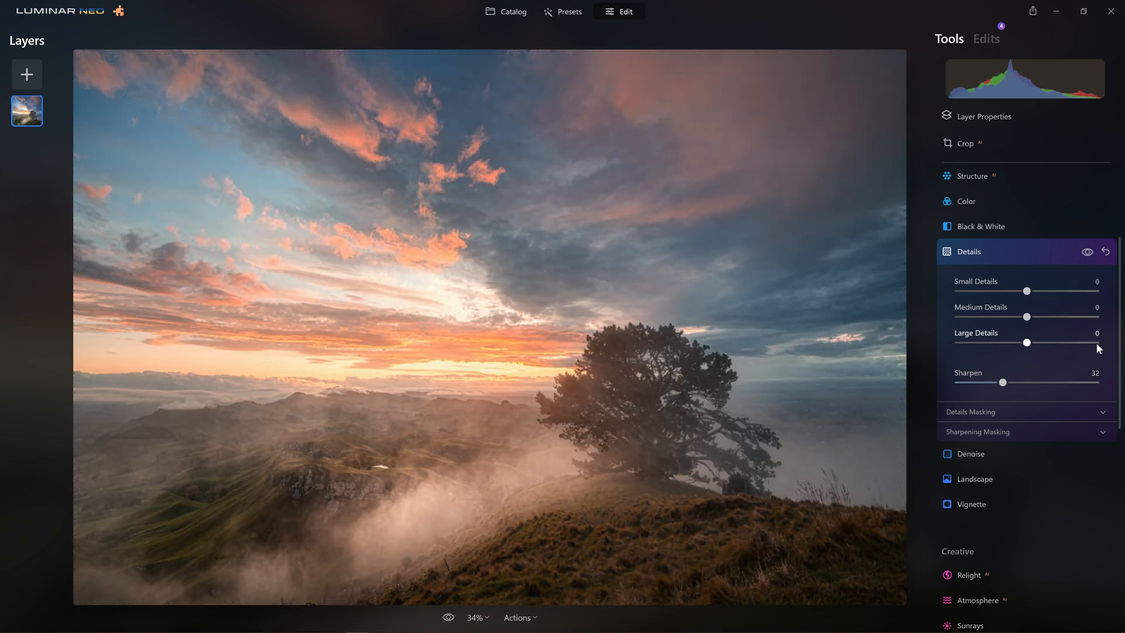
{"action": "left_click_drag", "start_coordinate": [1028, 342], "coordinate": [1095, 344]}
{"action": "double_click", "coordinate": [1095, 342]}
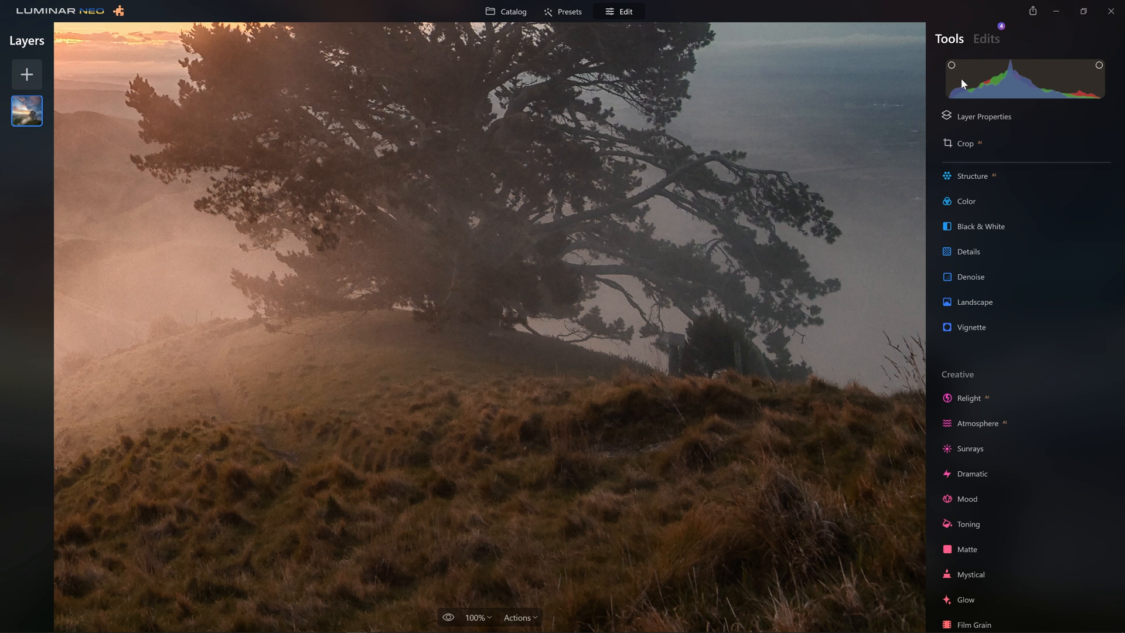
Step: Reopen the applied Details edit, set Small Details to 8, Medium Details to 9 and Large Details to 5, and compare before and after
{"action": "left_click", "coordinate": [988, 45]}
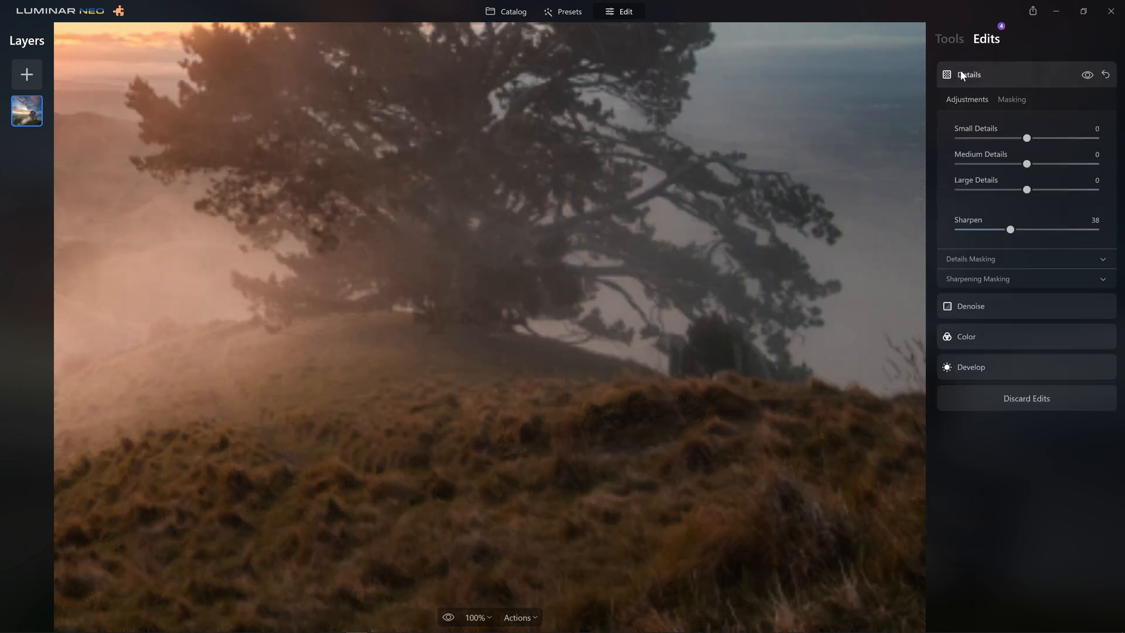
{"action": "left_click_drag", "start_coordinate": [1031, 138], "coordinate": [1031, 195]}
{"action": "left_click_drag", "start_coordinate": [1034, 138], "coordinate": [1032, 139]}
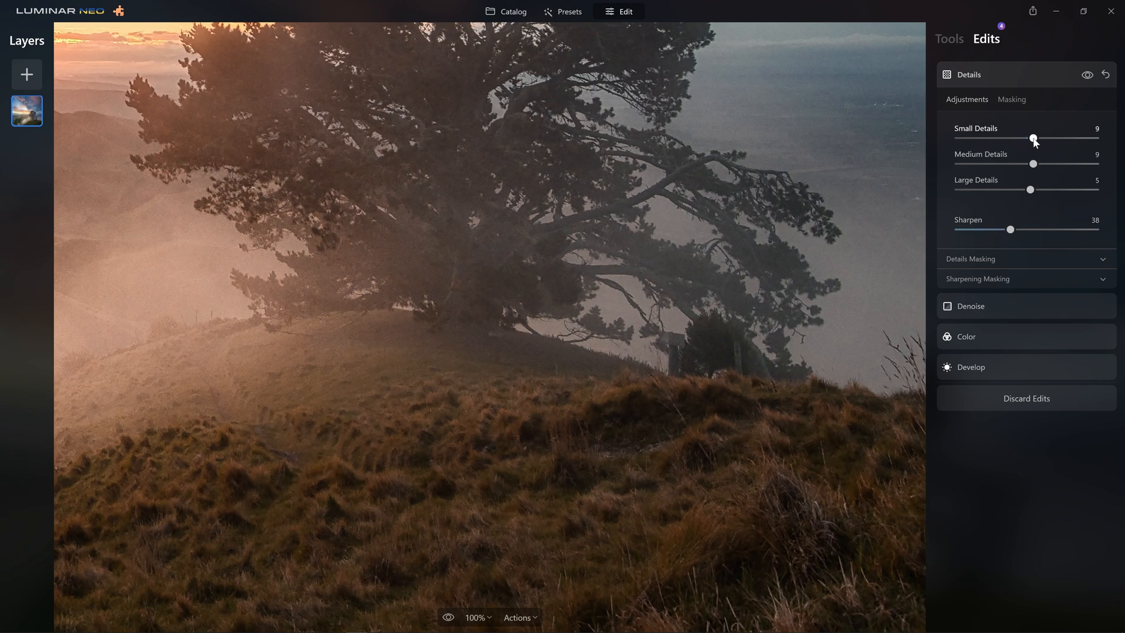
{"action": "left_click", "coordinate": [1087, 75]}
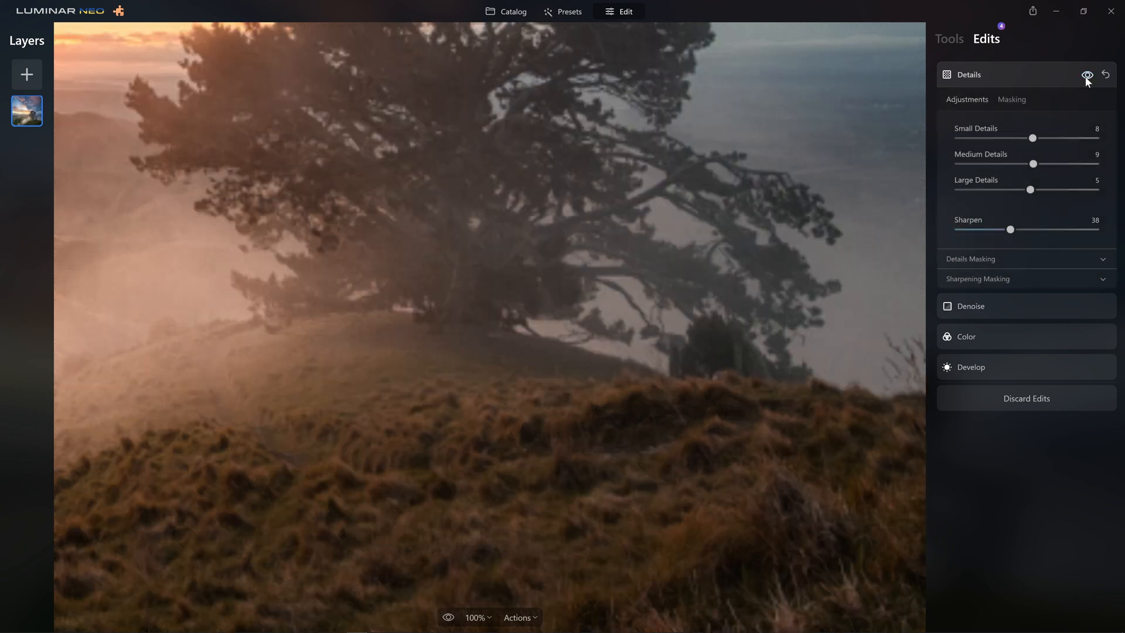
{"action": "left_click", "coordinate": [1085, 78]}
{"action": "left_click", "coordinate": [1086, 77]}
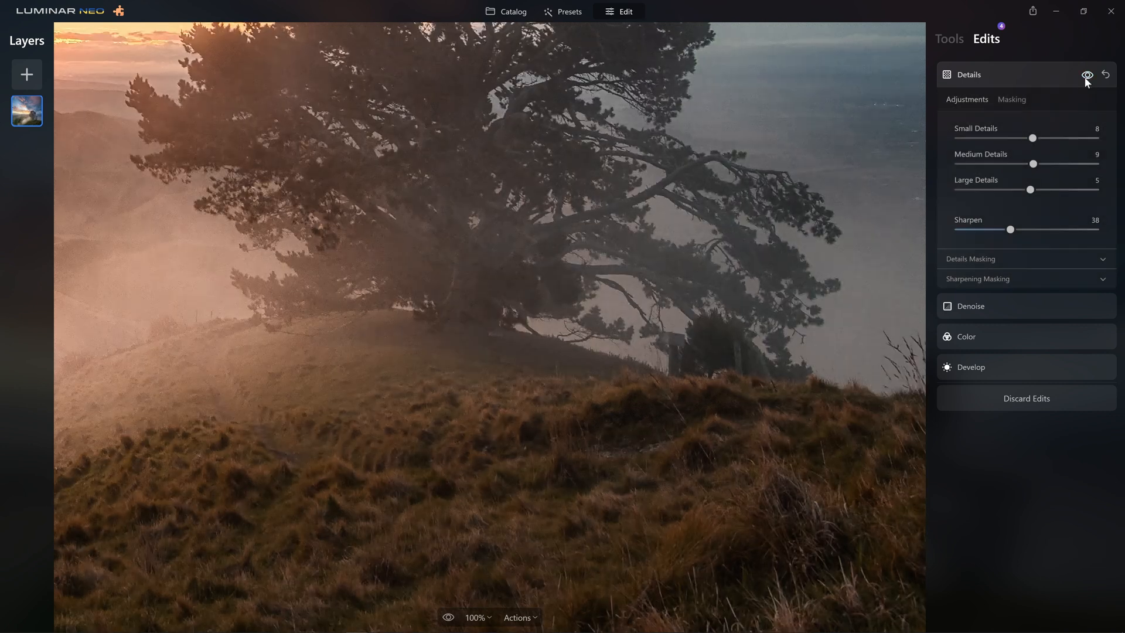
{"action": "left_click", "coordinate": [1035, 73]}
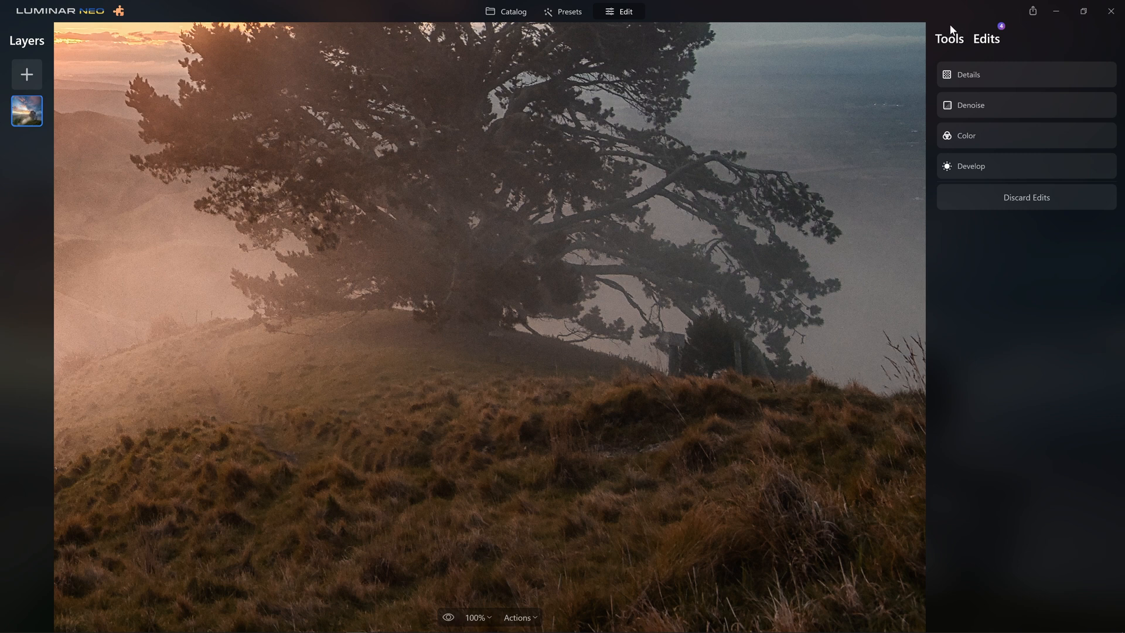
Step: Apply the Landscape tool to the photo with Dehaze at 9 and Golden Hour at 100
{"action": "left_click", "coordinate": [949, 39]}
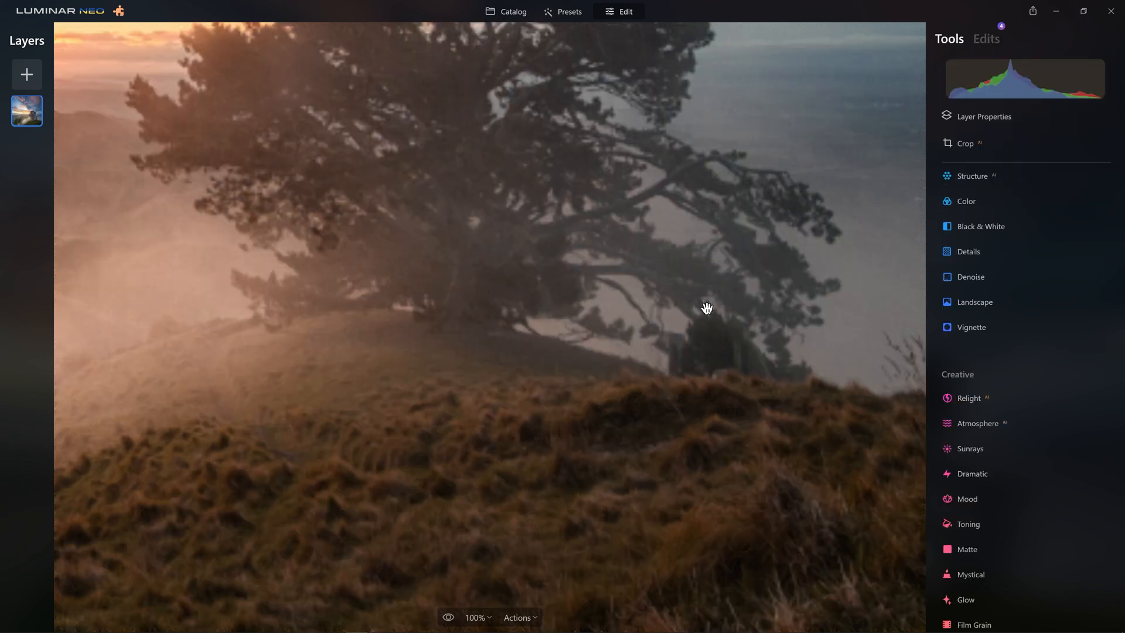
{"action": "left_click", "coordinate": [709, 308]}
{"action": "left_click", "coordinate": [968, 306]}
{"action": "left_click_drag", "start_coordinate": [962, 336], "coordinate": [1096, 342]}
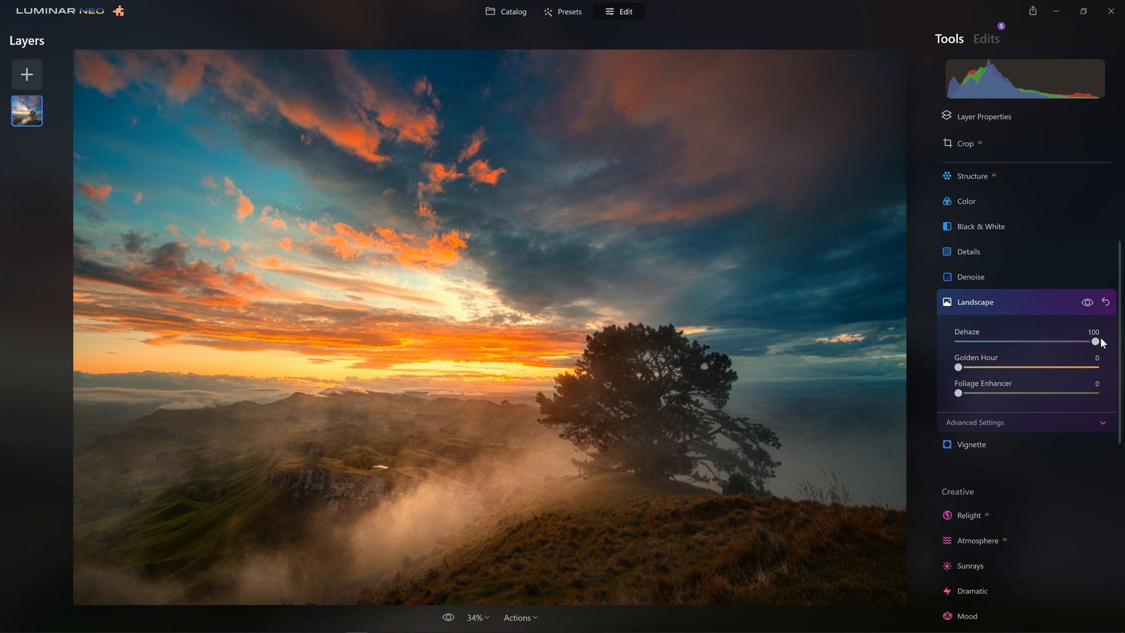
{"action": "left_click_drag", "start_coordinate": [1095, 341], "coordinate": [1112, 379]}
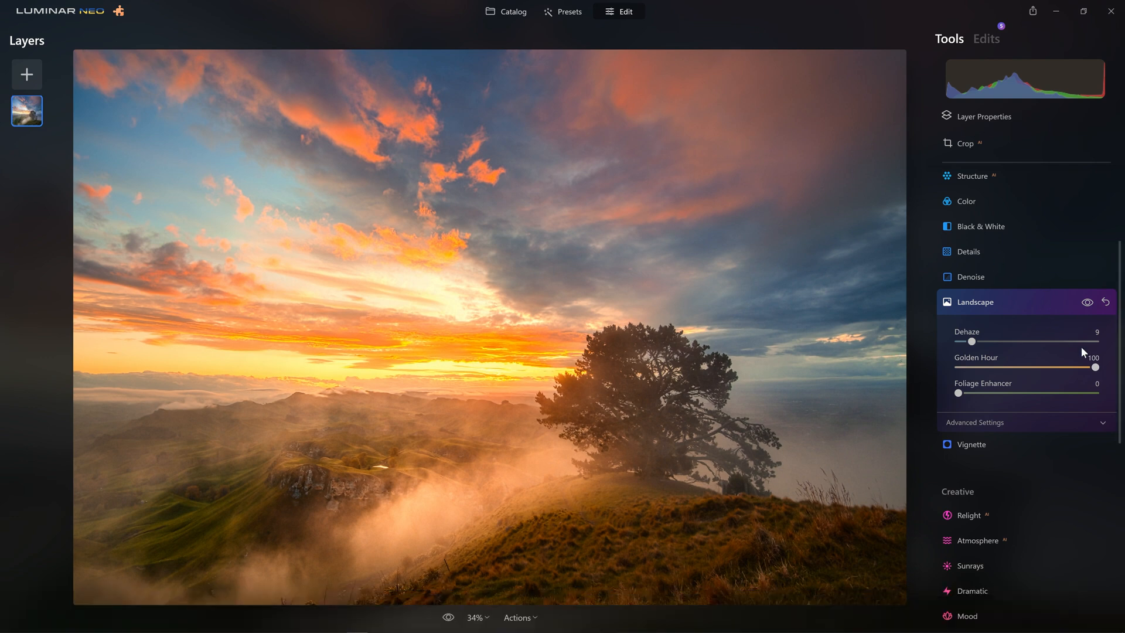
Step: Set Golden Hour to 13 and compare the photo with and without the Landscape edit
{"action": "left_click_drag", "start_coordinate": [1100, 367], "coordinate": [959, 373]}
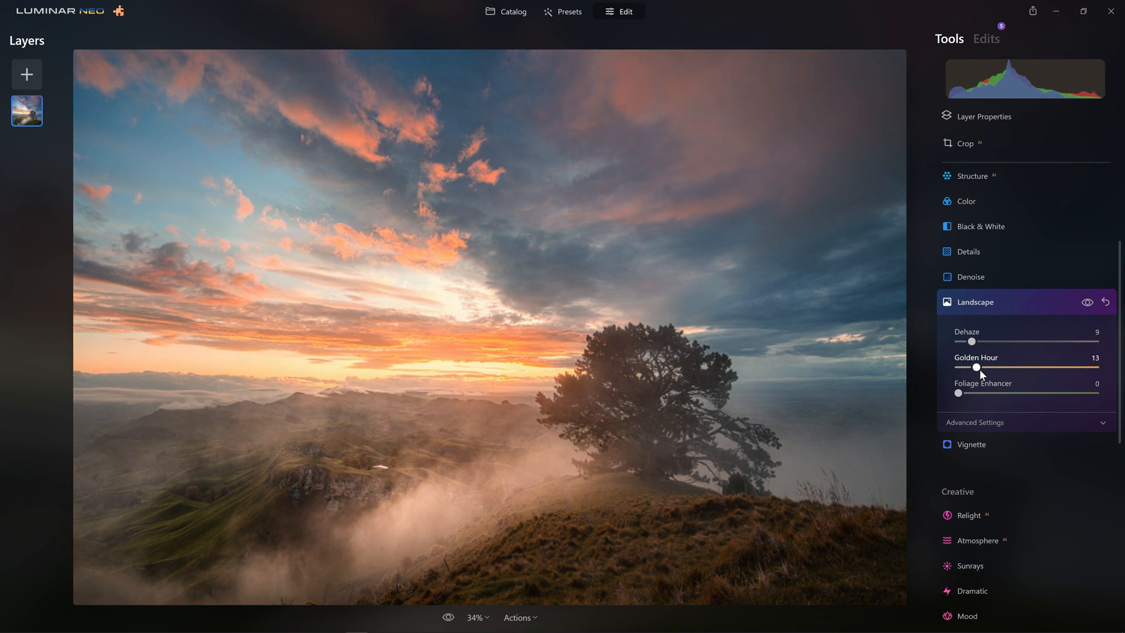
{"action": "left_click", "coordinate": [1084, 305]}
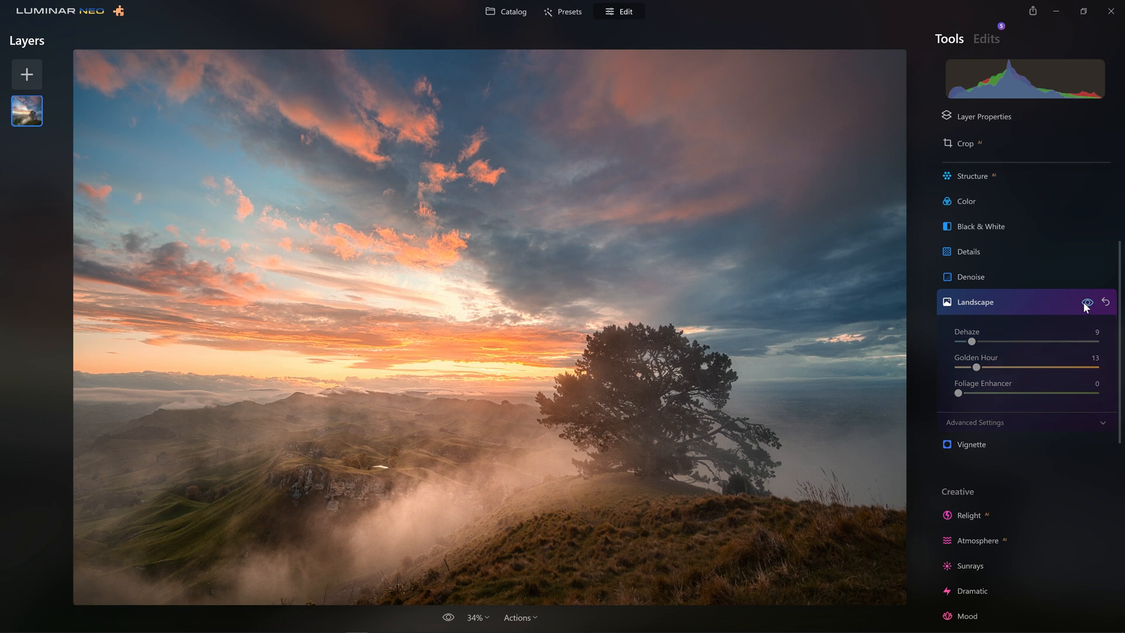
{"action": "left_click", "coordinate": [1085, 305]}
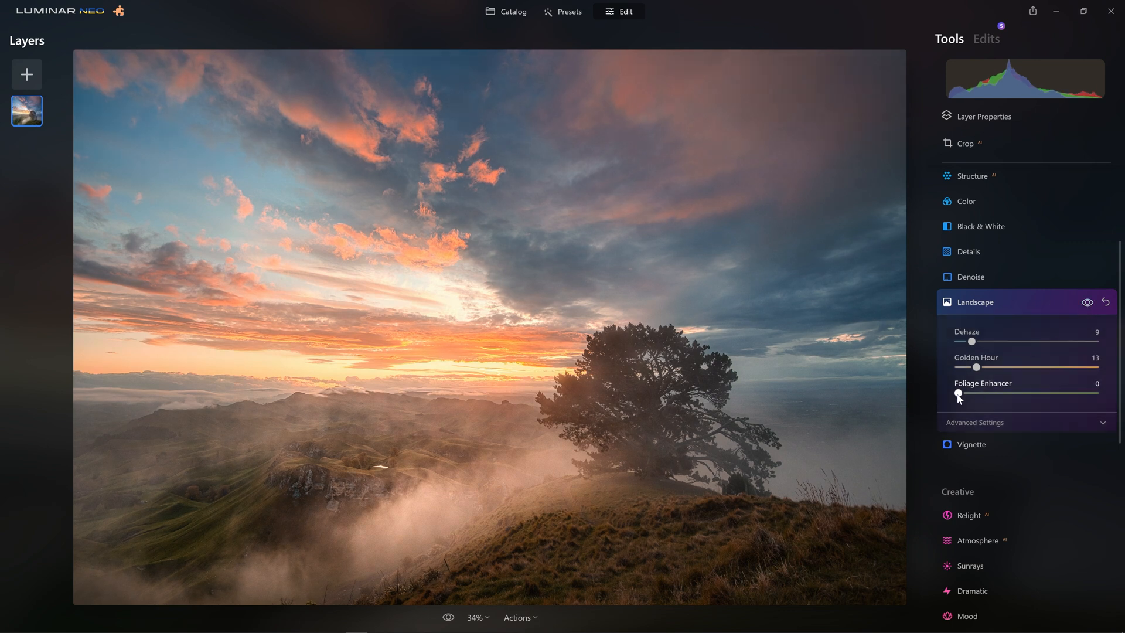
Step: Try a strong Foliage Enhancer effect on the photo and reset it to 0
{"action": "left_click_drag", "start_coordinate": [958, 394], "coordinate": [1105, 392]}
{"action": "left_click_drag", "start_coordinate": [1095, 393], "coordinate": [1074, 394]}
{"action": "left_click", "coordinate": [956, 398]}
Step: Apply a Vignette with Amount at -100, Roundness at 41, Feather at 100 and Inner Light at 14
{"action": "left_click", "coordinate": [972, 444]}
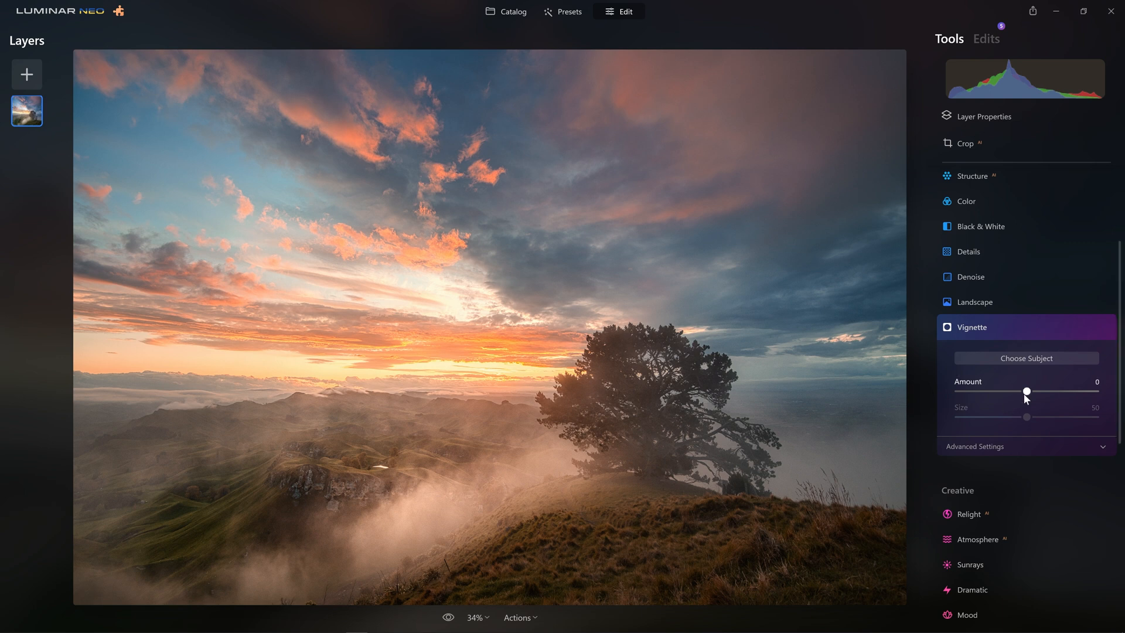
{"action": "left_click_drag", "start_coordinate": [1025, 398], "coordinate": [941, 391]}
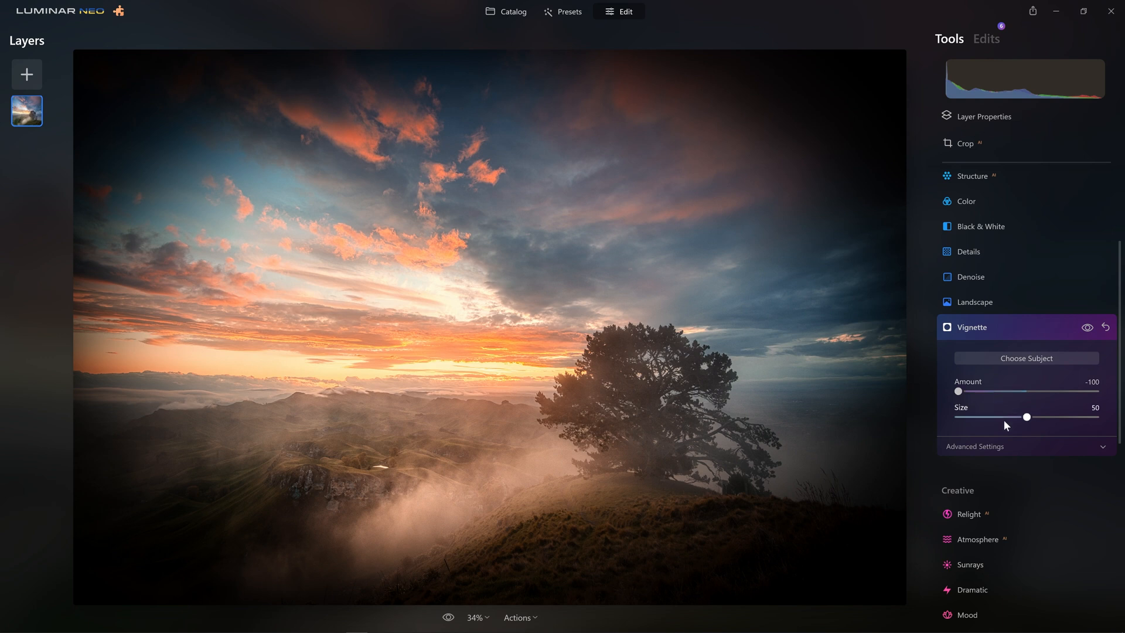
{"action": "left_click", "coordinate": [993, 446]}
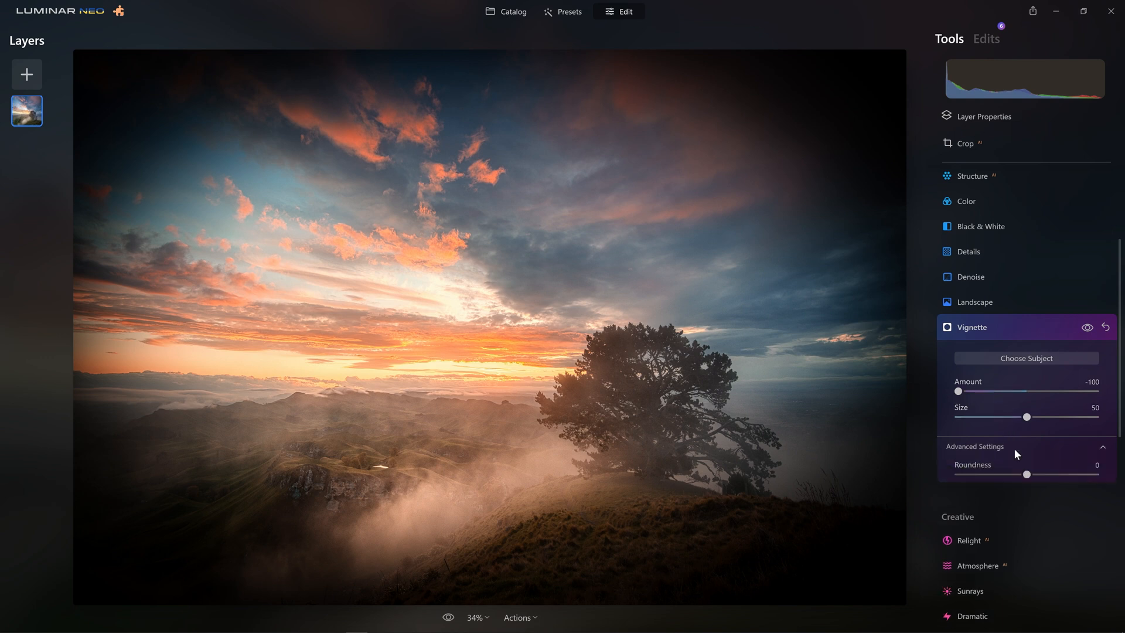
{"action": "left_click_drag", "start_coordinate": [1026, 404], "coordinate": [1100, 429]}
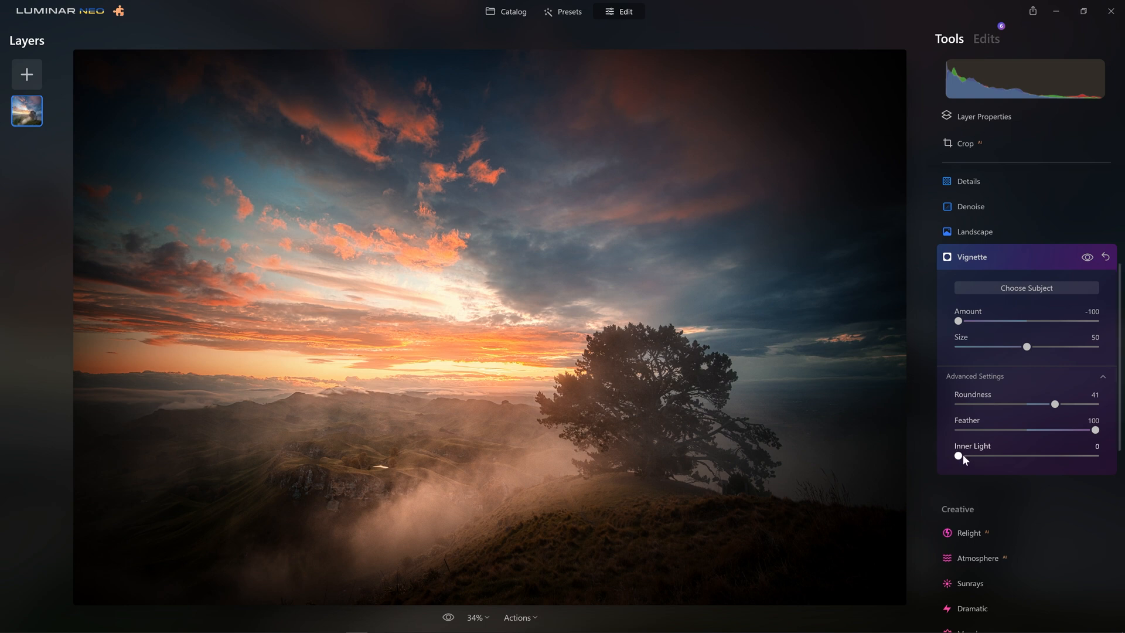
{"action": "left_click_drag", "start_coordinate": [994, 458], "coordinate": [981, 462]}
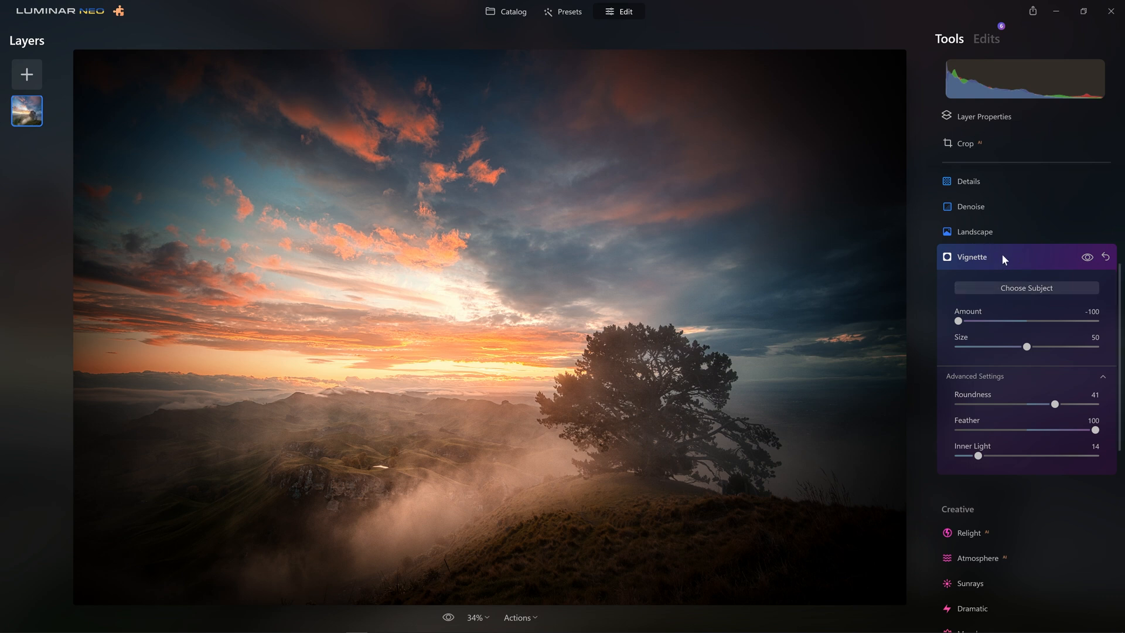
Step: Try different vignette subject positions across the photo and center it on the mist just beside the tree
{"action": "left_click", "coordinate": [1019, 287]}
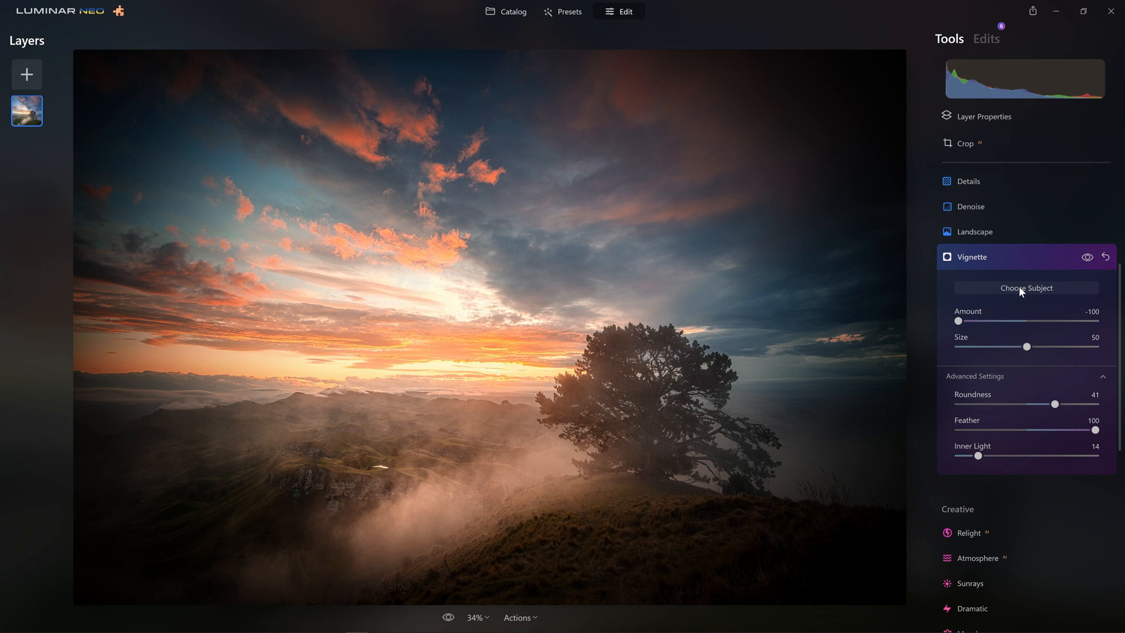
{"action": "left_click", "coordinate": [159, 91]}
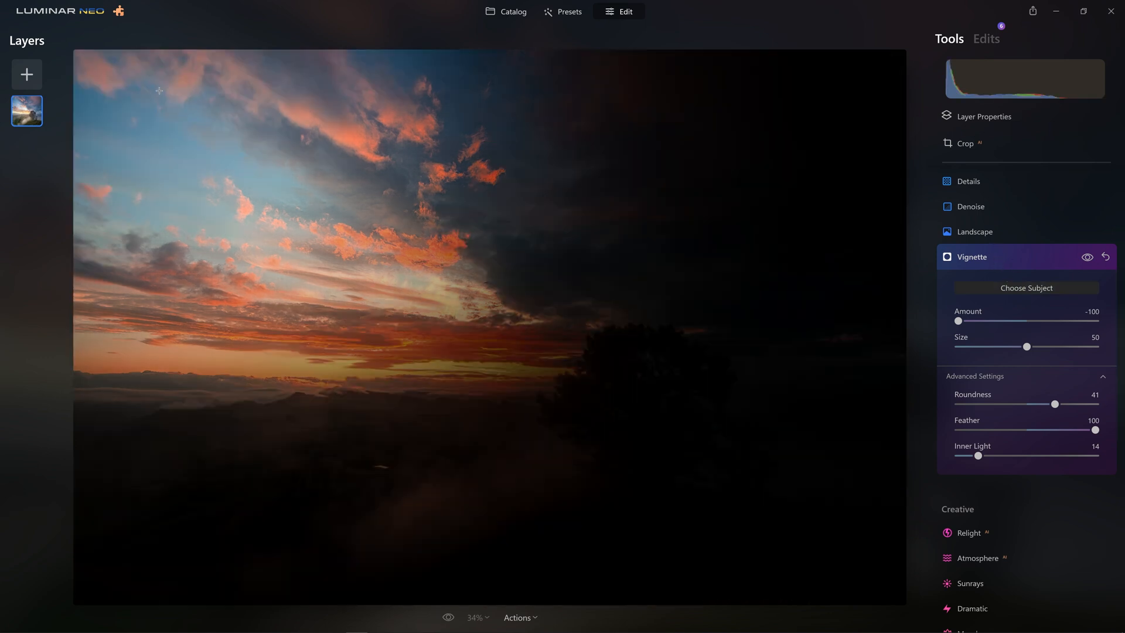
{"action": "left_click", "coordinate": [650, 213]}
{"action": "left_click", "coordinate": [765, 430]}
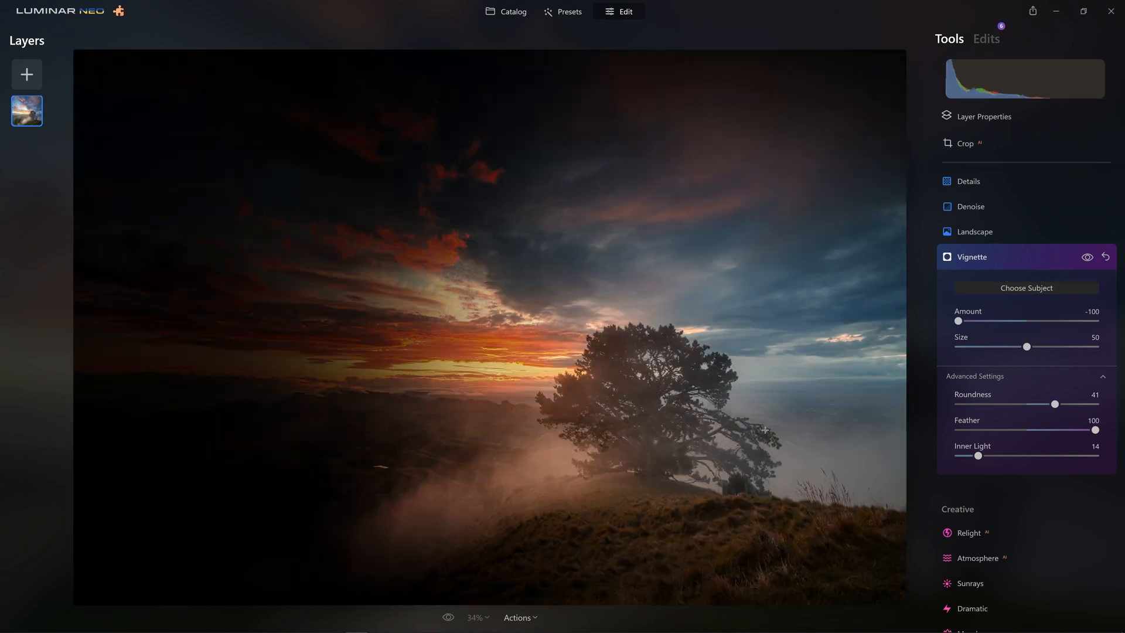
{"action": "left_click", "coordinate": [533, 436]}
{"action": "left_click", "coordinate": [233, 436]}
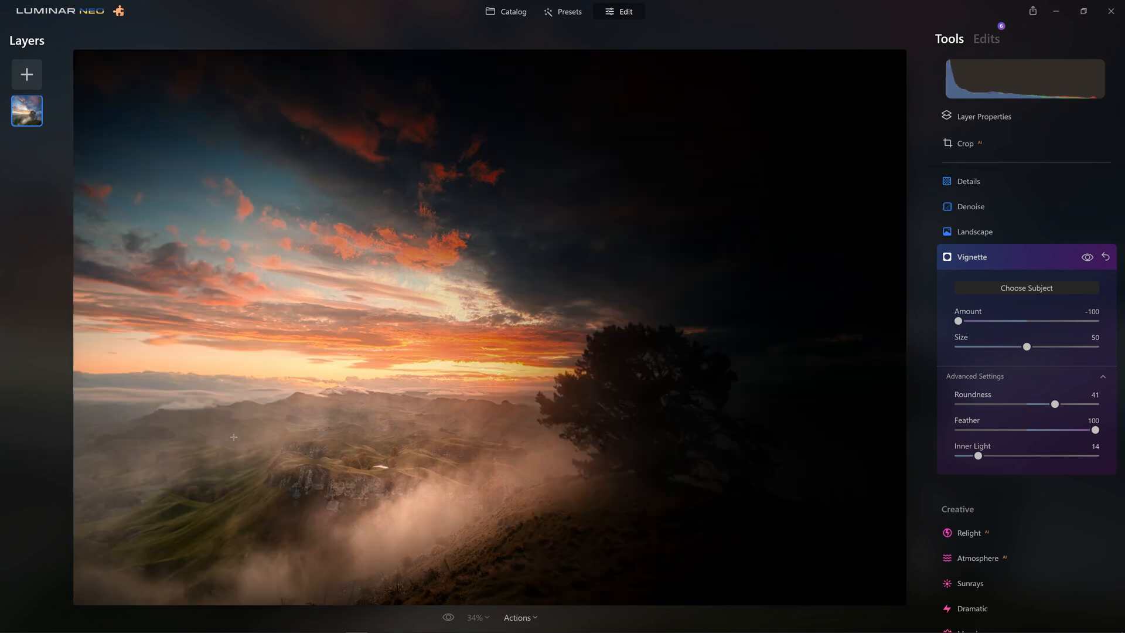
{"action": "left_click", "coordinate": [506, 397]}
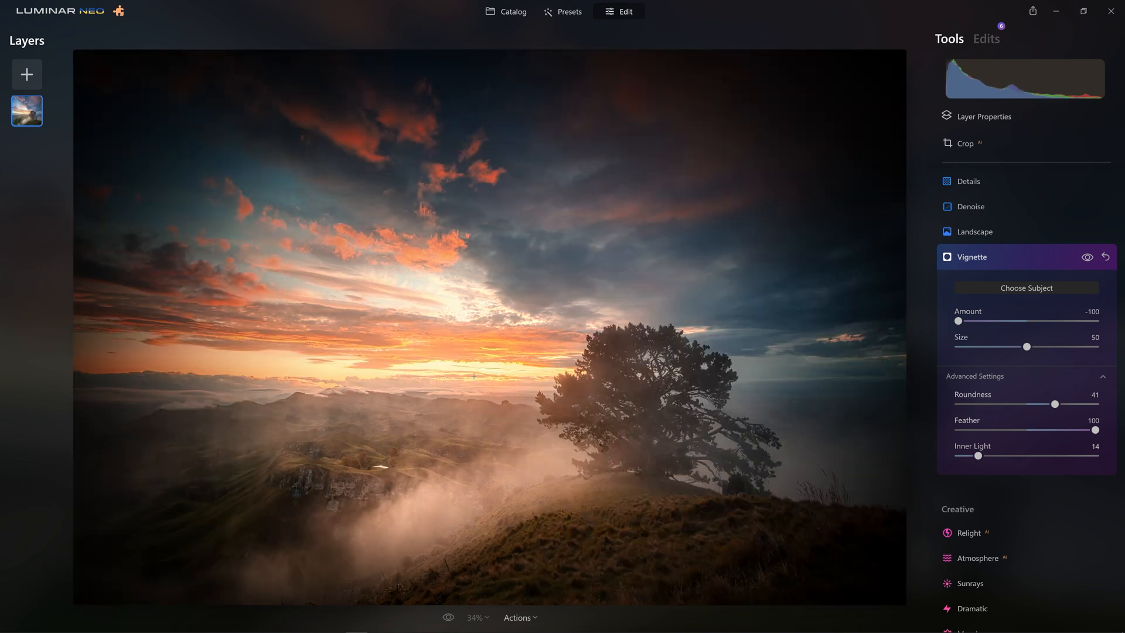
{"action": "left_click", "coordinate": [478, 450]}
{"action": "left_click", "coordinate": [548, 438]}
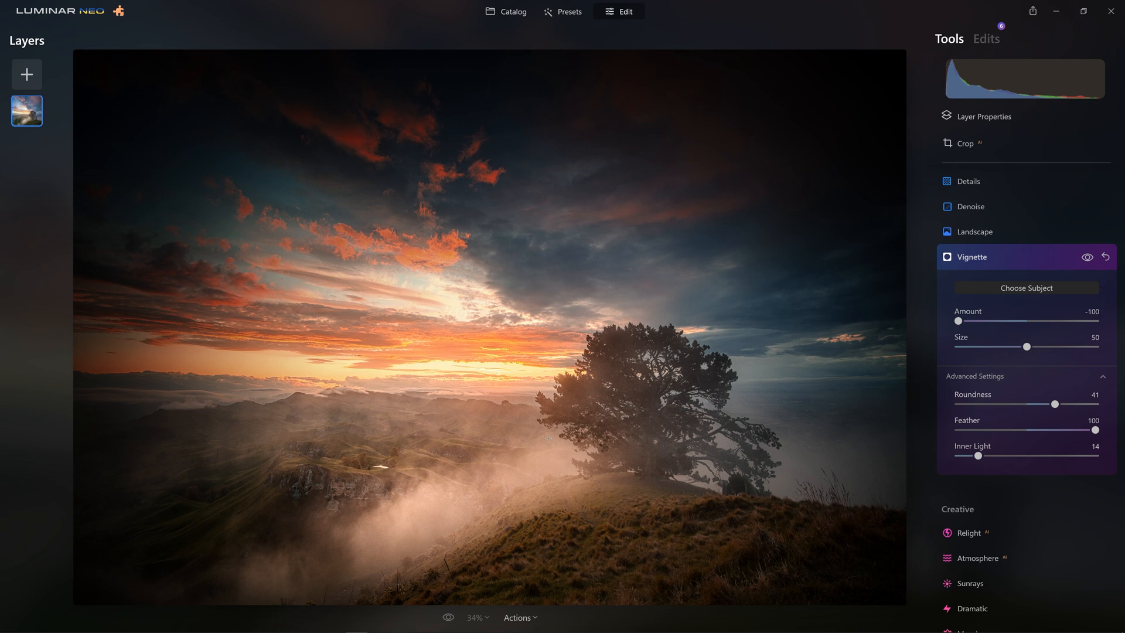
Step: Soften the vignette to an Amount of -50 and compare the photo with and without it
{"action": "left_click_drag", "start_coordinate": [960, 324], "coordinate": [1012, 320]}
{"action": "double_click", "coordinate": [1014, 319]}
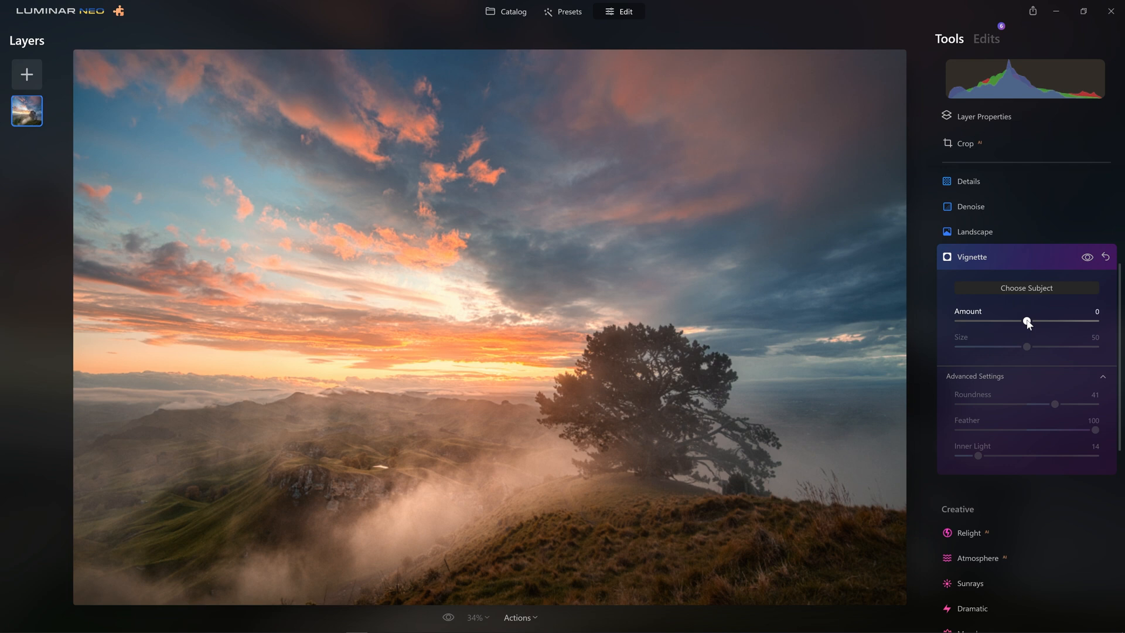
{"action": "left_click_drag", "start_coordinate": [1027, 322], "coordinate": [985, 324]}
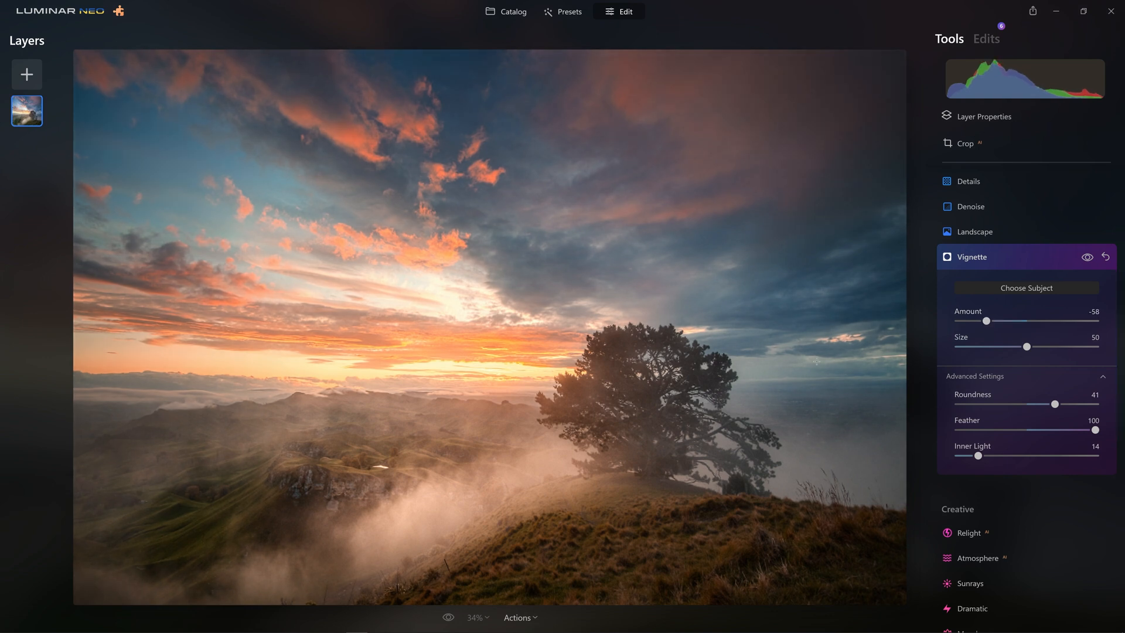
{"action": "mouse_move", "coordinate": [989, 324]}
{"action": "left_mouse_down"}
{"action": "mouse_move", "coordinate": [958, 323]}
{"action": "mouse_move", "coordinate": [992, 322]}
{"action": "left_mouse_up"}
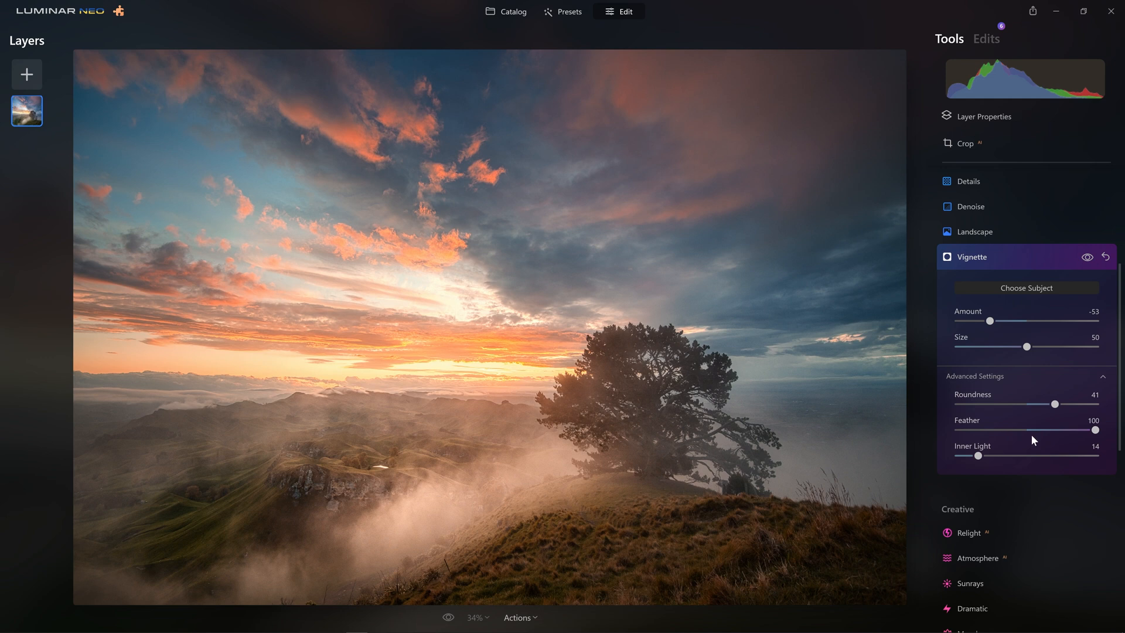
{"action": "left_click_drag", "start_coordinate": [986, 316], "coordinate": [992, 321]}
{"action": "left_click", "coordinate": [1087, 258]}
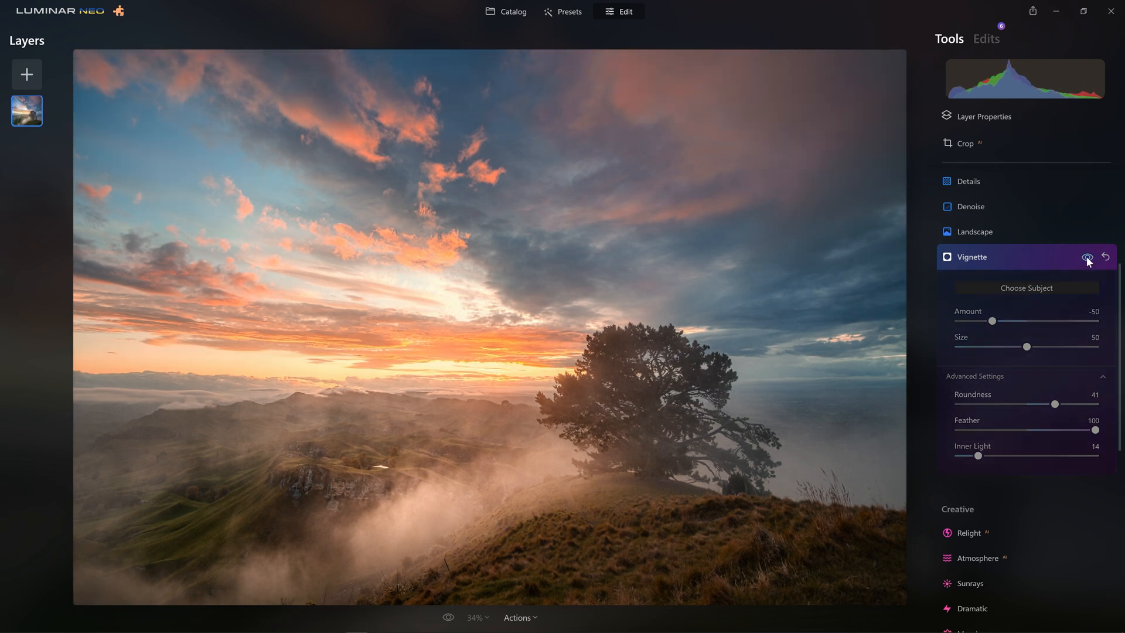
{"action": "left_click", "coordinate": [1087, 258]}
{"action": "left_click", "coordinate": [1087, 258]}
{"action": "left_click", "coordinate": [1087, 258]}
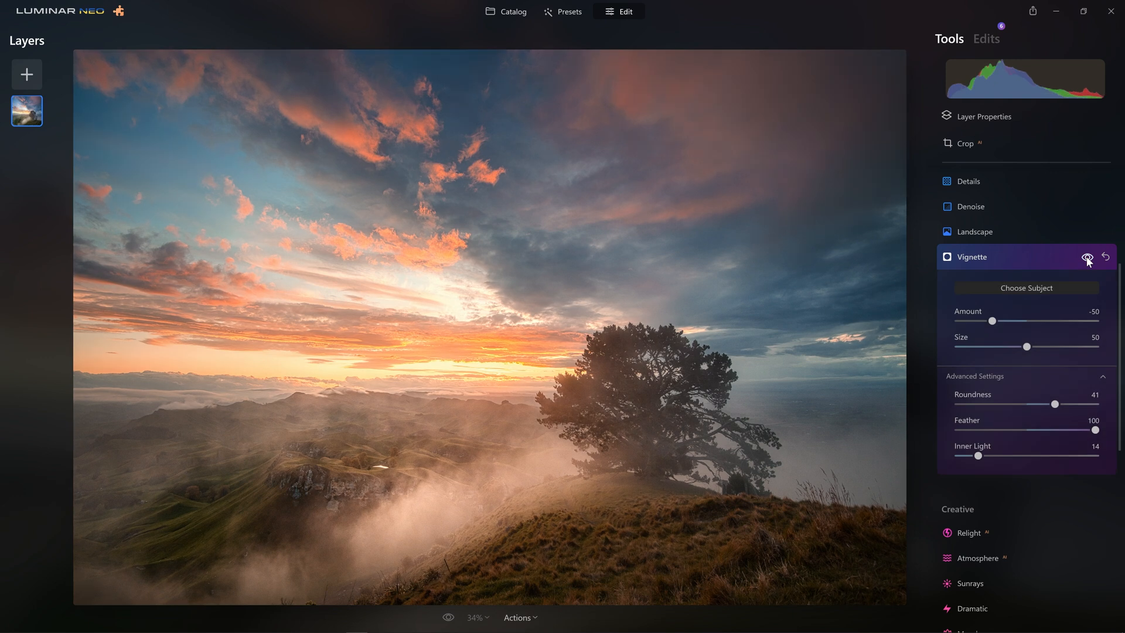
{"action": "left_click", "coordinate": [1065, 259]}
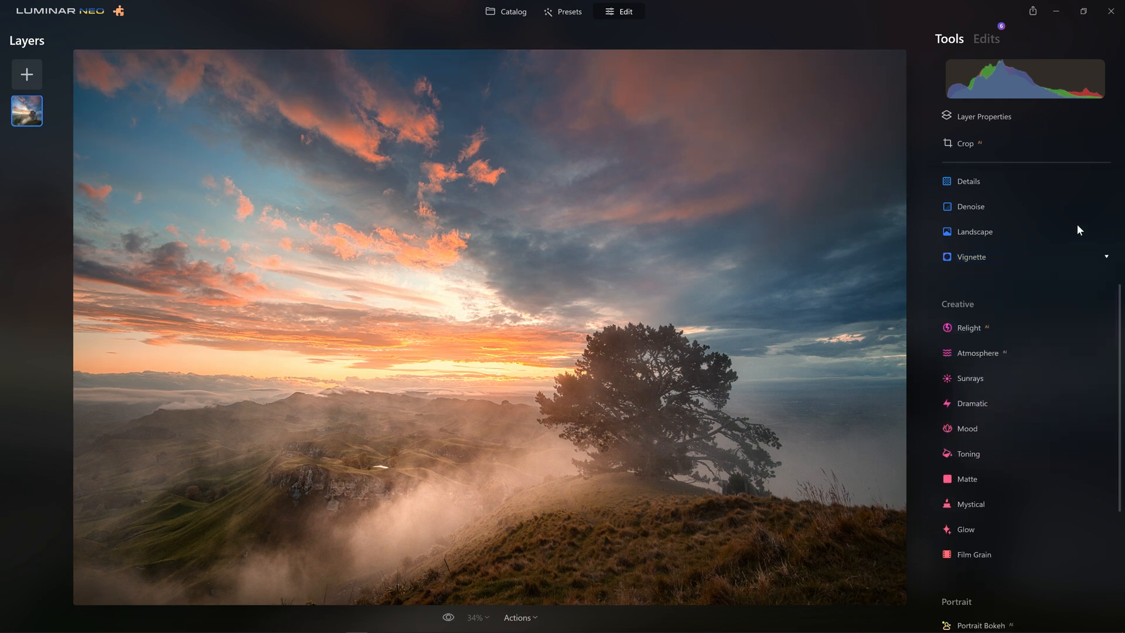
Step: Brighten the foreground in the Relight tool with Brightness Near at 29 and compare before and after
{"action": "left_click", "coordinate": [967, 328]}
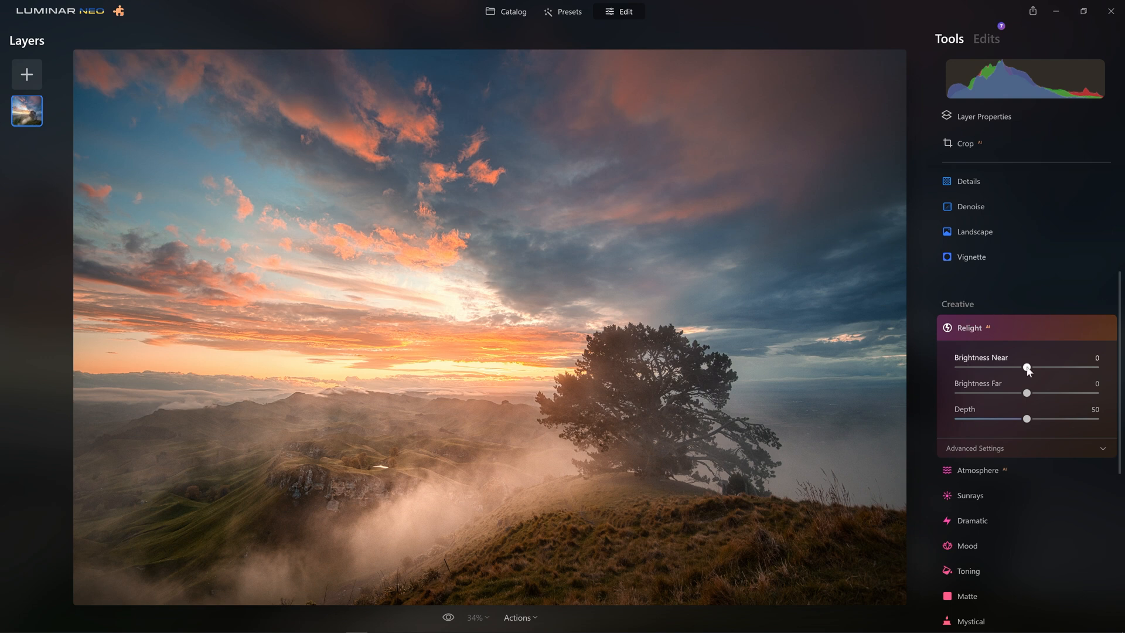
{"action": "left_click_drag", "start_coordinate": [1027, 367], "coordinate": [1100, 376]}
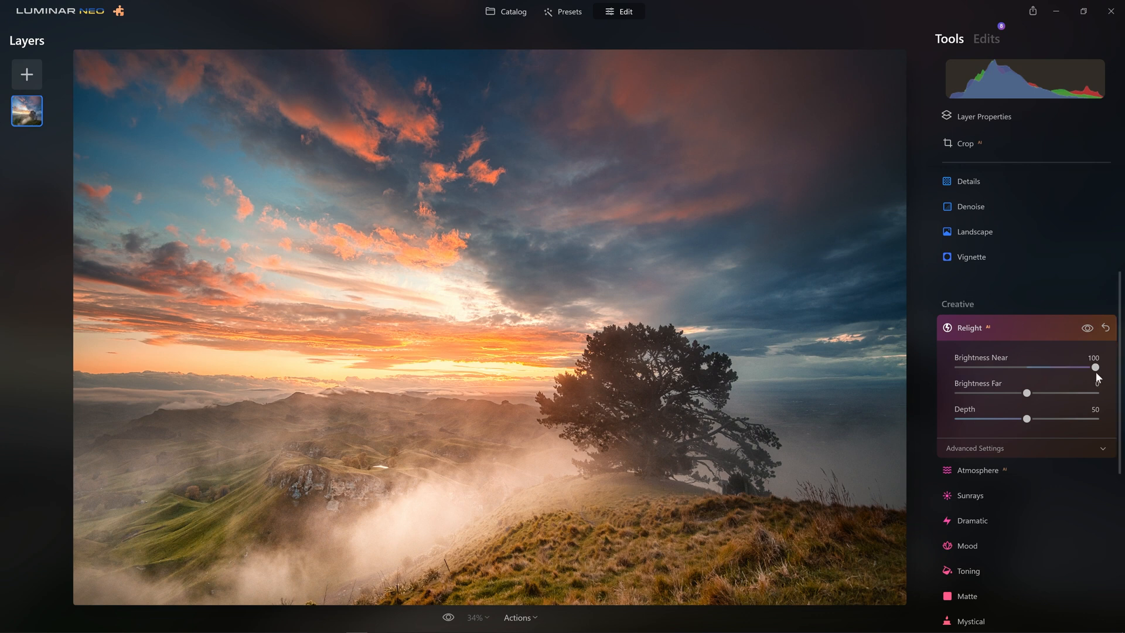
{"action": "left_click_drag", "start_coordinate": [1095, 367], "coordinate": [1032, 370]}
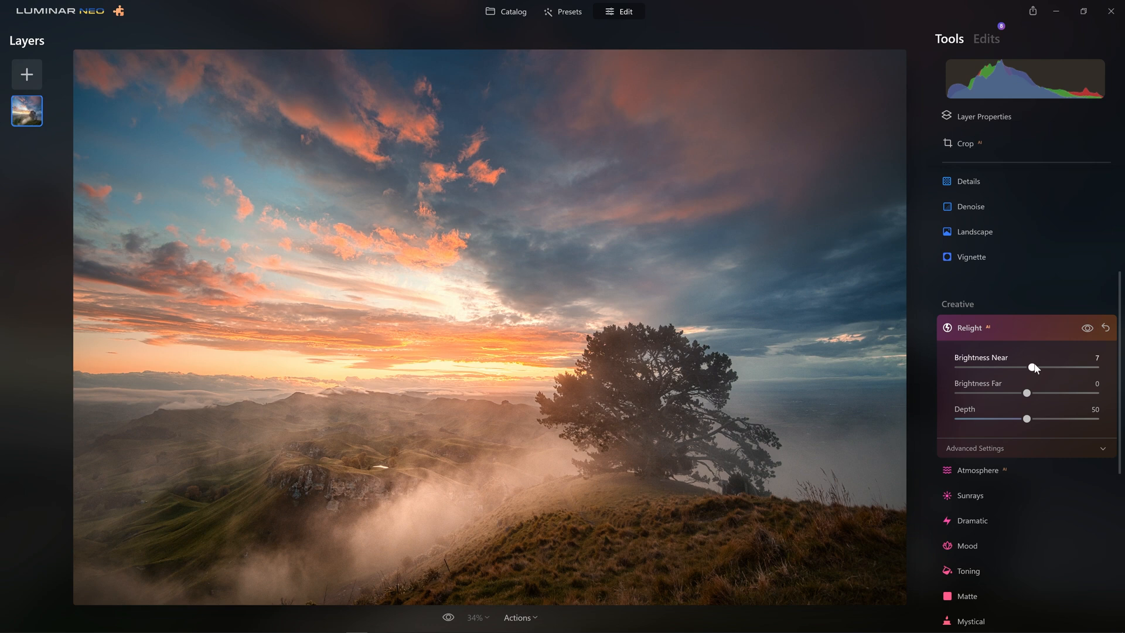
{"action": "left_click_drag", "start_coordinate": [1035, 367], "coordinate": [1046, 371]}
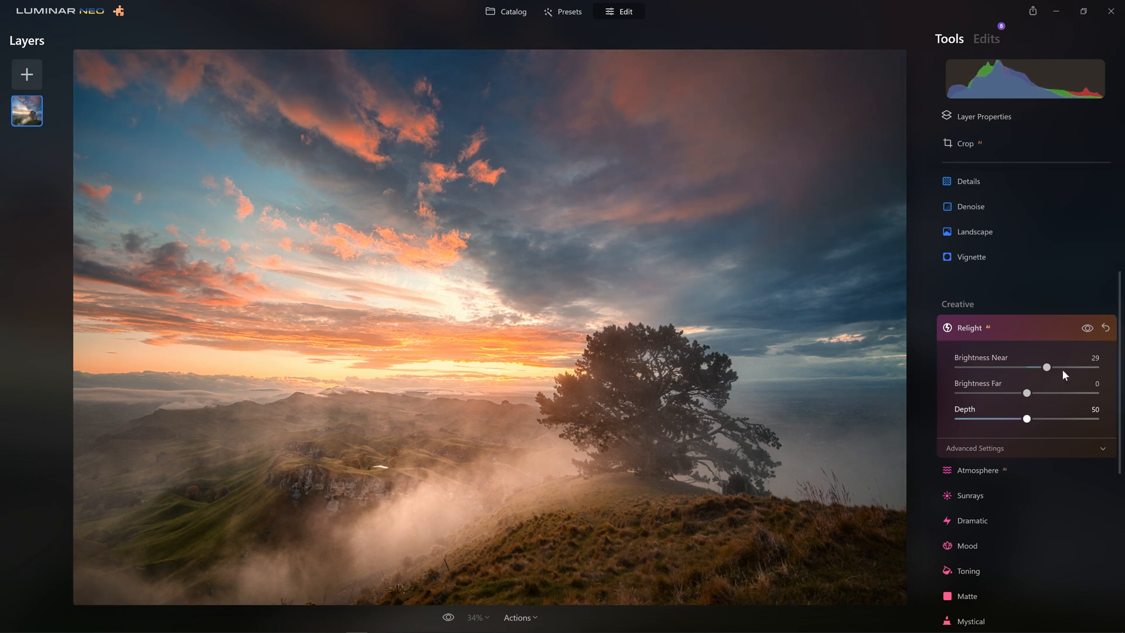
{"action": "left_click", "coordinate": [1089, 329]}
{"action": "left_click", "coordinate": [1090, 334]}
{"action": "left_click", "coordinate": [1091, 334]}
{"action": "left_click", "coordinate": [1091, 334]}
{"action": "left_click", "coordinate": [1022, 331]}
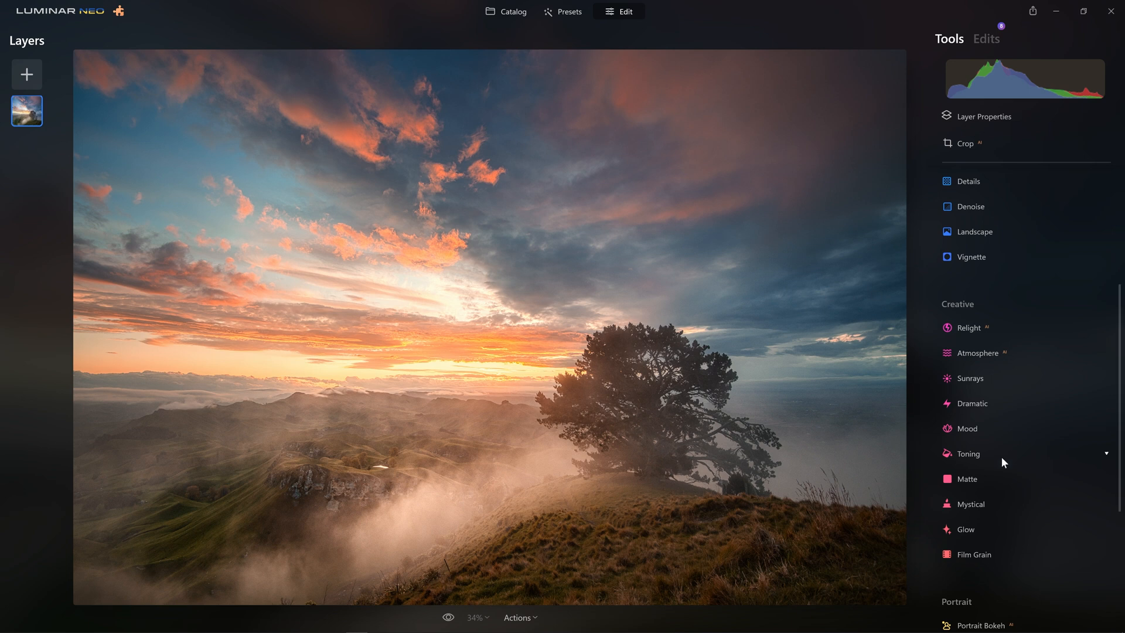
Step: Apply the Mystical effect with Amount at 19 and compare the photo with and without it
{"action": "left_click", "coordinate": [979, 501]}
{"action": "left_click_drag", "start_coordinate": [973, 521], "coordinate": [1096, 518]}
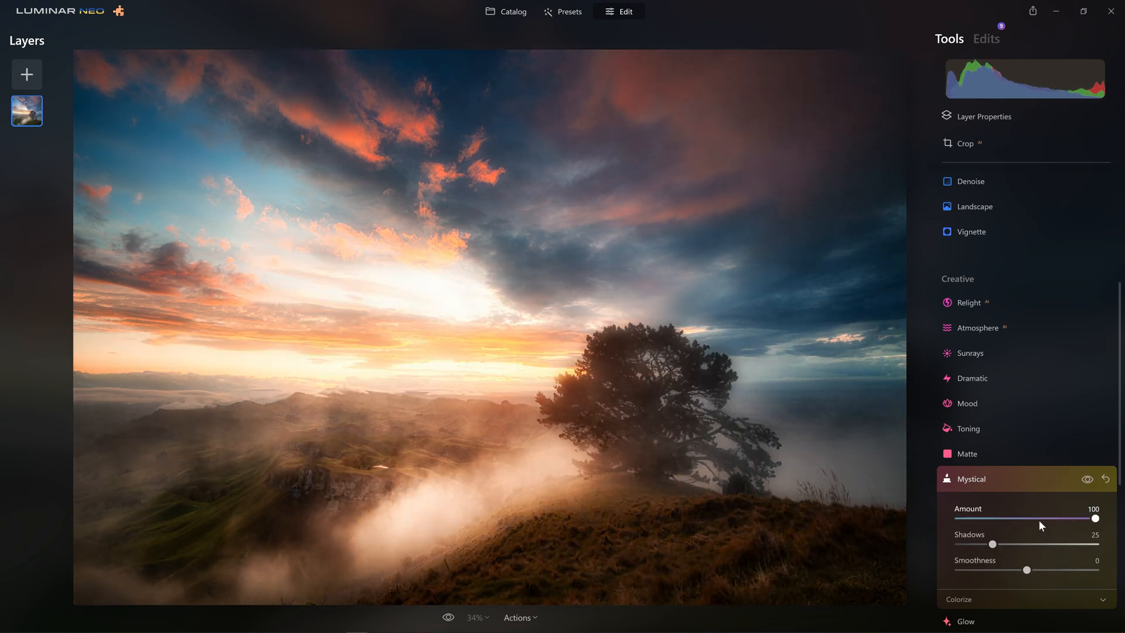
{"action": "left_click_drag", "start_coordinate": [1092, 519], "coordinate": [976, 524]}
{"action": "left_click", "coordinate": [984, 521]}
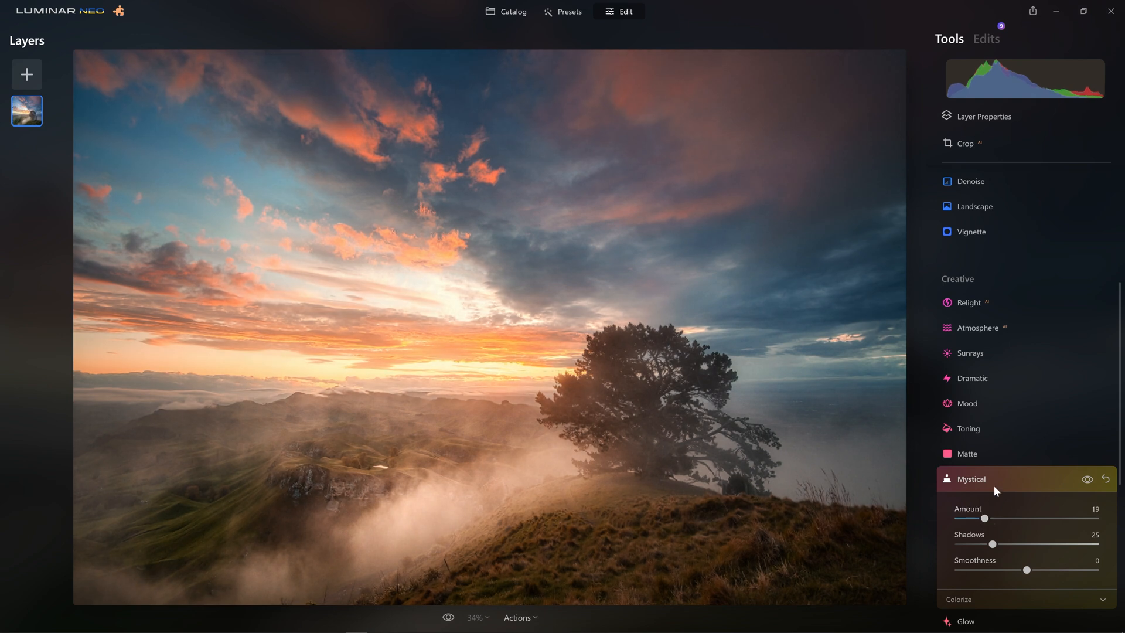
{"action": "left_click", "coordinate": [1085, 479]}
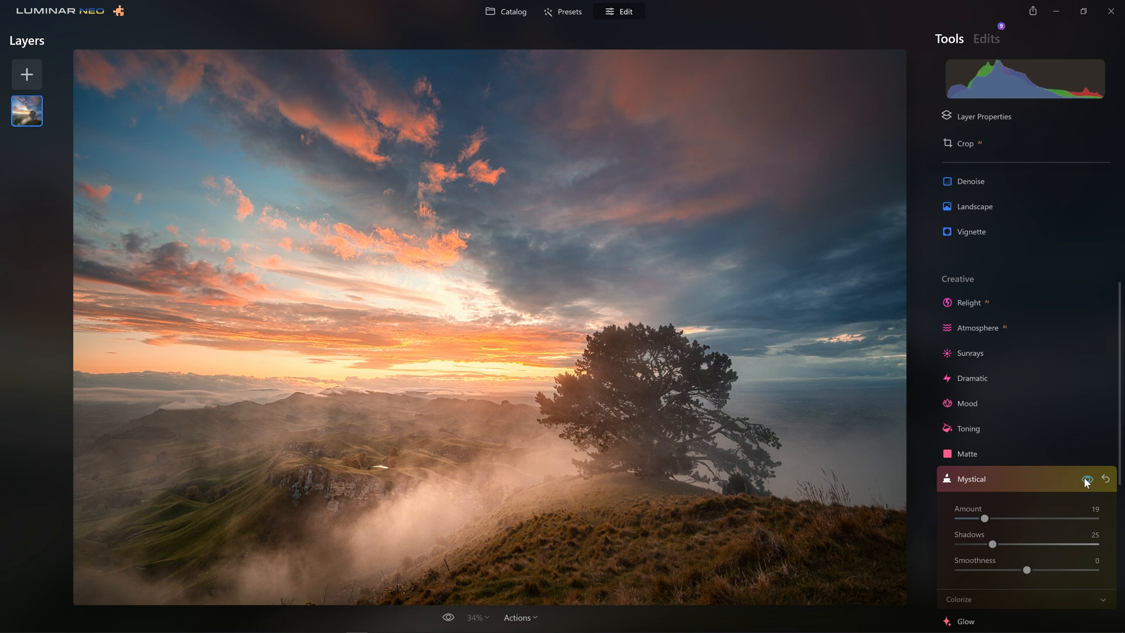
{"action": "left_click", "coordinate": [1085, 480]}
{"action": "left_click", "coordinate": [1085, 479]}
{"action": "left_click", "coordinate": [1086, 480]}
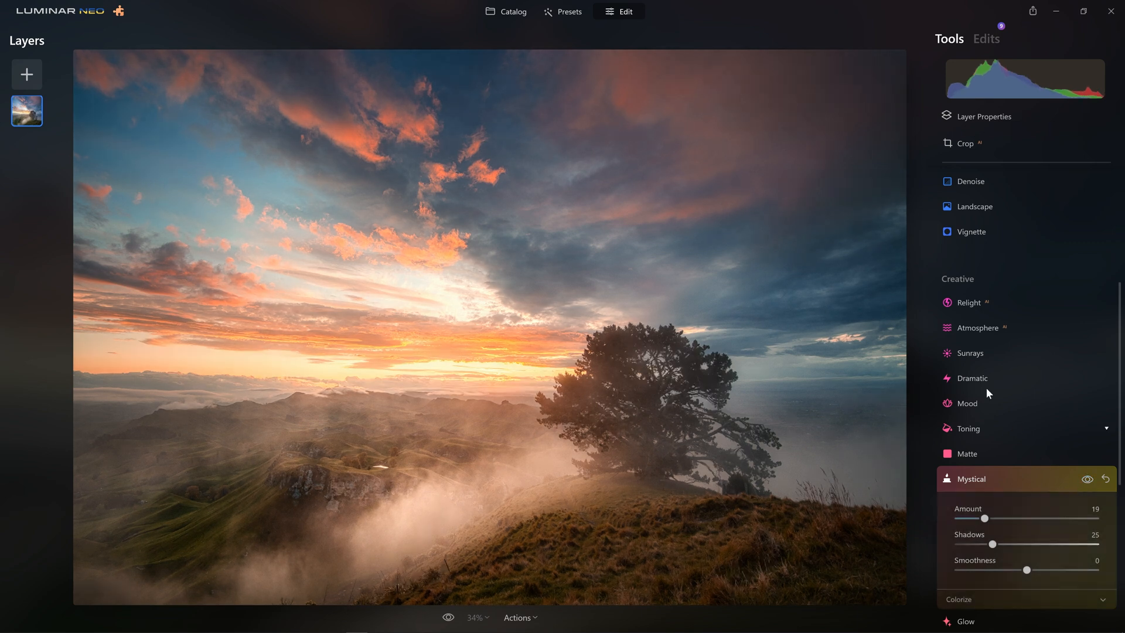
{"action": "left_click", "coordinate": [1018, 478]}
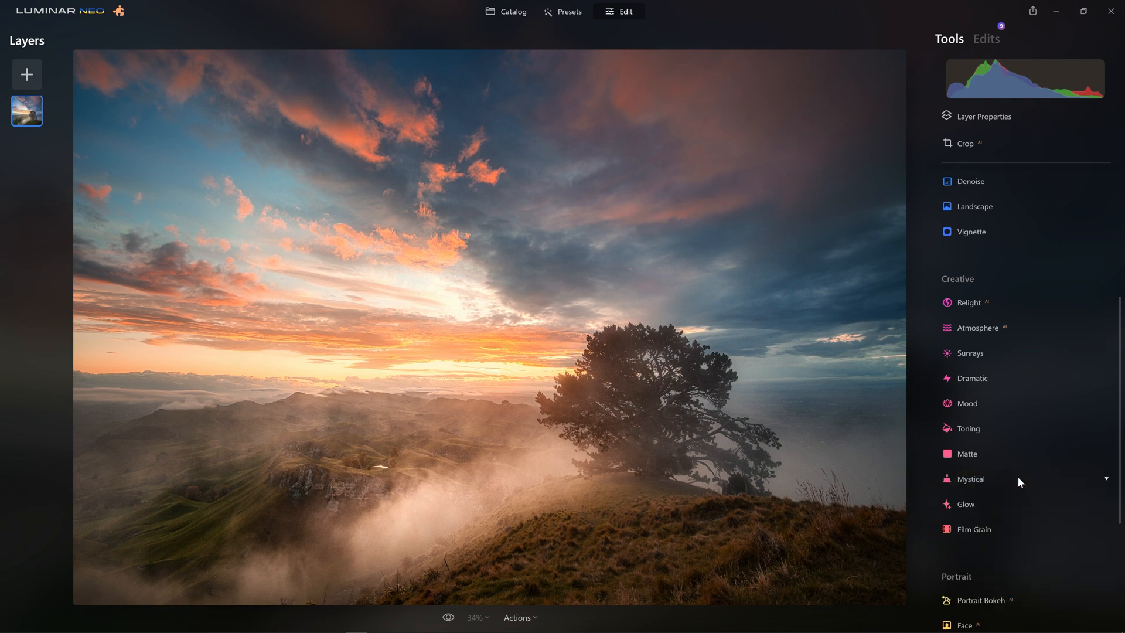
Step: Apply the Glow tool with the Glow type, Warmth at 99 and Amount at 19, comparing before and after at full strength
{"action": "left_click", "coordinate": [982, 502]}
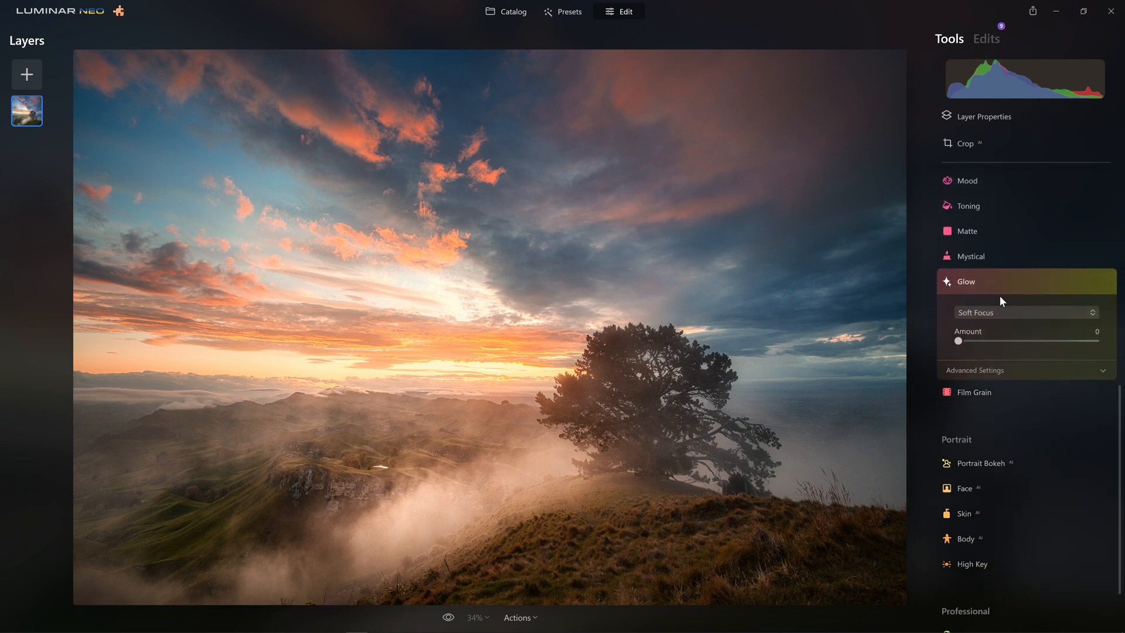
{"action": "mouse_move", "coordinate": [957, 341]}
{"action": "left_mouse_down"}
{"action": "mouse_move", "coordinate": [1095, 341]}
{"action": "mouse_move", "coordinate": [923, 350]}
{"action": "mouse_move", "coordinate": [986, 349]}
{"action": "mouse_move", "coordinate": [969, 353]}
{"action": "left_mouse_up"}
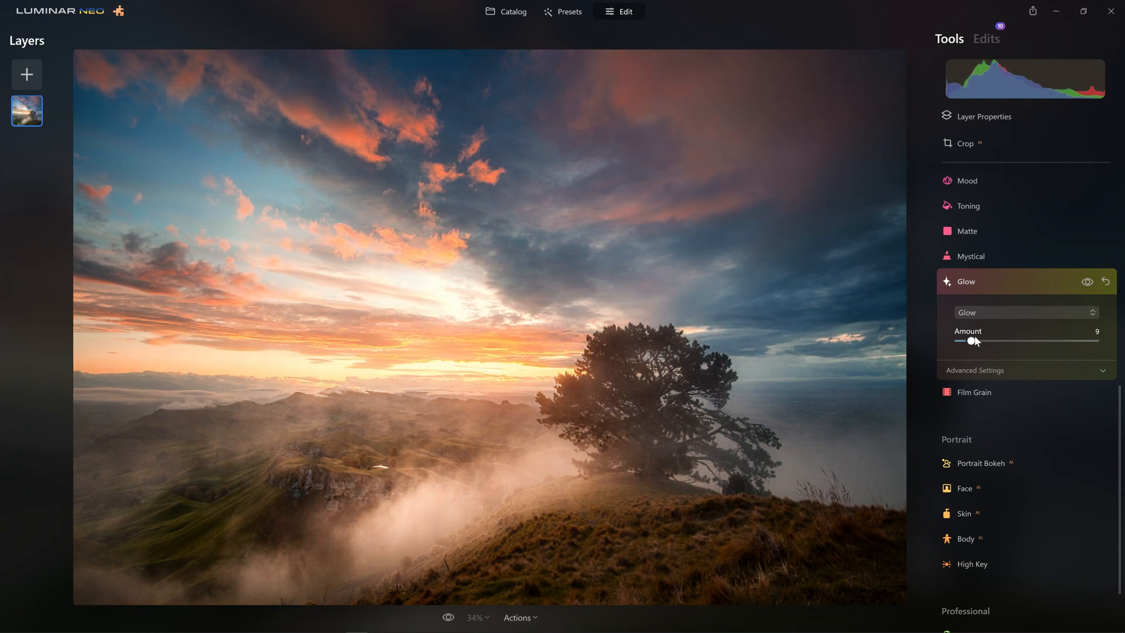
{"action": "left_click_drag", "start_coordinate": [971, 339], "coordinate": [1097, 340]}
{"action": "left_click", "coordinate": [1032, 370]}
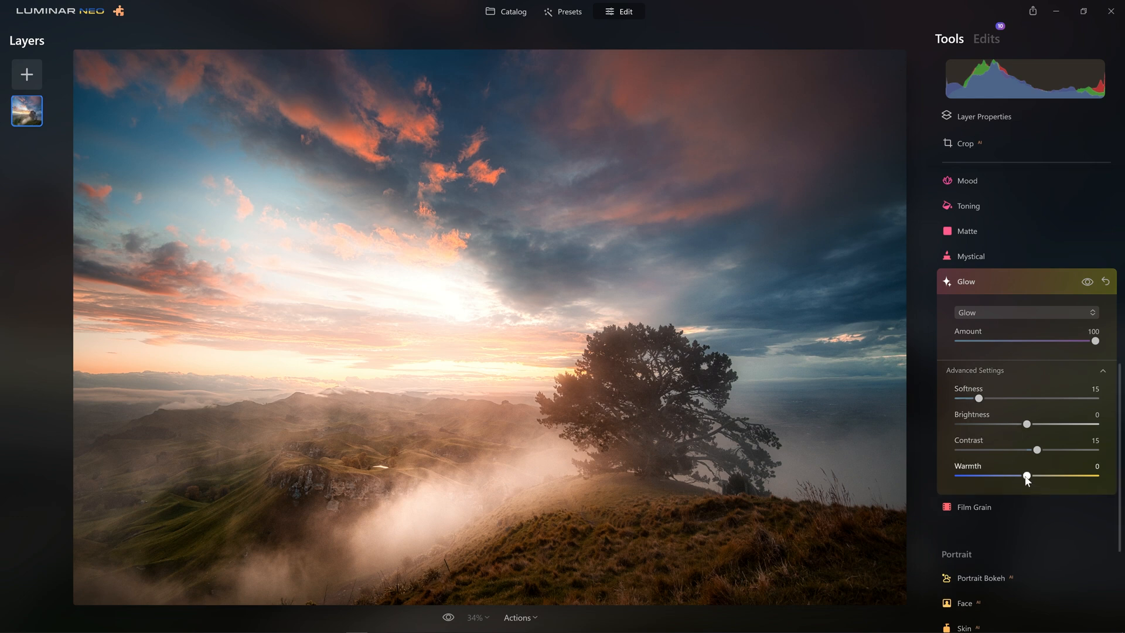
{"action": "left_click_drag", "start_coordinate": [1026, 477], "coordinate": [1094, 489]}
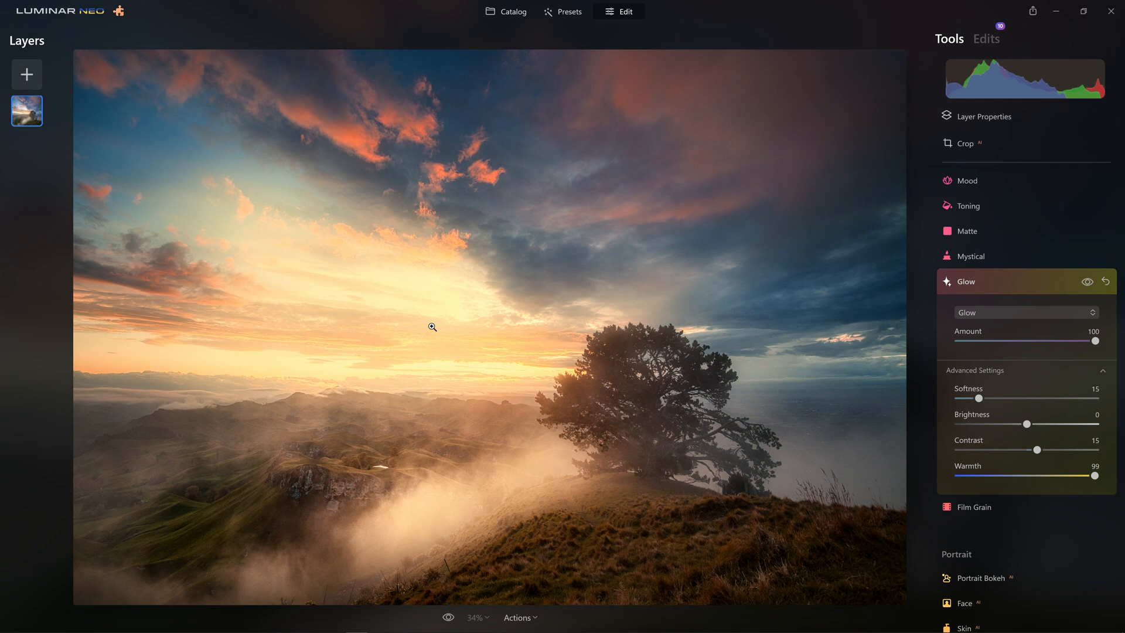
{"action": "left_click", "coordinate": [1088, 282]}
{"action": "left_click", "coordinate": [1088, 283]}
{"action": "left_click_drag", "start_coordinate": [1095, 341], "coordinate": [990, 342]}
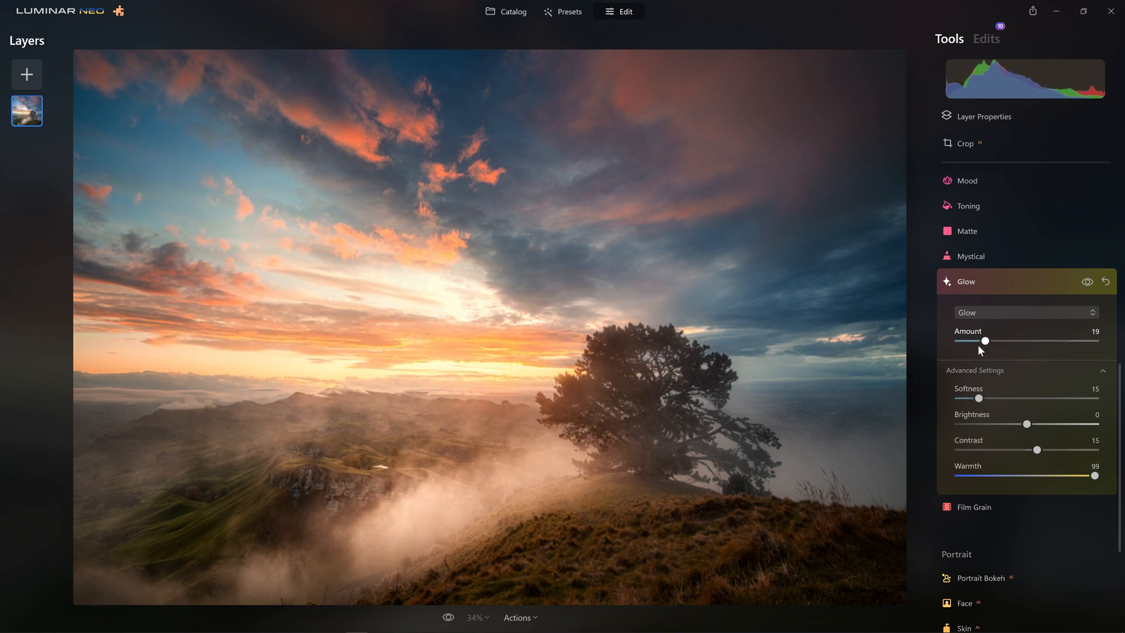
Step: Check the Glow effect by comparing the photo with and without it, and close the tool
{"action": "left_click_drag", "start_coordinate": [982, 345], "coordinate": [979, 346]}
{"action": "left_click", "coordinate": [1085, 284]}
{"action": "left_click", "coordinate": [1085, 283]}
{"action": "left_click", "coordinate": [1001, 283]}
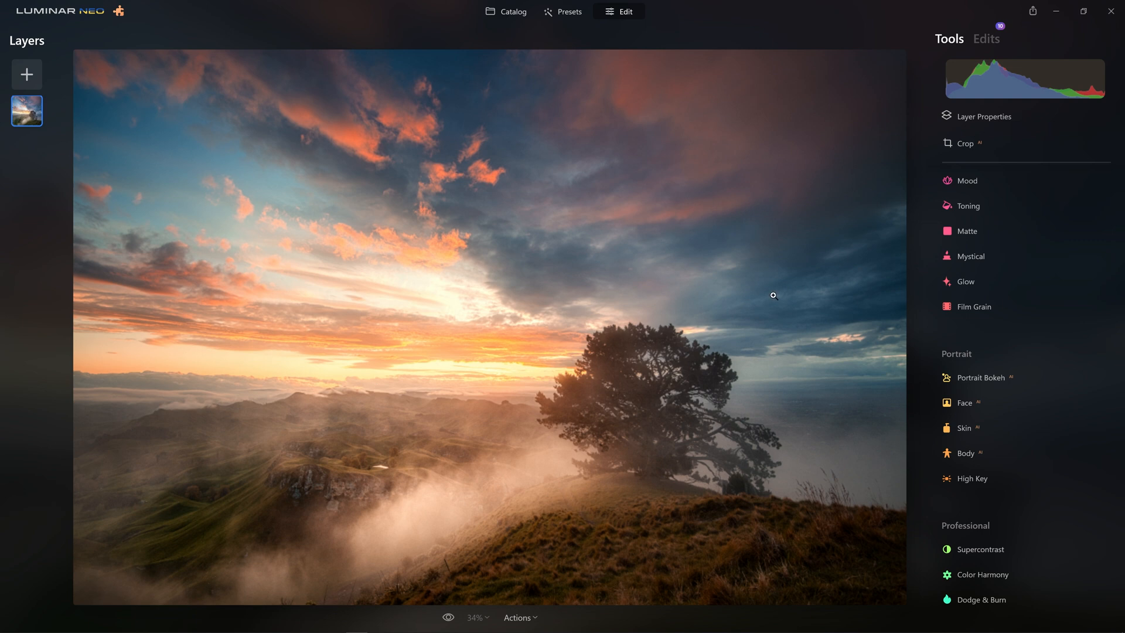
Step: Reduce the photo's overall Saturation to -24 in the Color tool
{"action": "scroll", "coordinate": [960, 282], "scroll_direction": "up", "scroll_amount": 3}
{"action": "scroll", "coordinate": [960, 280], "scroll_direction": "up", "scroll_amount": 5}
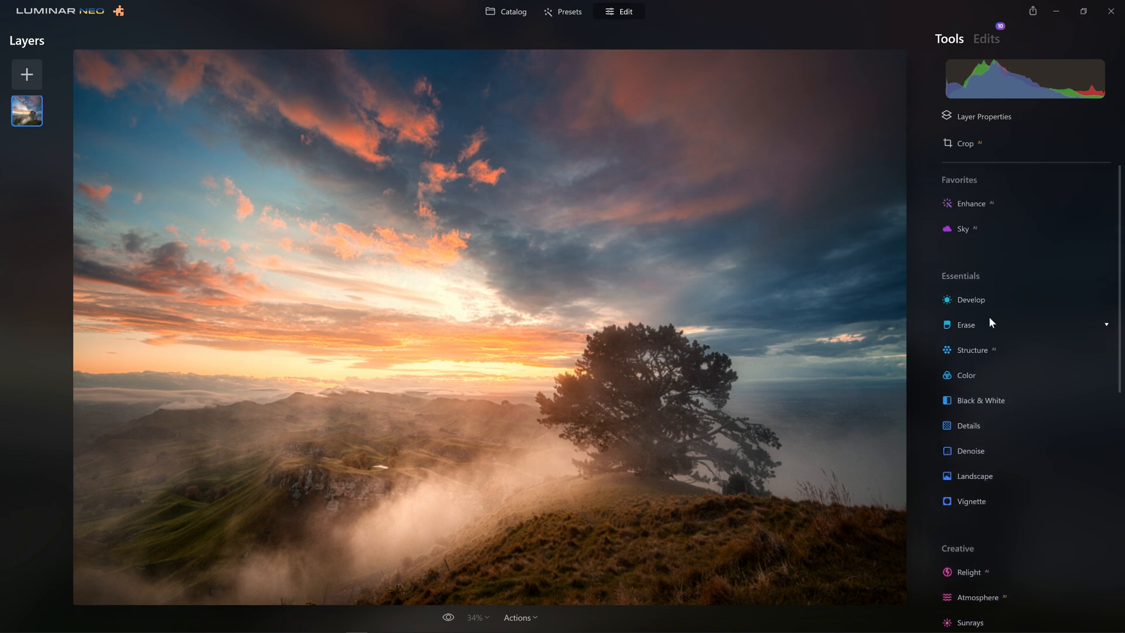
{"action": "left_click", "coordinate": [971, 369]}
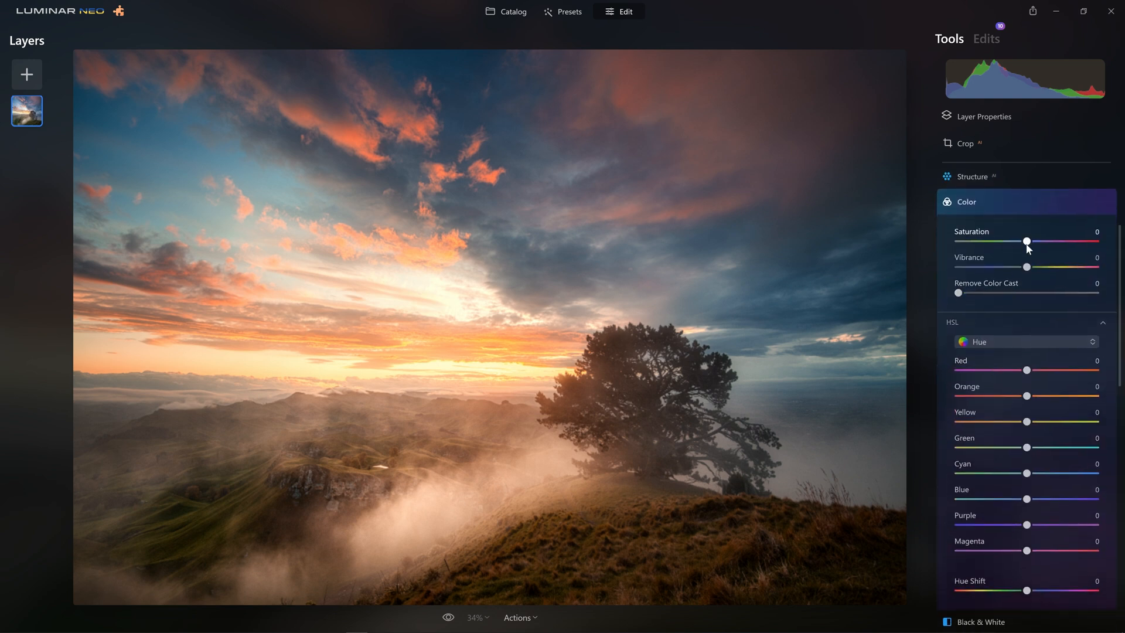
{"action": "mouse_move", "coordinate": [1026, 243]}
{"action": "left_mouse_down"}
{"action": "mouse_move", "coordinate": [961, 245]}
{"action": "mouse_move", "coordinate": [1031, 247]}
{"action": "mouse_move", "coordinate": [1010, 243]}
{"action": "left_mouse_up"}
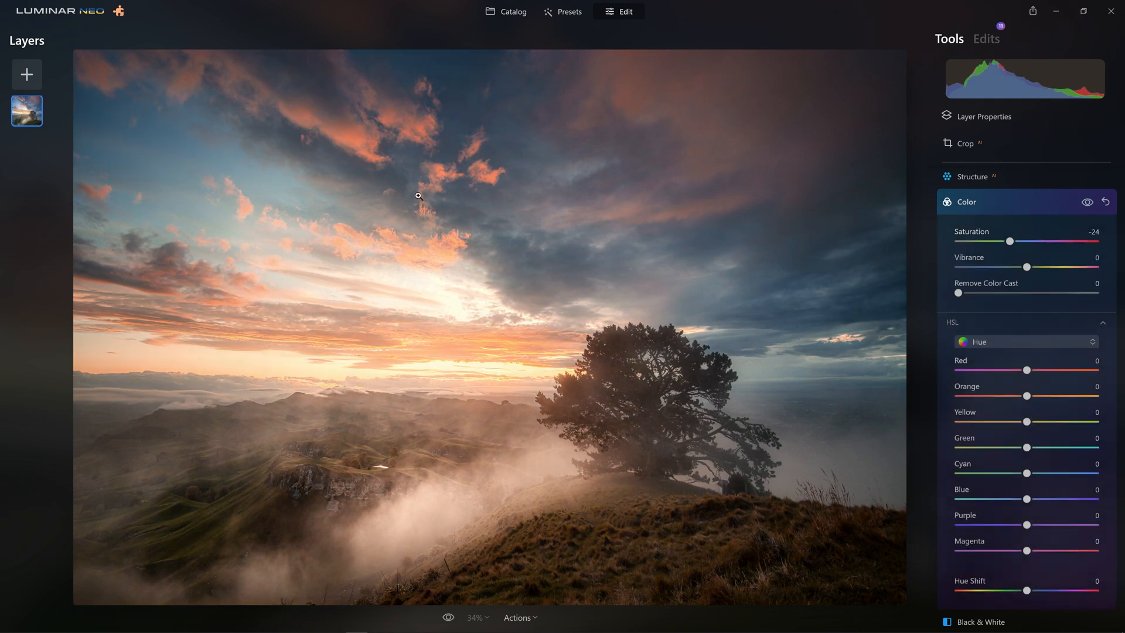
{"action": "left_click", "coordinate": [1011, 206]}
Step: Raise the black point of the main tone curve in the Develop tool to fade the darkest tones
{"action": "scroll", "coordinate": [997, 248], "scroll_direction": "up", "scroll_amount": 3}
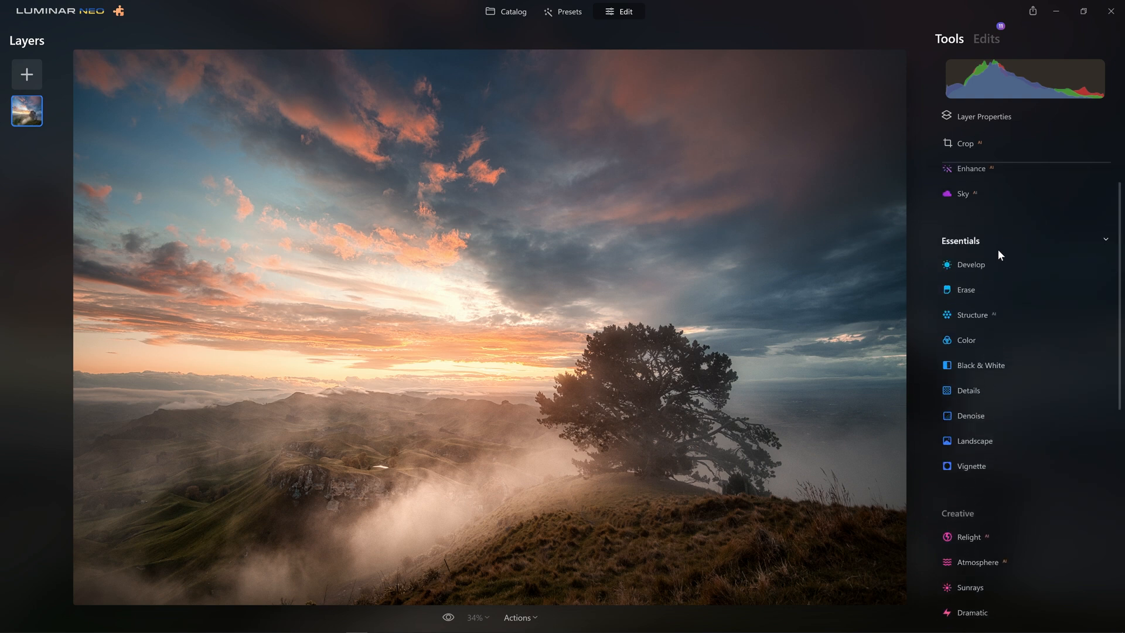
{"action": "left_click", "coordinate": [999, 290]}
{"action": "scroll", "coordinate": [990, 281], "scroll_direction": "down", "scroll_amount": 3}
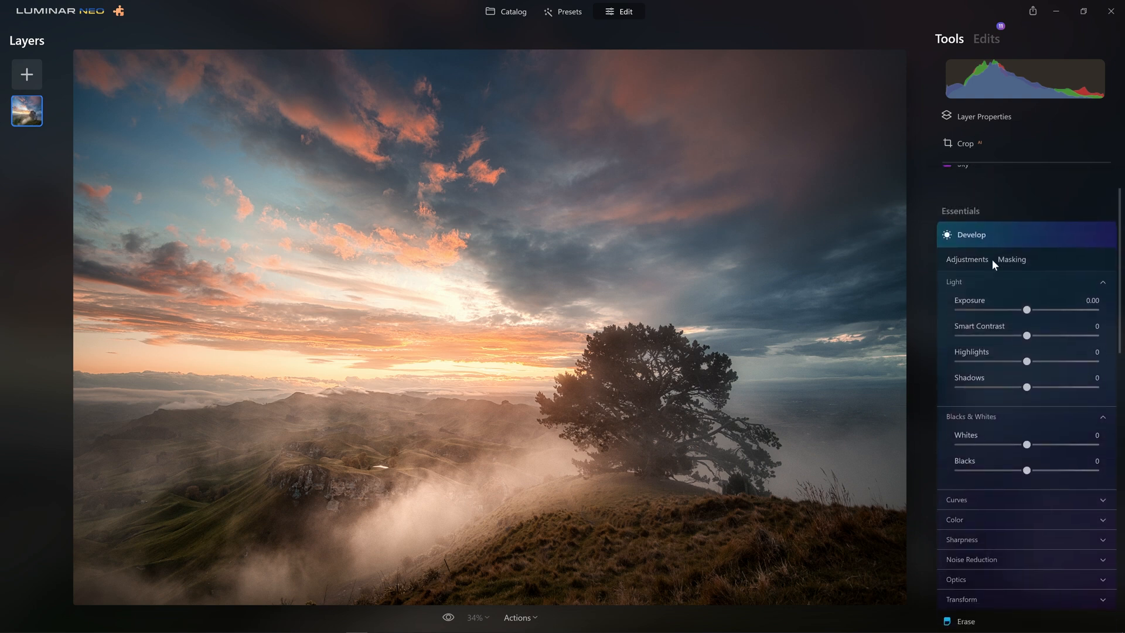
{"action": "left_click", "coordinate": [993, 358]}
{"action": "scroll", "coordinate": [974, 351], "scroll_direction": "down", "scroll_amount": 3}
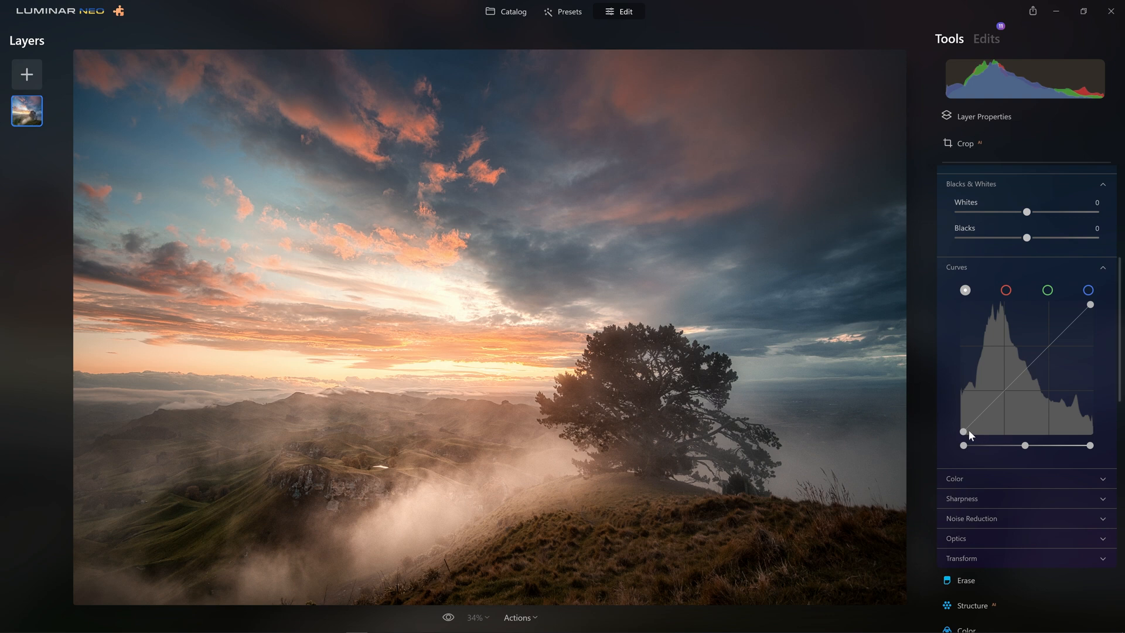
{"action": "left_click_drag", "start_coordinate": [963, 432], "coordinate": [922, 419]}
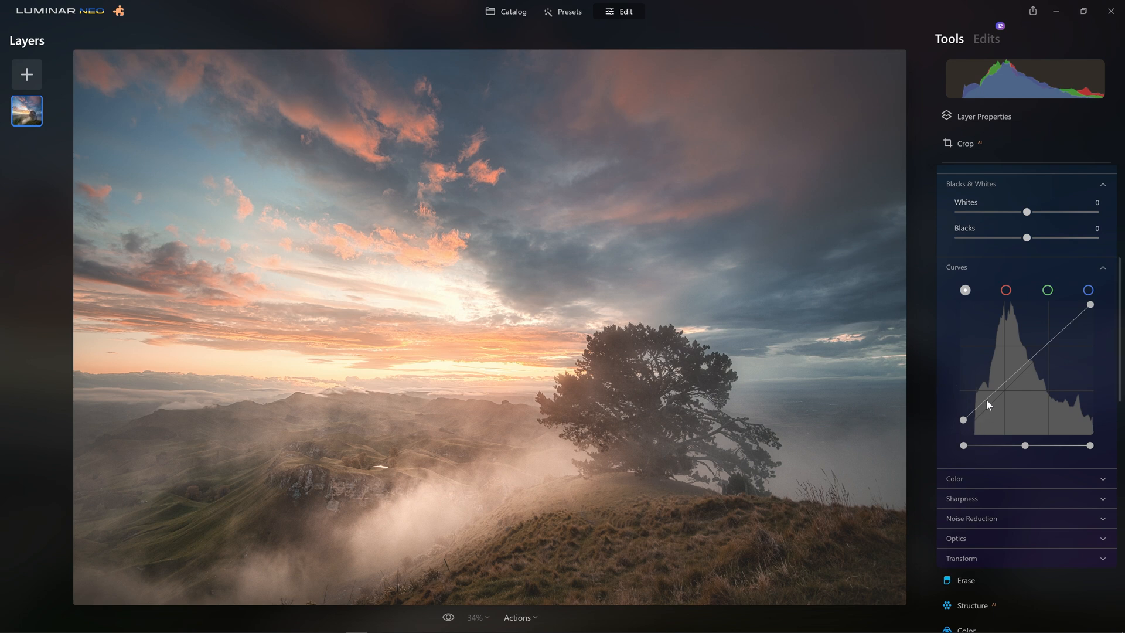
Step: Add a shadow point and an upper-midtone point to the tone curve and fine-tune the shadow point for gentle contrast
{"action": "left_click_drag", "start_coordinate": [991, 394], "coordinate": [994, 403]}
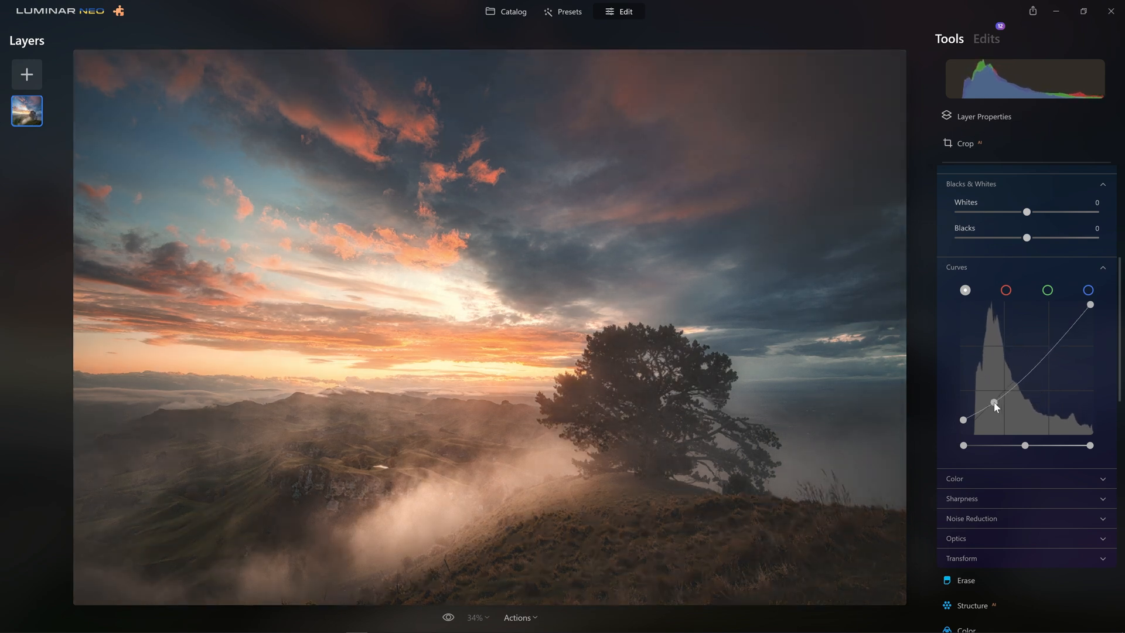
{"action": "left_click_drag", "start_coordinate": [1040, 359], "coordinate": [1039, 349]}
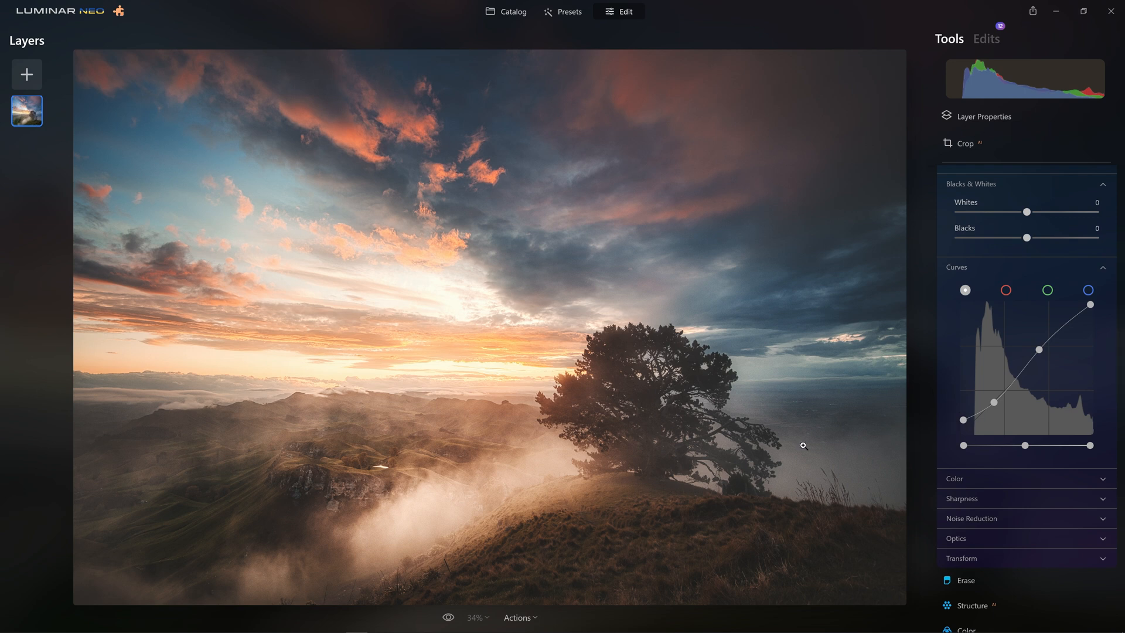
{"action": "left_click_drag", "start_coordinate": [994, 402], "coordinate": [993, 399]}
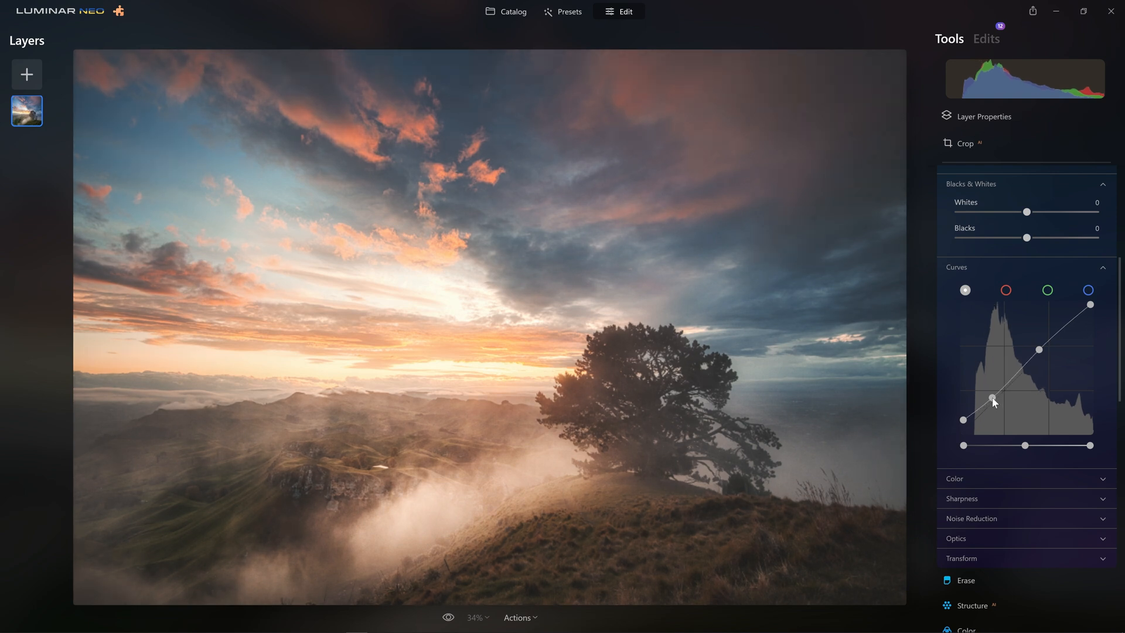
Step: Compare the photo with and without the Develop curve adjustment
{"action": "scroll", "coordinate": [994, 399], "scroll_direction": "up", "scroll_amount": 5}
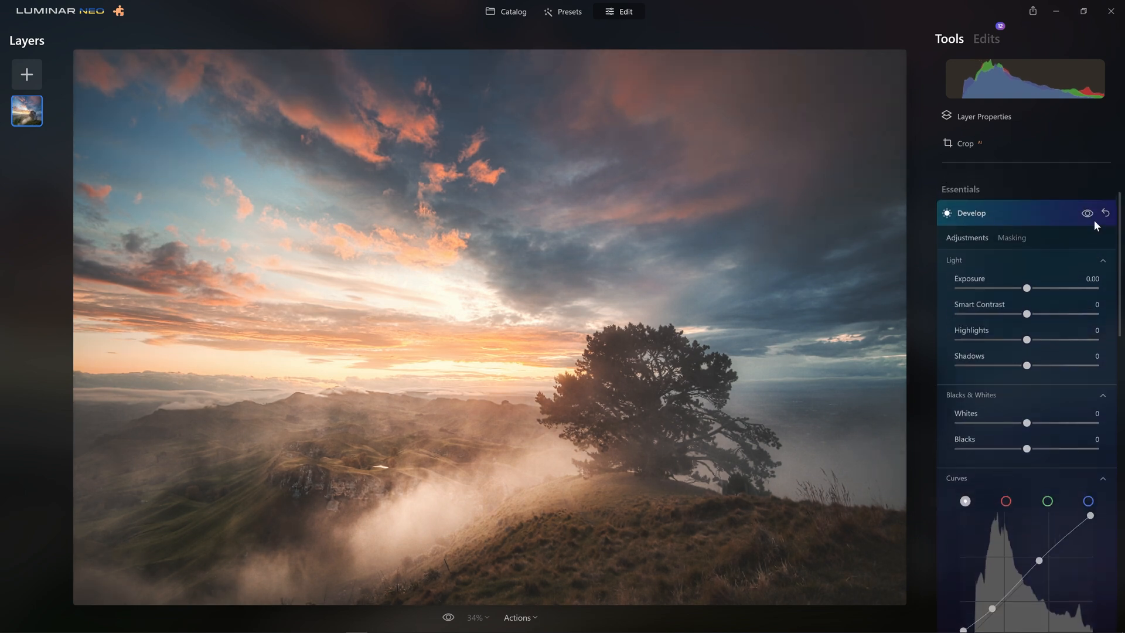
{"action": "left_click", "coordinate": [1089, 214]}
{"action": "left_click", "coordinate": [1089, 215]}
{"action": "left_click", "coordinate": [1089, 214]}
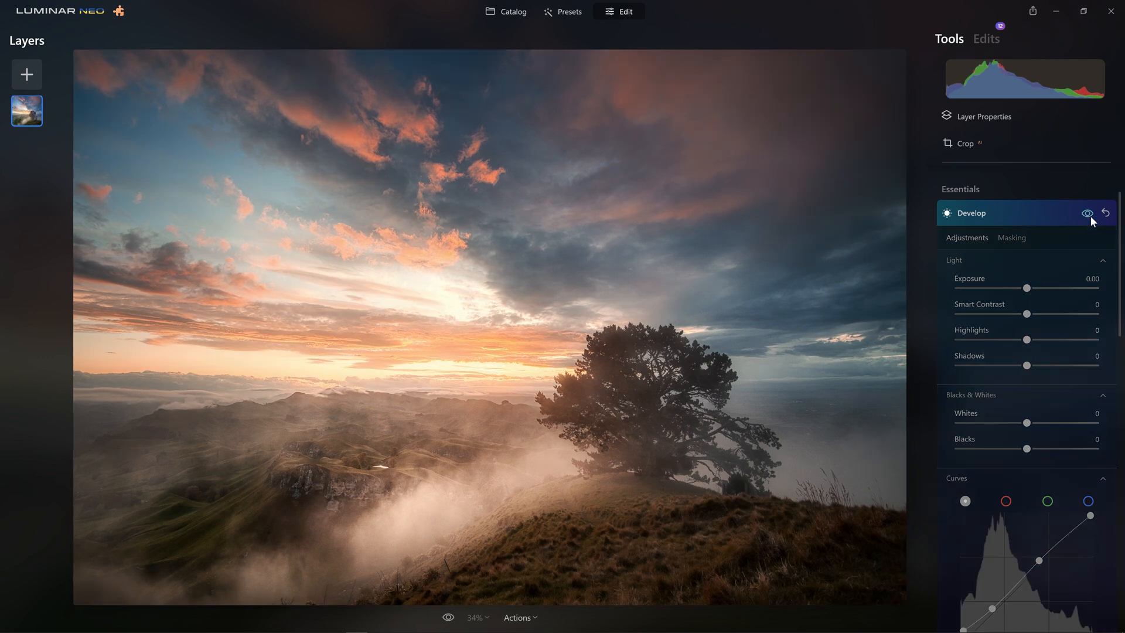
{"action": "left_click", "coordinate": [1090, 215]}
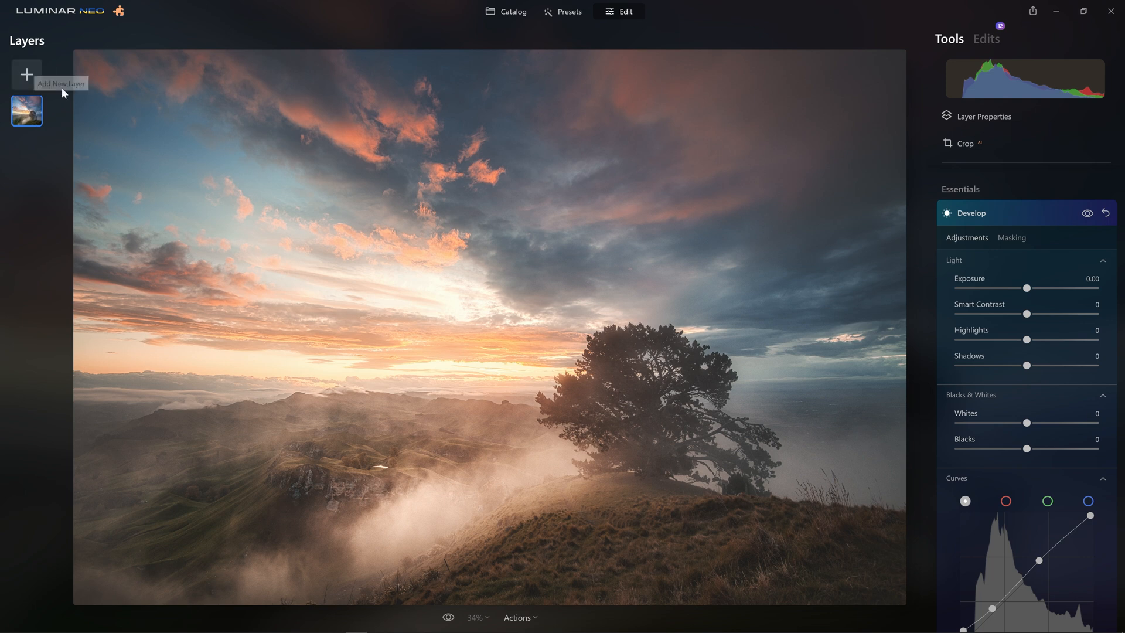
Step: Add the solid reddish colour swatch from My Images as a new layer and map it to Fill the photo
{"action": "left_click", "coordinate": [27, 75]}
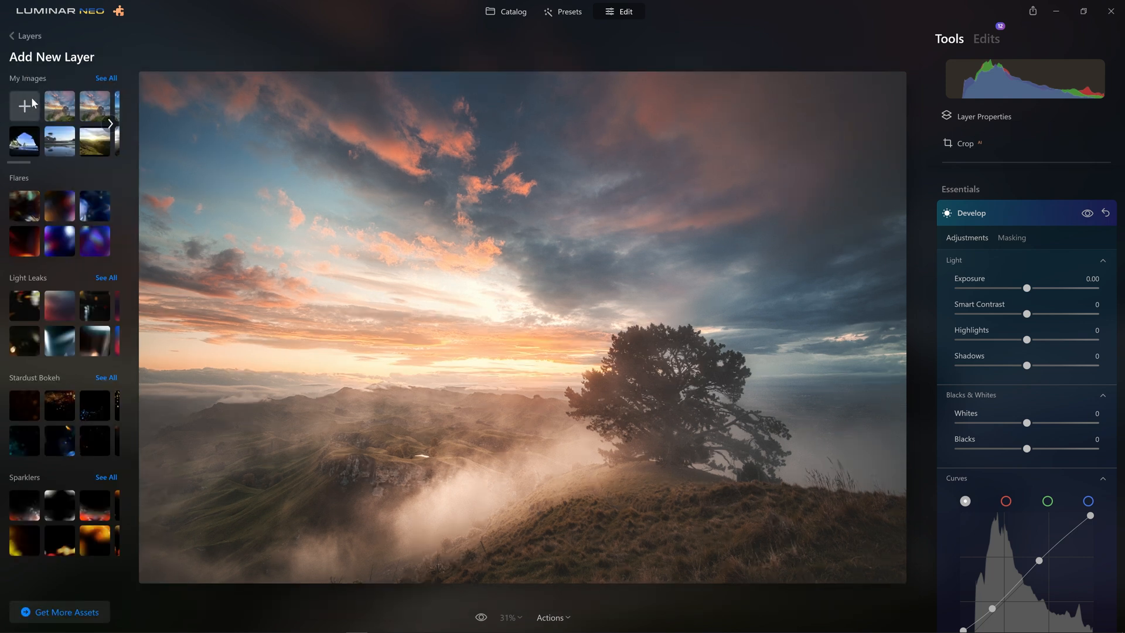
{"action": "left_click", "coordinate": [110, 124]}
{"action": "left_click", "coordinate": [110, 124]}
{"action": "left_click", "coordinate": [110, 124]}
{"action": "left_click", "coordinate": [110, 124]}
{"action": "left_click", "coordinate": [111, 124]}
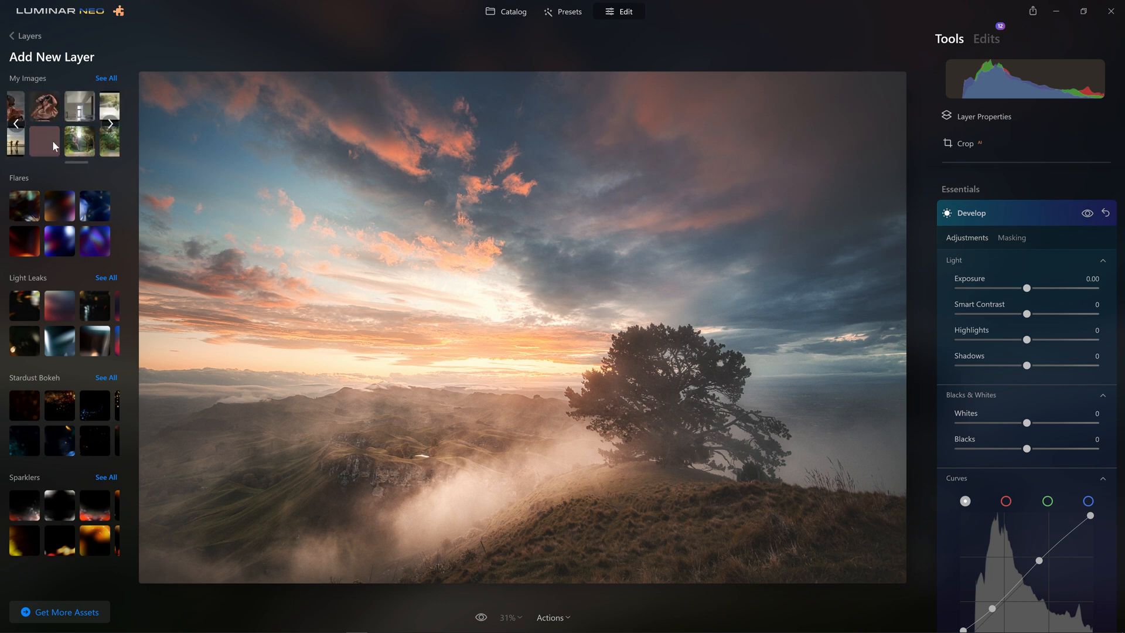
{"action": "left_click", "coordinate": [57, 139]}
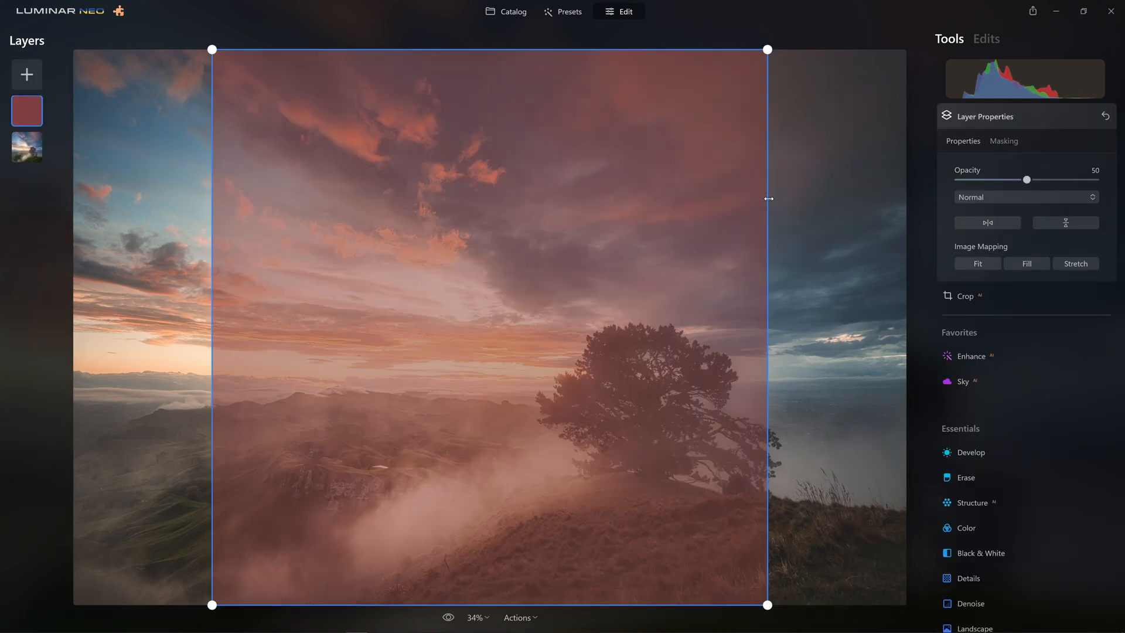
{"action": "left_click", "coordinate": [1026, 263]}
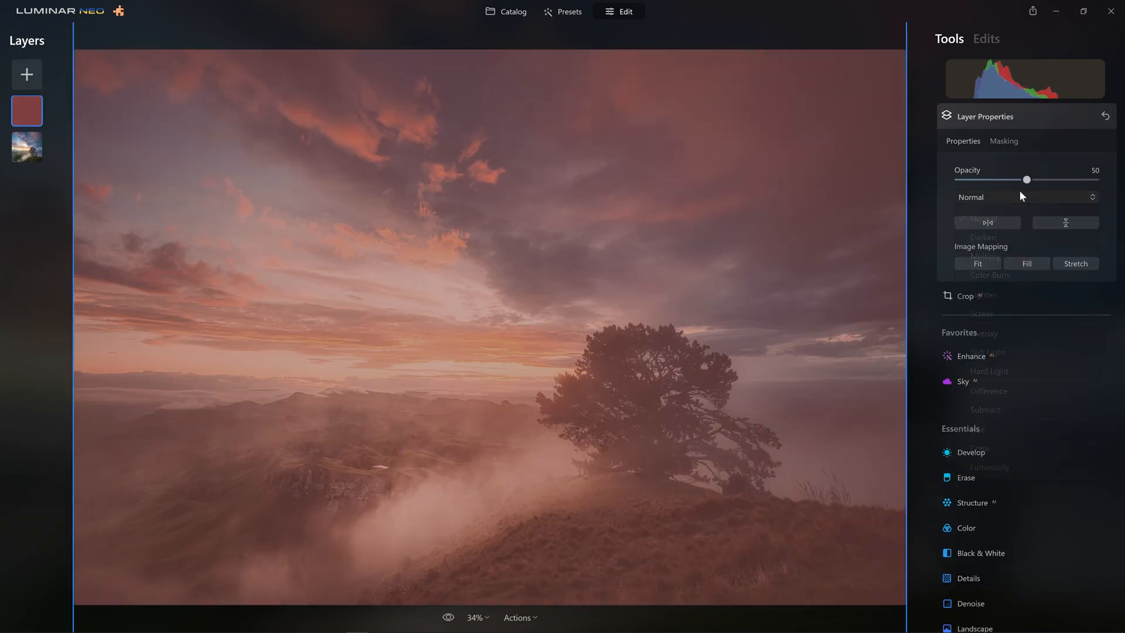
Step: Try the Multiply blend mode on the swatch layer, and settle on Soft Light with Opacity at 100
{"action": "left_click", "coordinate": [1019, 194]}
{"action": "left_click", "coordinate": [1034, 255]}
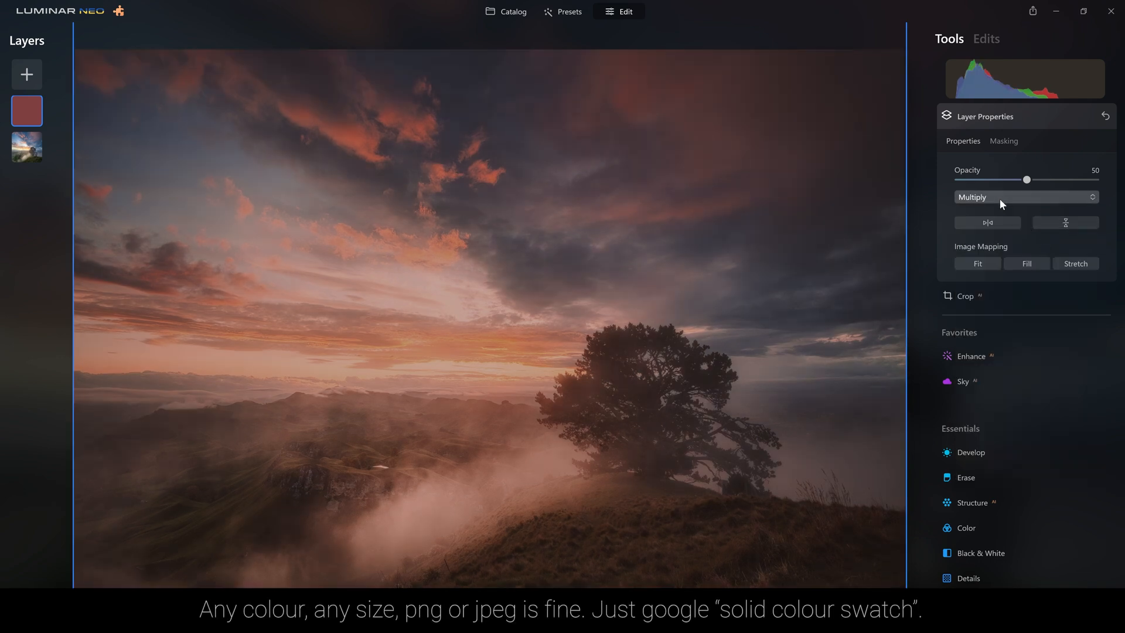
{"action": "left_click_drag", "start_coordinate": [1027, 180], "coordinate": [1104, 184]}
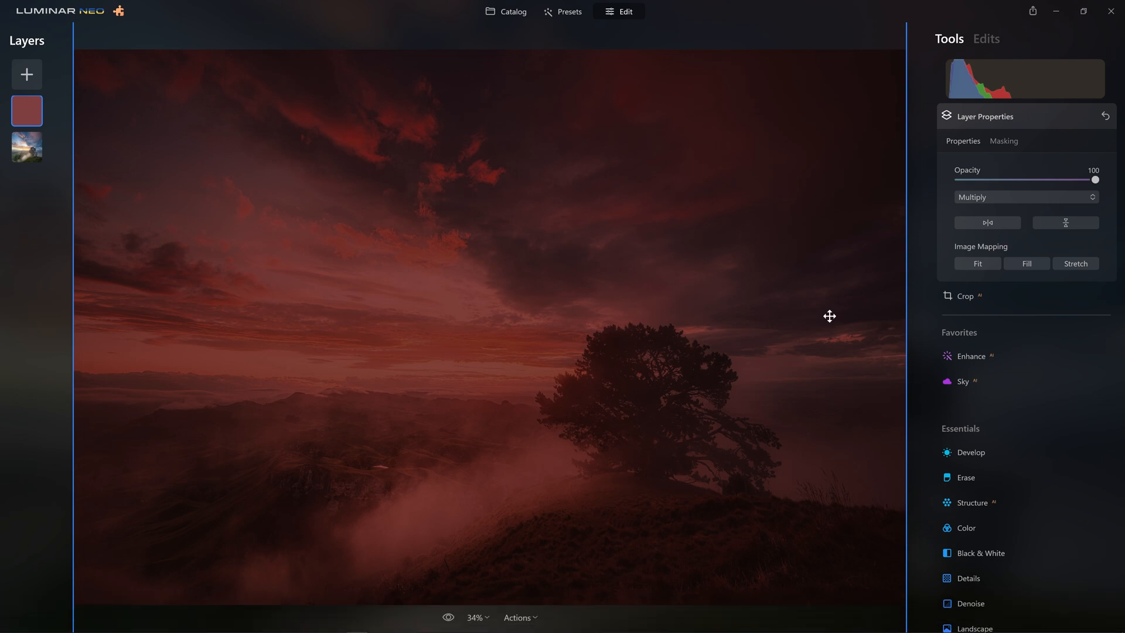
{"action": "left_click", "coordinate": [976, 193]}
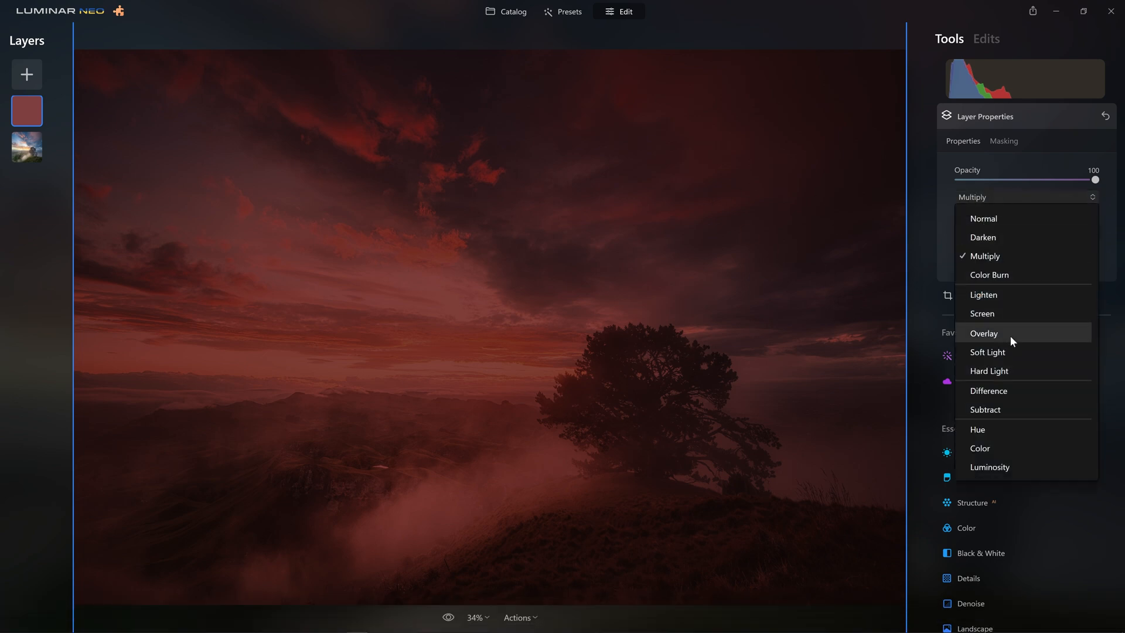
{"action": "left_click", "coordinate": [1016, 354]}
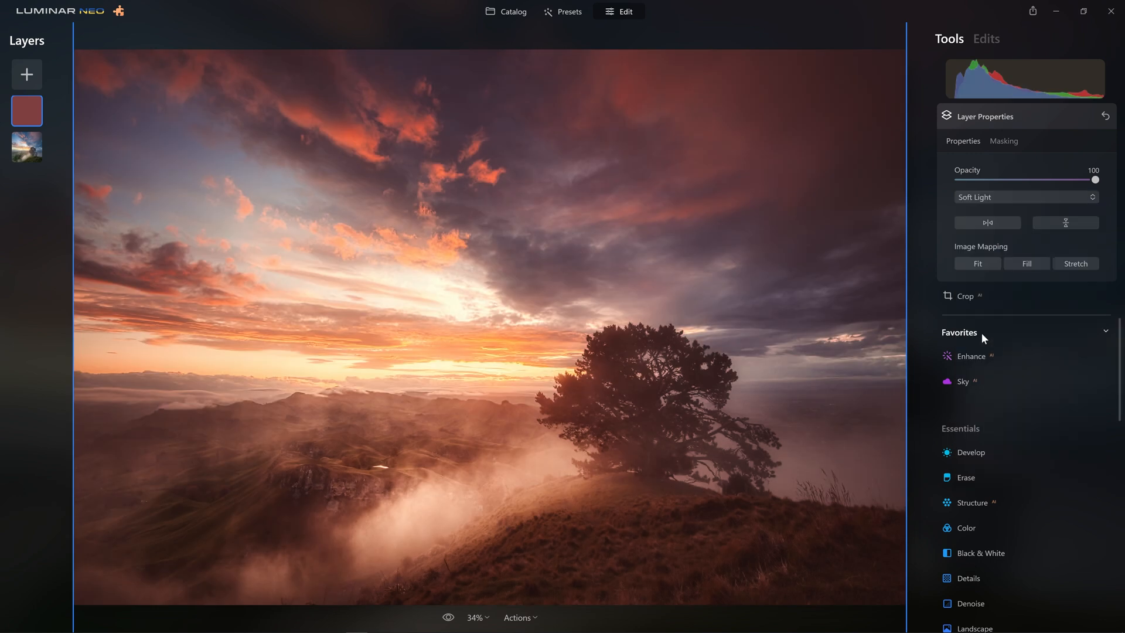
{"action": "mouse_move", "coordinate": [1095, 179]}
{"action": "left_mouse_down"}
{"action": "mouse_move", "coordinate": [915, 180]}
{"action": "mouse_move", "coordinate": [1097, 179]}
{"action": "left_mouse_up"}
Step: Recolor the swatch layer in the Color tool by setting its Hue Shift to -146
{"action": "scroll", "coordinate": [984, 352], "scroll_direction": "down", "scroll_amount": 3}
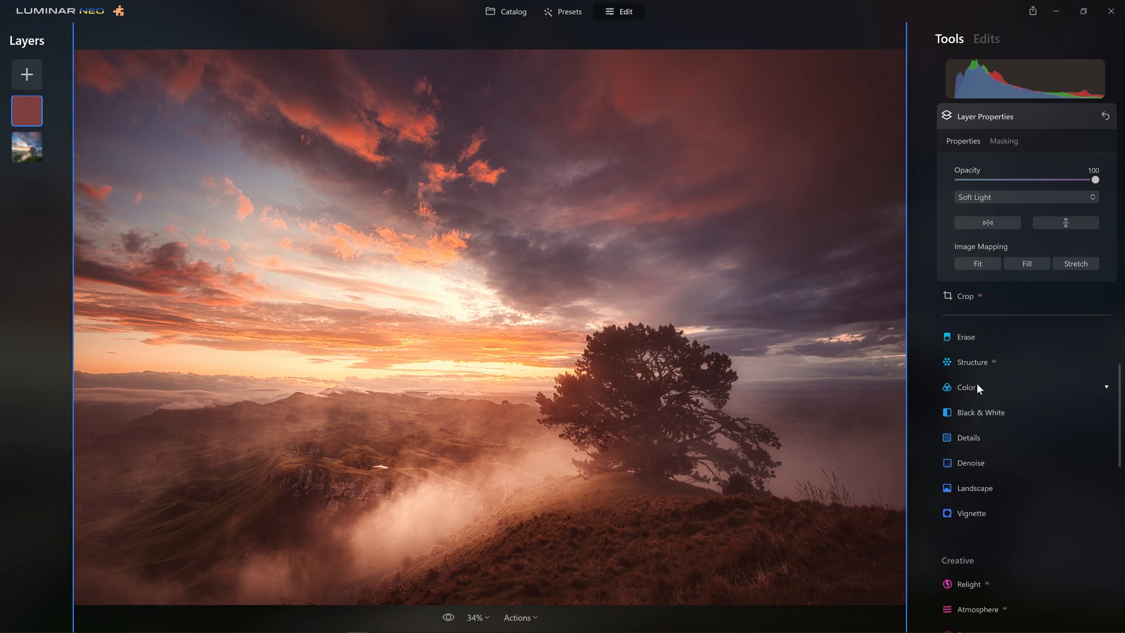
{"action": "left_click", "coordinate": [979, 234]}
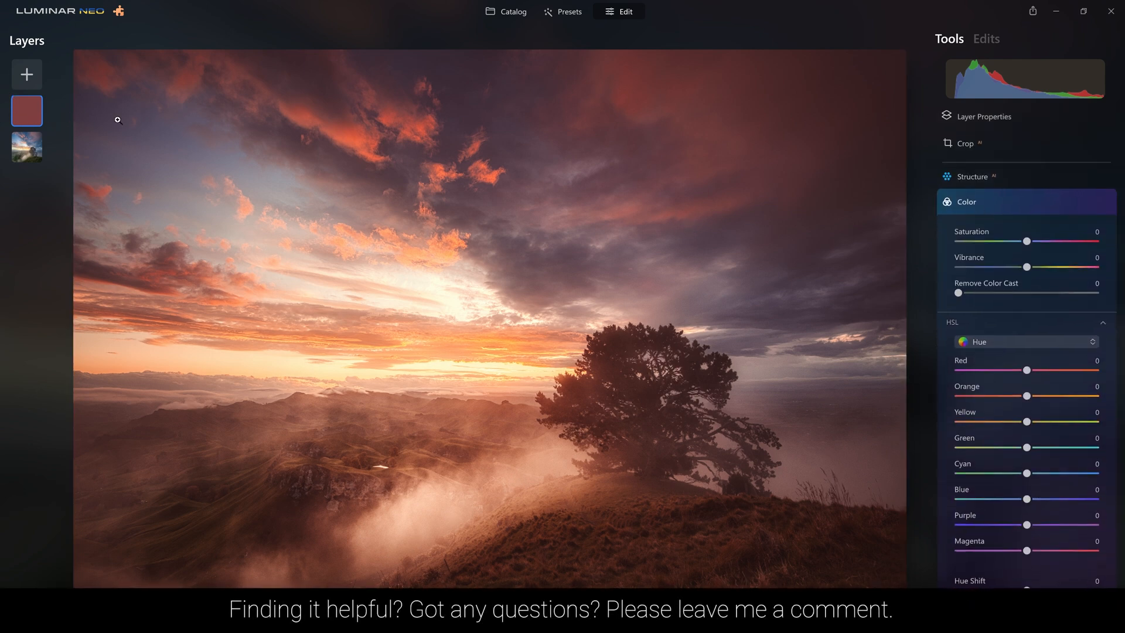
{"action": "scroll", "coordinate": [1064, 291], "scroll_direction": "down", "scroll_amount": 3}
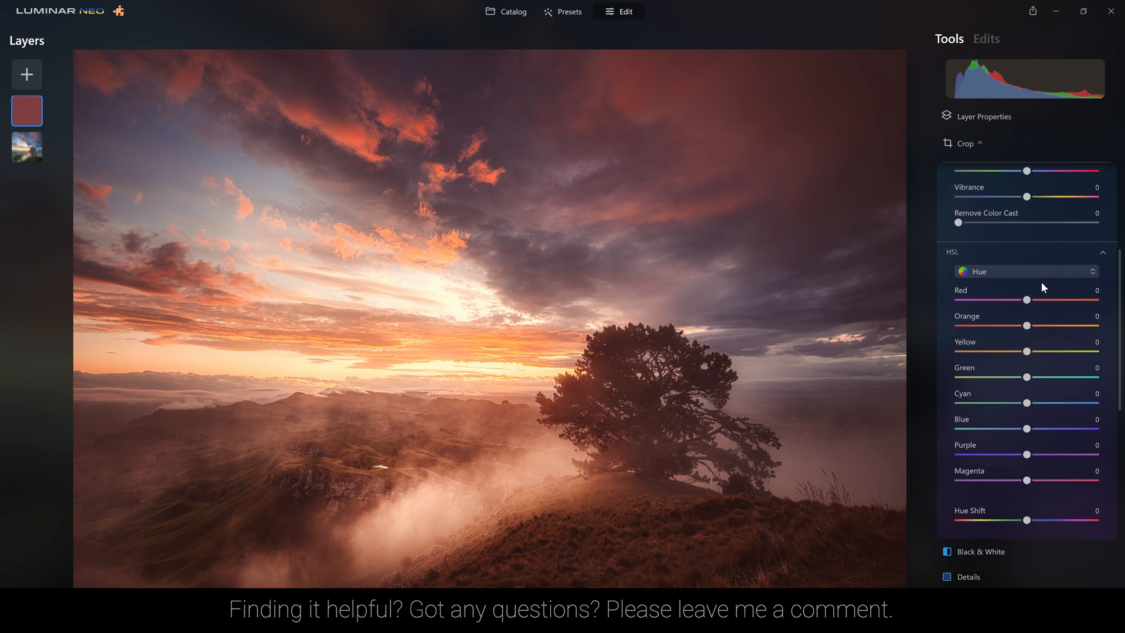
{"action": "scroll", "coordinate": [1034, 273], "scroll_direction": "up", "scroll_amount": 3}
{"action": "scroll", "coordinate": [996, 275], "scroll_direction": "up", "scroll_amount": 2}
{"action": "scroll", "coordinate": [993, 321], "scroll_direction": "down", "scroll_amount": 5}
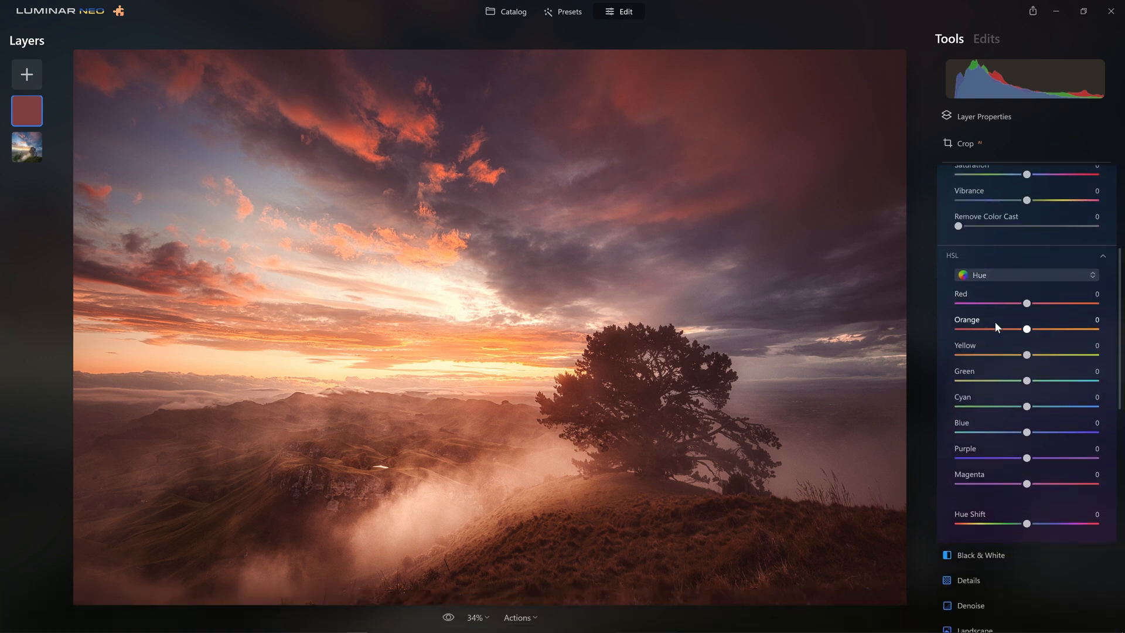
{"action": "scroll", "coordinate": [995, 323], "scroll_direction": "down", "scroll_amount": 3}
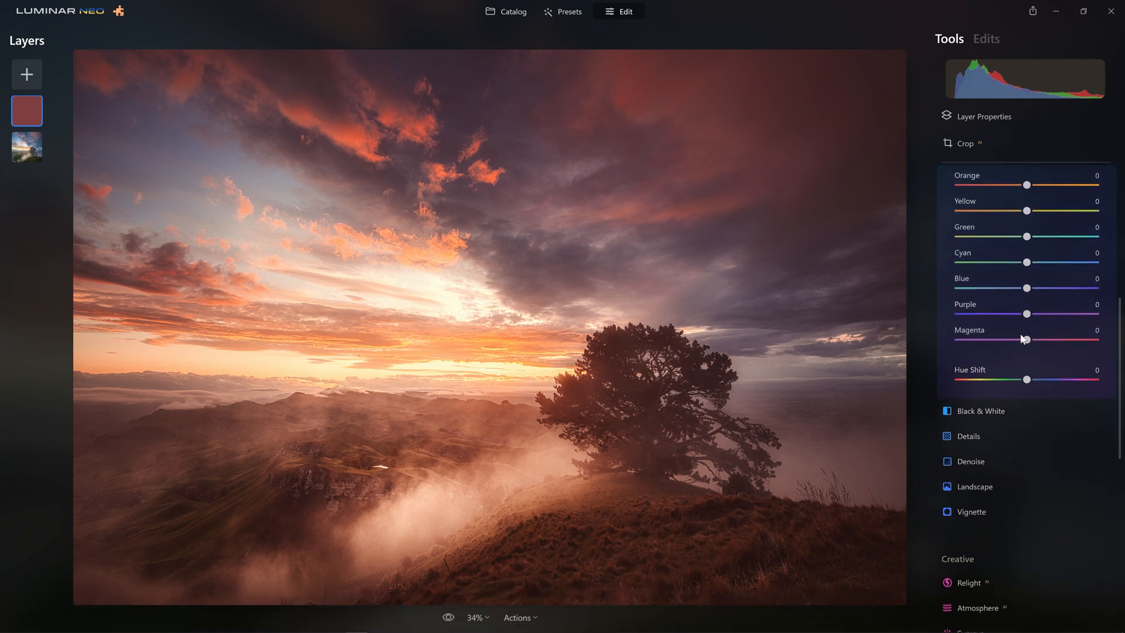
{"action": "left_click_drag", "start_coordinate": [1026, 379], "coordinate": [985, 379]}
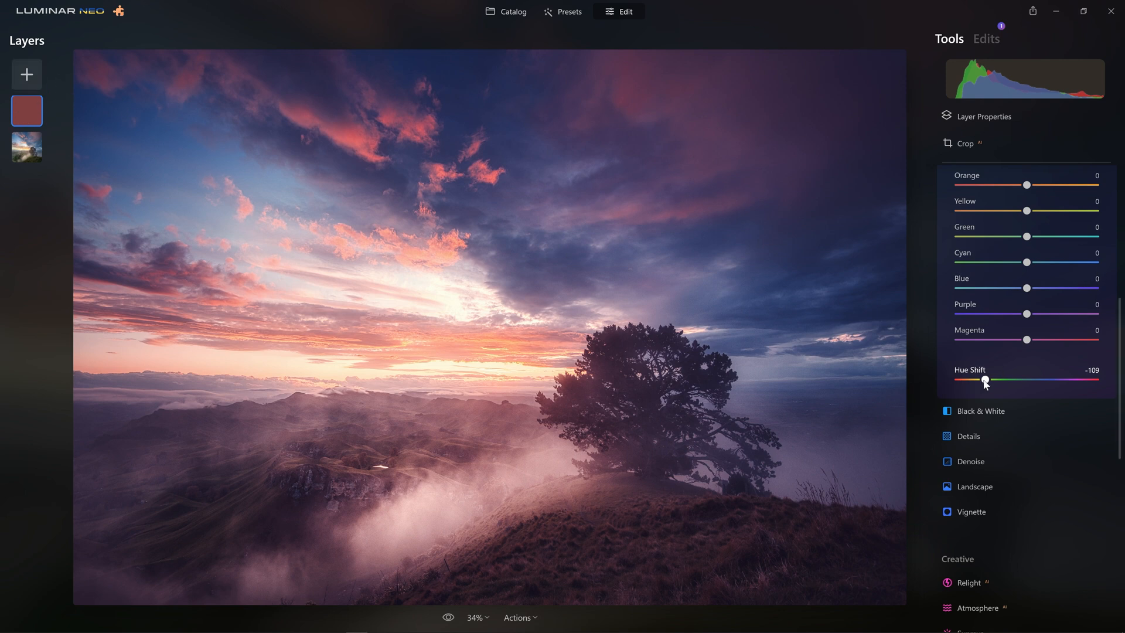
{"action": "left_click_drag", "start_coordinate": [985, 379], "coordinate": [1044, 380]}
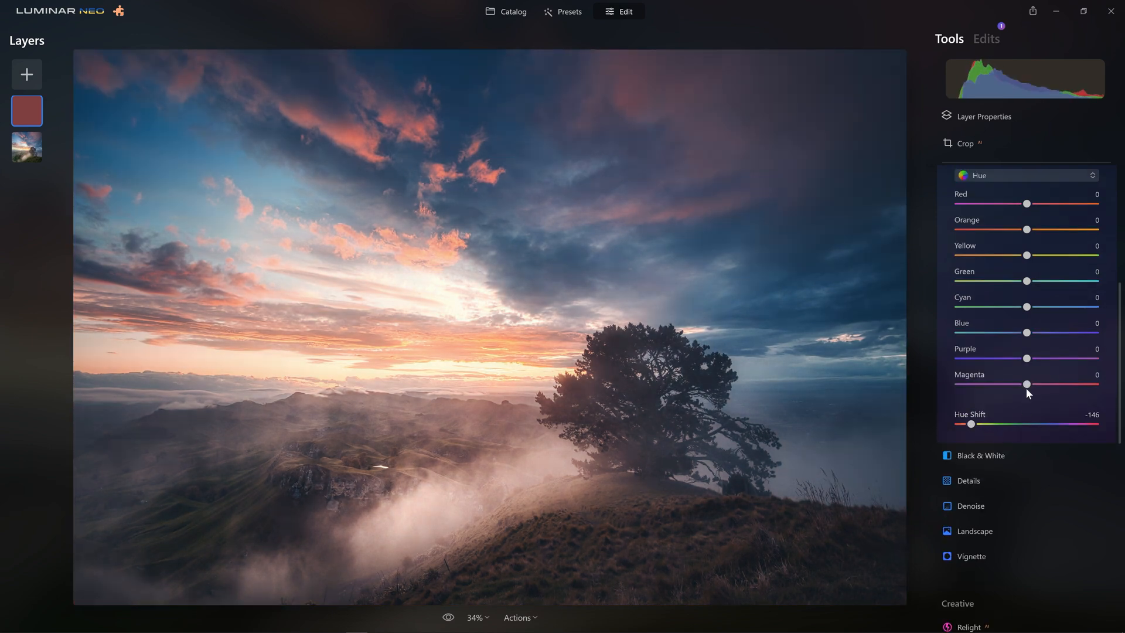
Step: Try a lower Saturation for the swatch layer in the Color tool
{"action": "scroll", "coordinate": [1025, 388], "scroll_direction": "up", "scroll_amount": 4}
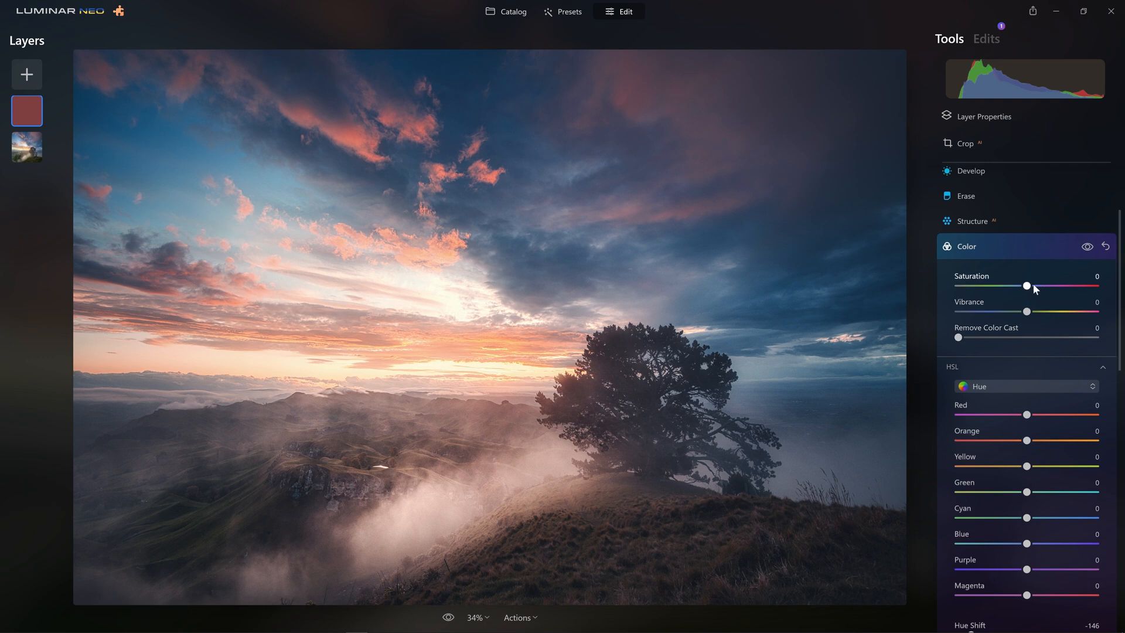
{"action": "mouse_move", "coordinate": [1027, 285]}
{"action": "left_mouse_down"}
{"action": "mouse_move", "coordinate": [985, 286]}
{"action": "mouse_move", "coordinate": [1077, 287]}
{"action": "mouse_move", "coordinate": [1012, 287]}
{"action": "left_mouse_up"}
{"action": "scroll", "coordinate": [1005, 276], "scroll_direction": "up", "scroll_amount": 2}
Step: Raise the swatch layer's Exposure to 0.51 in the Develop tool and compare the photo before and after
{"action": "left_click", "coordinate": [996, 241]}
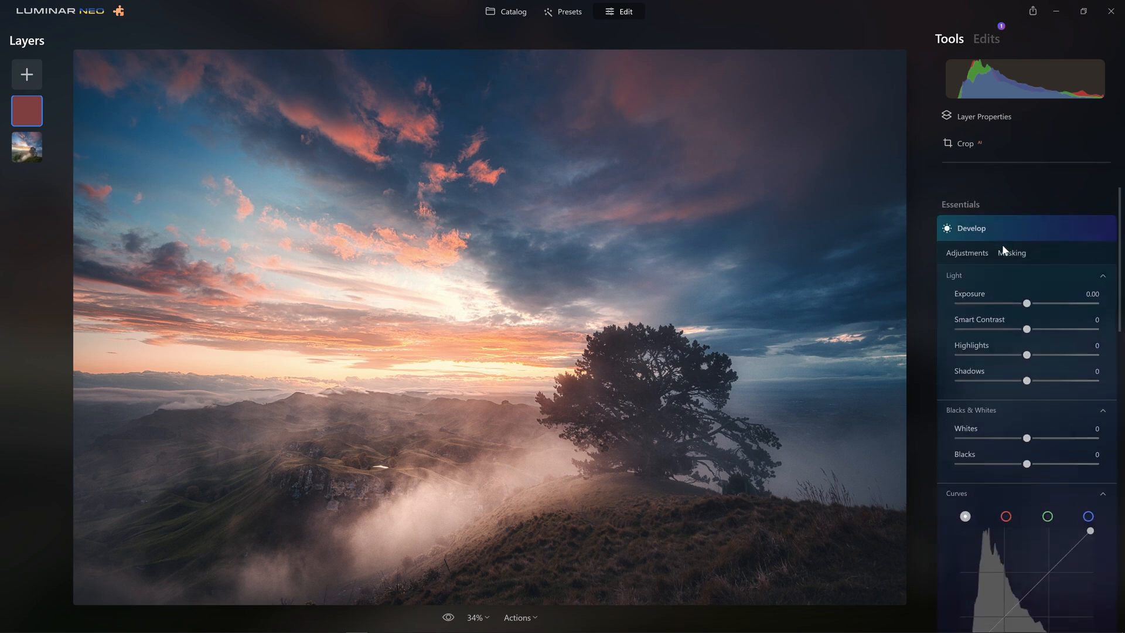
{"action": "mouse_move", "coordinate": [1029, 281]}
{"action": "left_mouse_down"}
{"action": "mouse_move", "coordinate": [1048, 282]}
{"action": "mouse_move", "coordinate": [1015, 283]}
{"action": "mouse_move", "coordinate": [1034, 281]}
{"action": "left_mouse_up"}
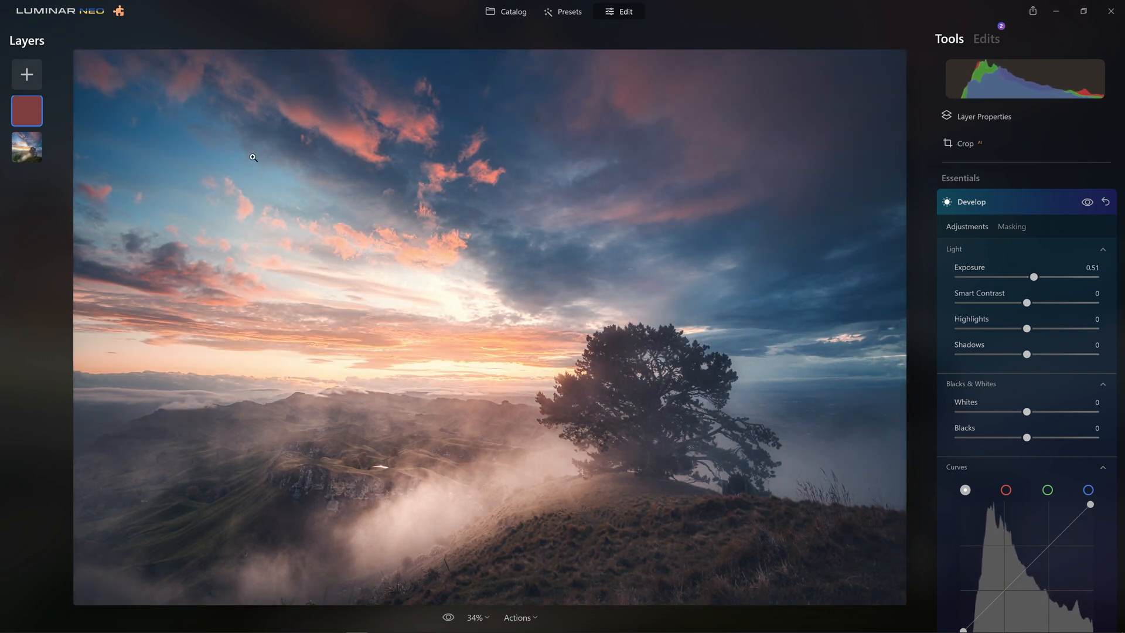
{"action": "key", "text": "backslash"}
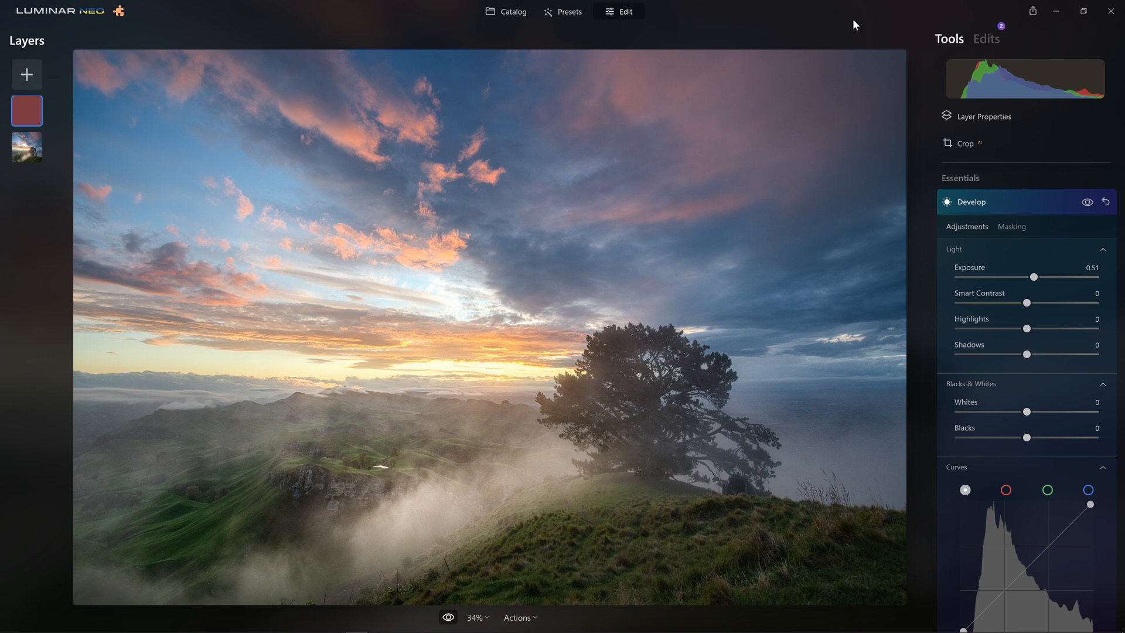
{"action": "key", "text": "backslash"}
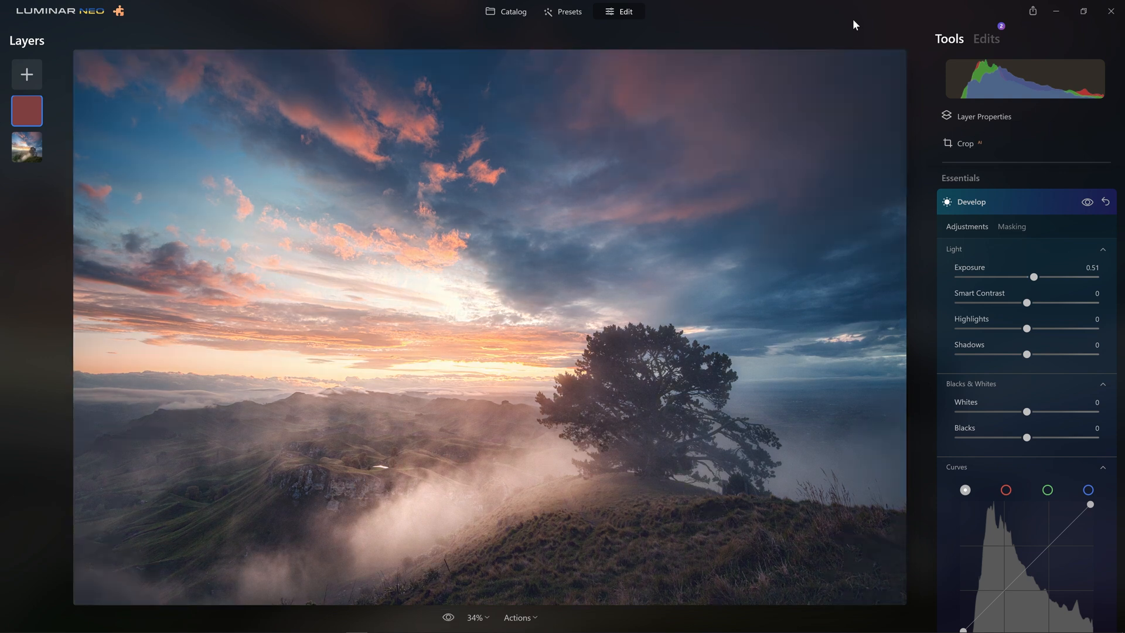